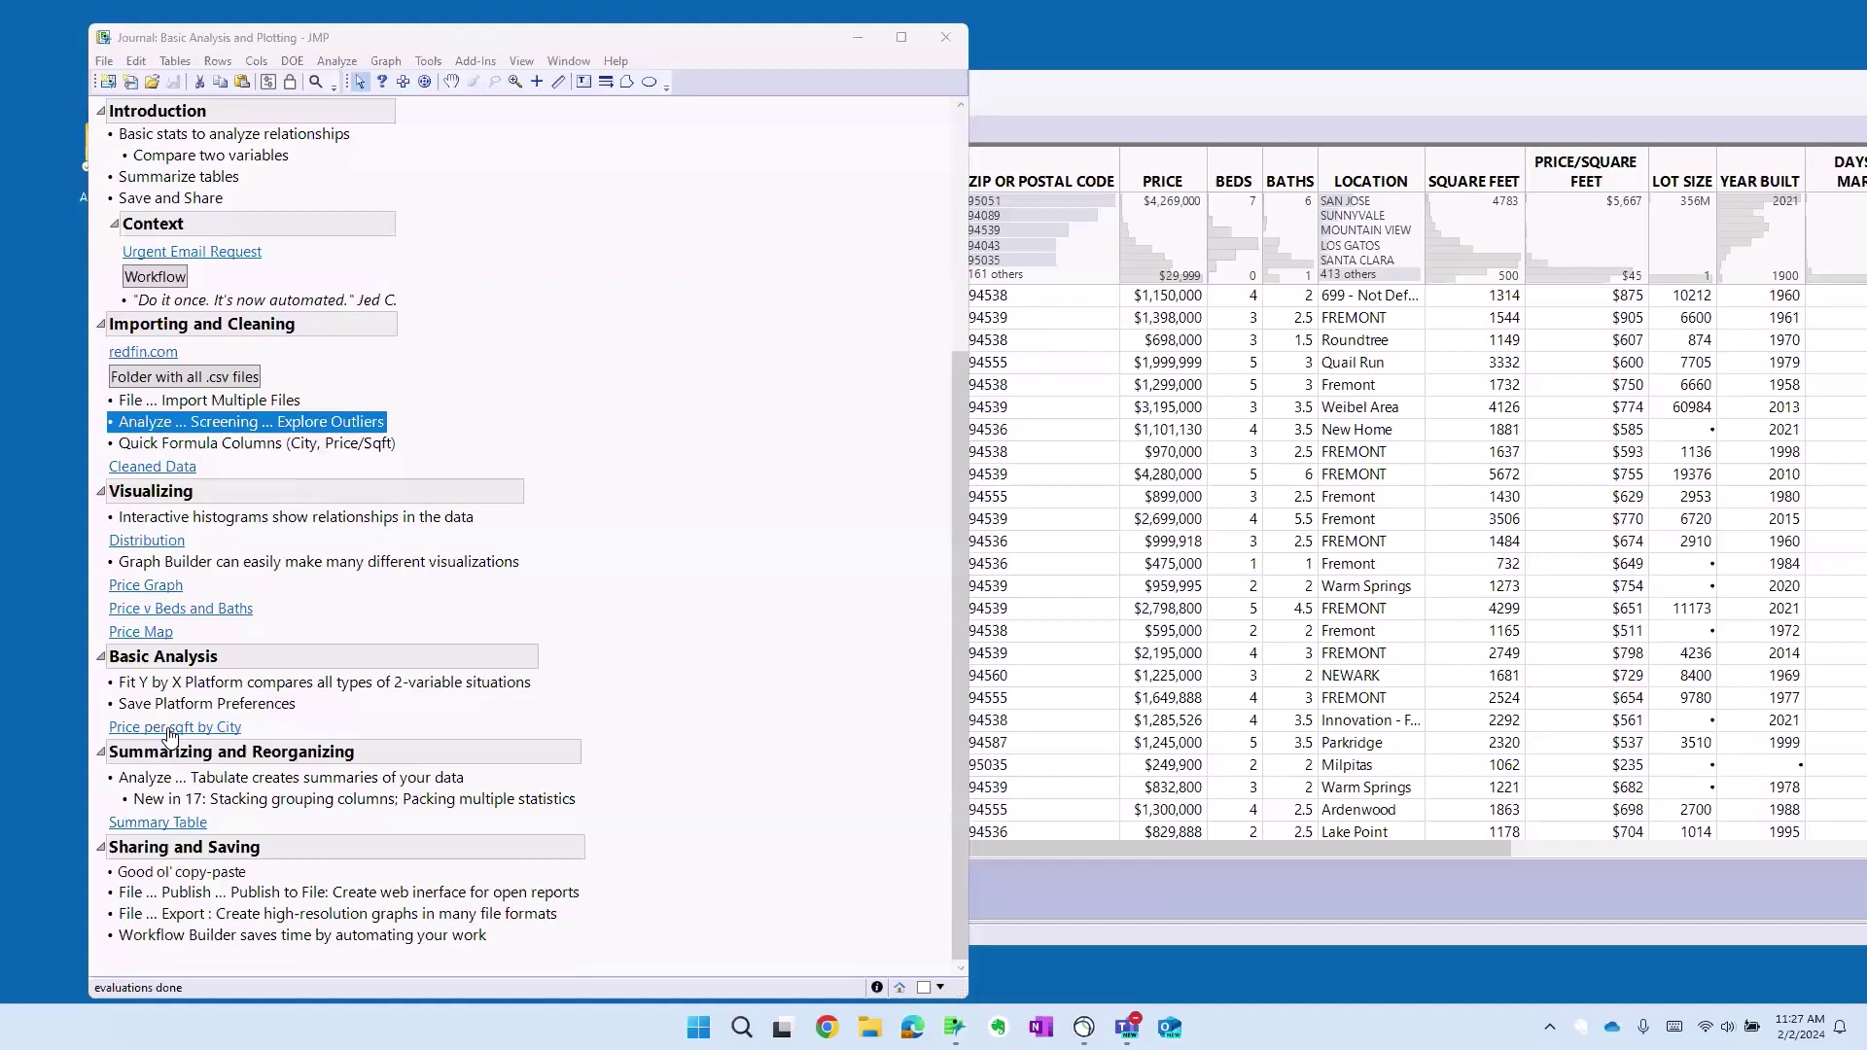
- Open the Analyze menu's list of analysis platforms, then dismiss it without choosing one
{"action": "left_click", "coordinate": [338, 63]}
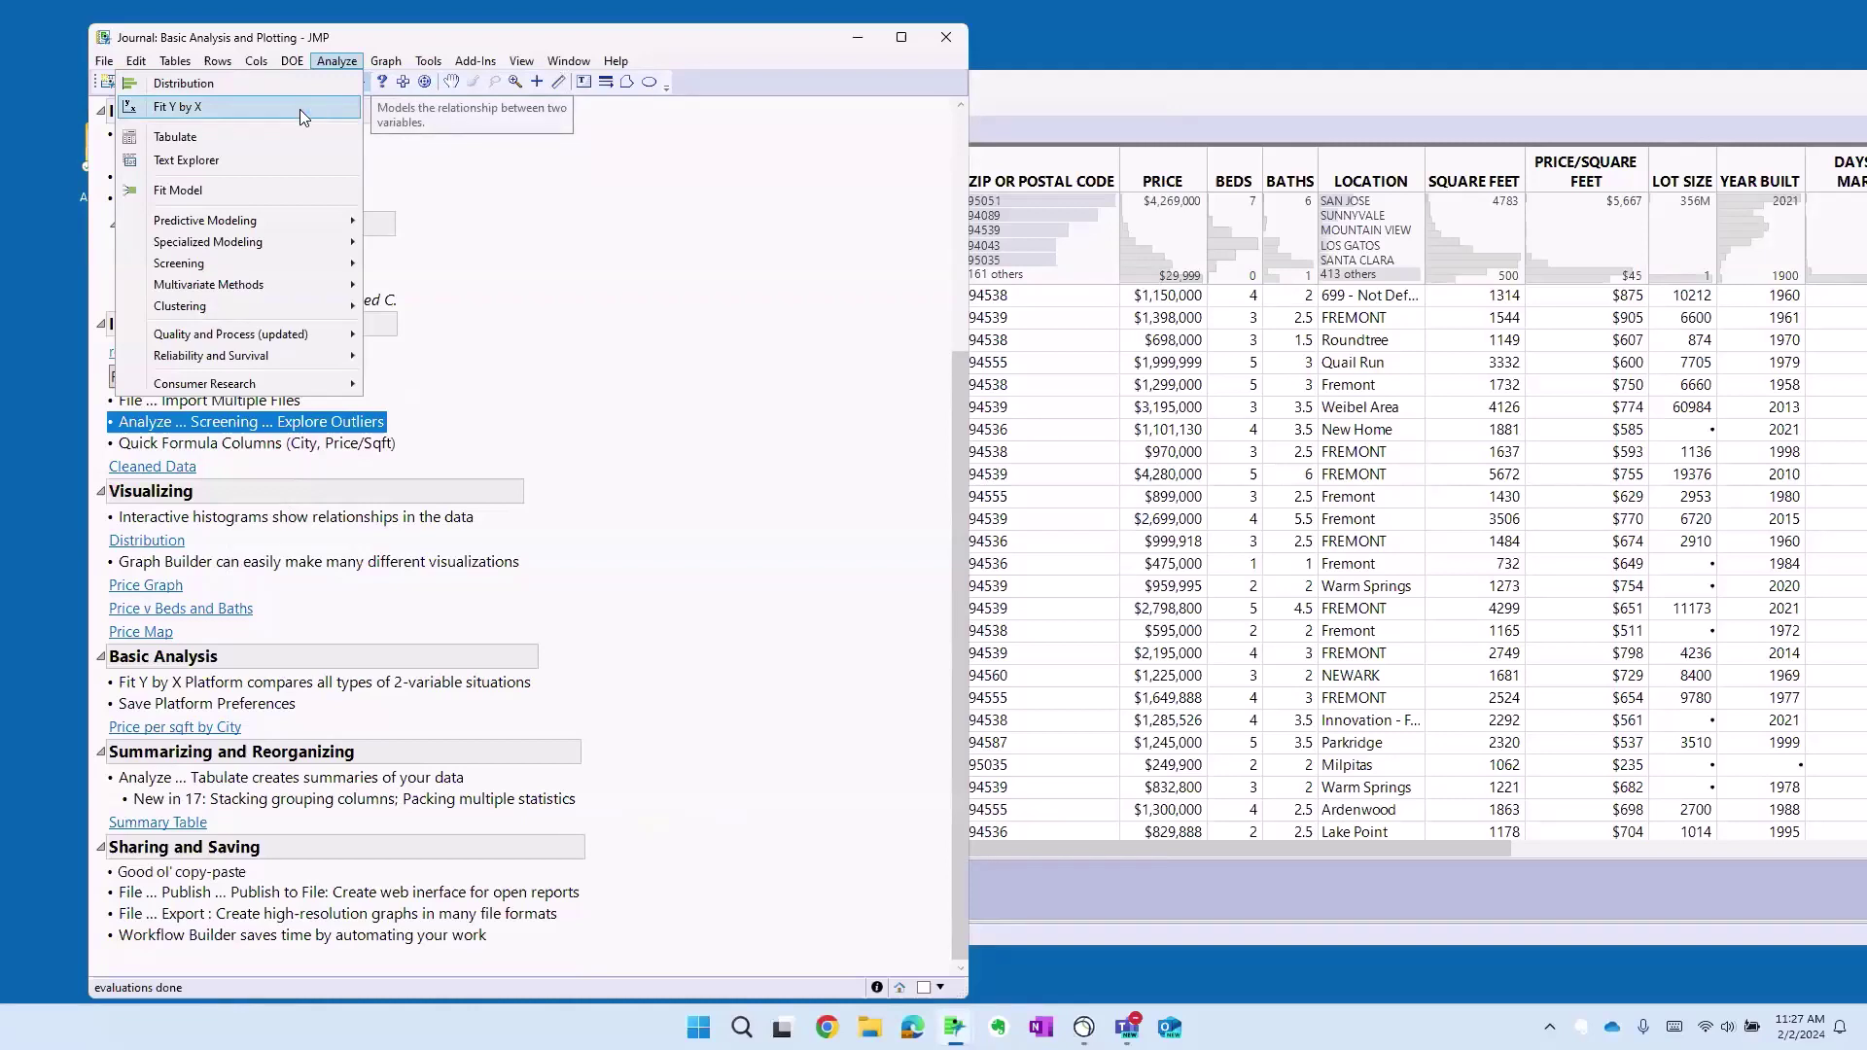
{"action": "left_click", "coordinate": [573, 233]}
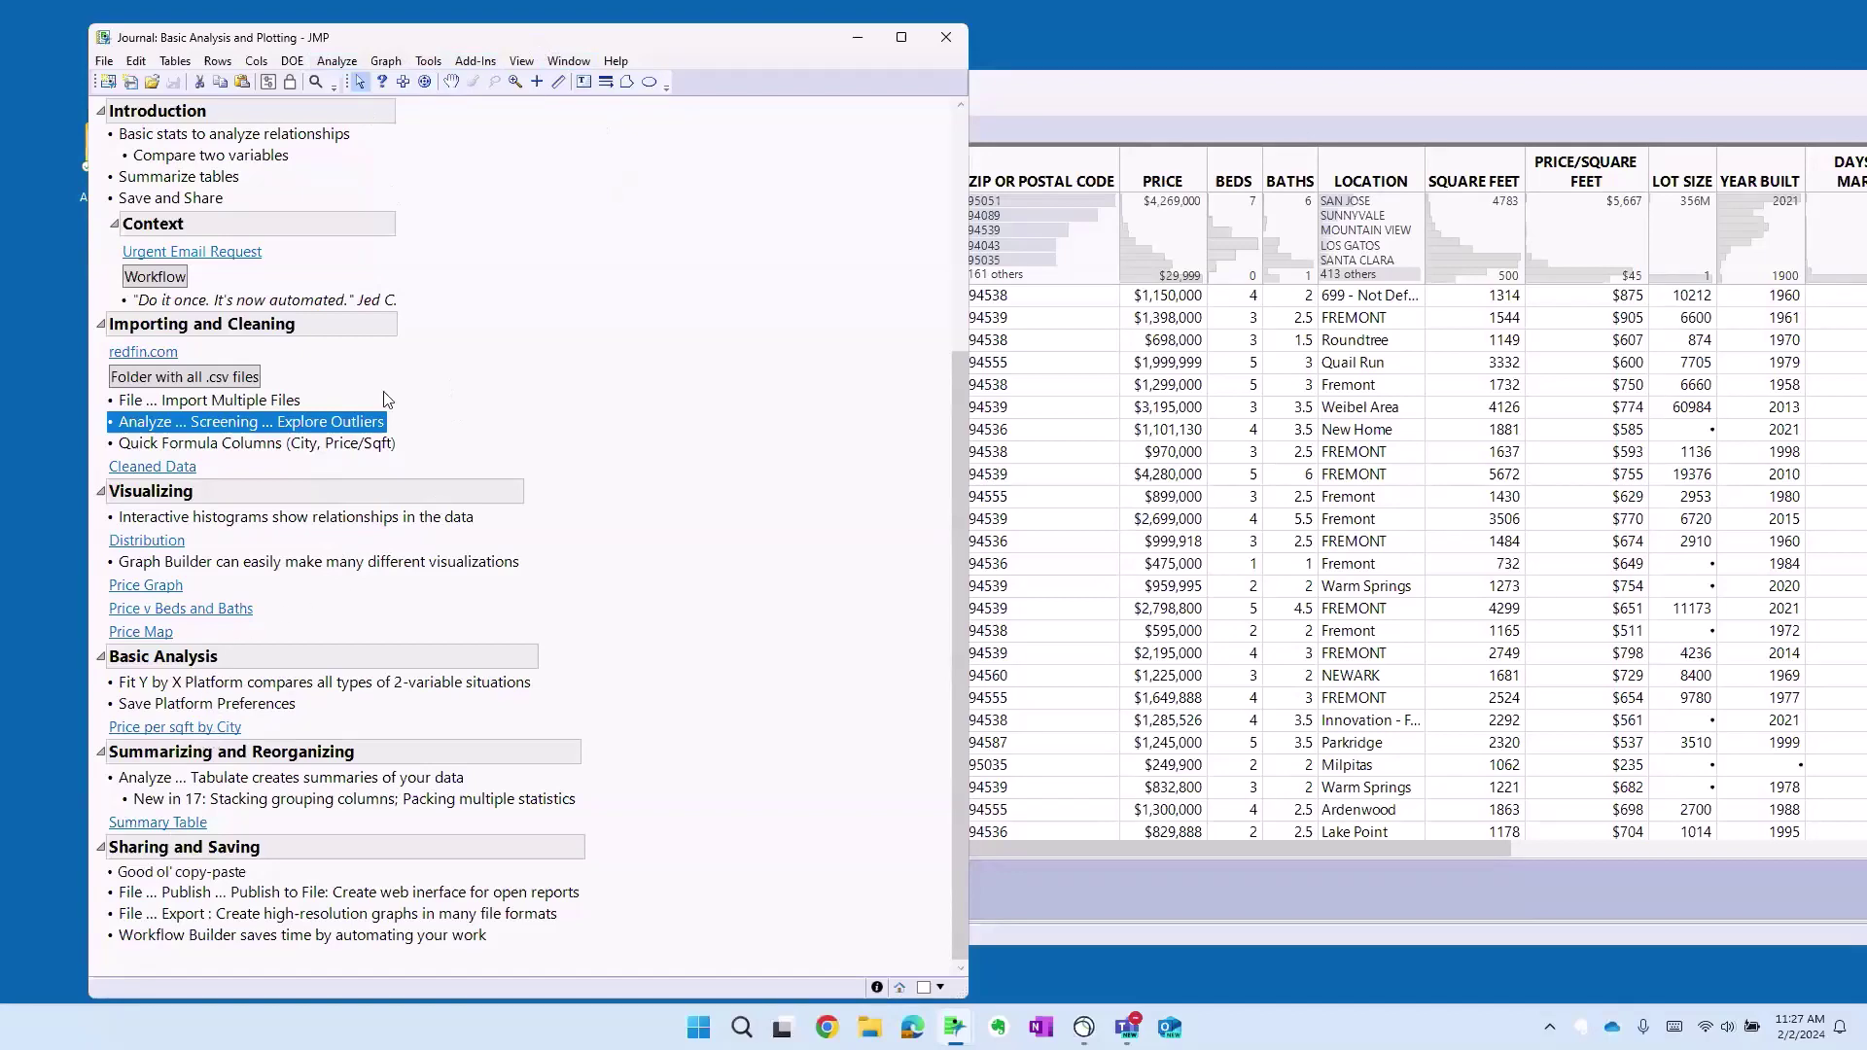
- Run Fit Y by X with PRICE as the response and City Name as the factor
{"action": "left_click", "coordinate": [323, 64]}
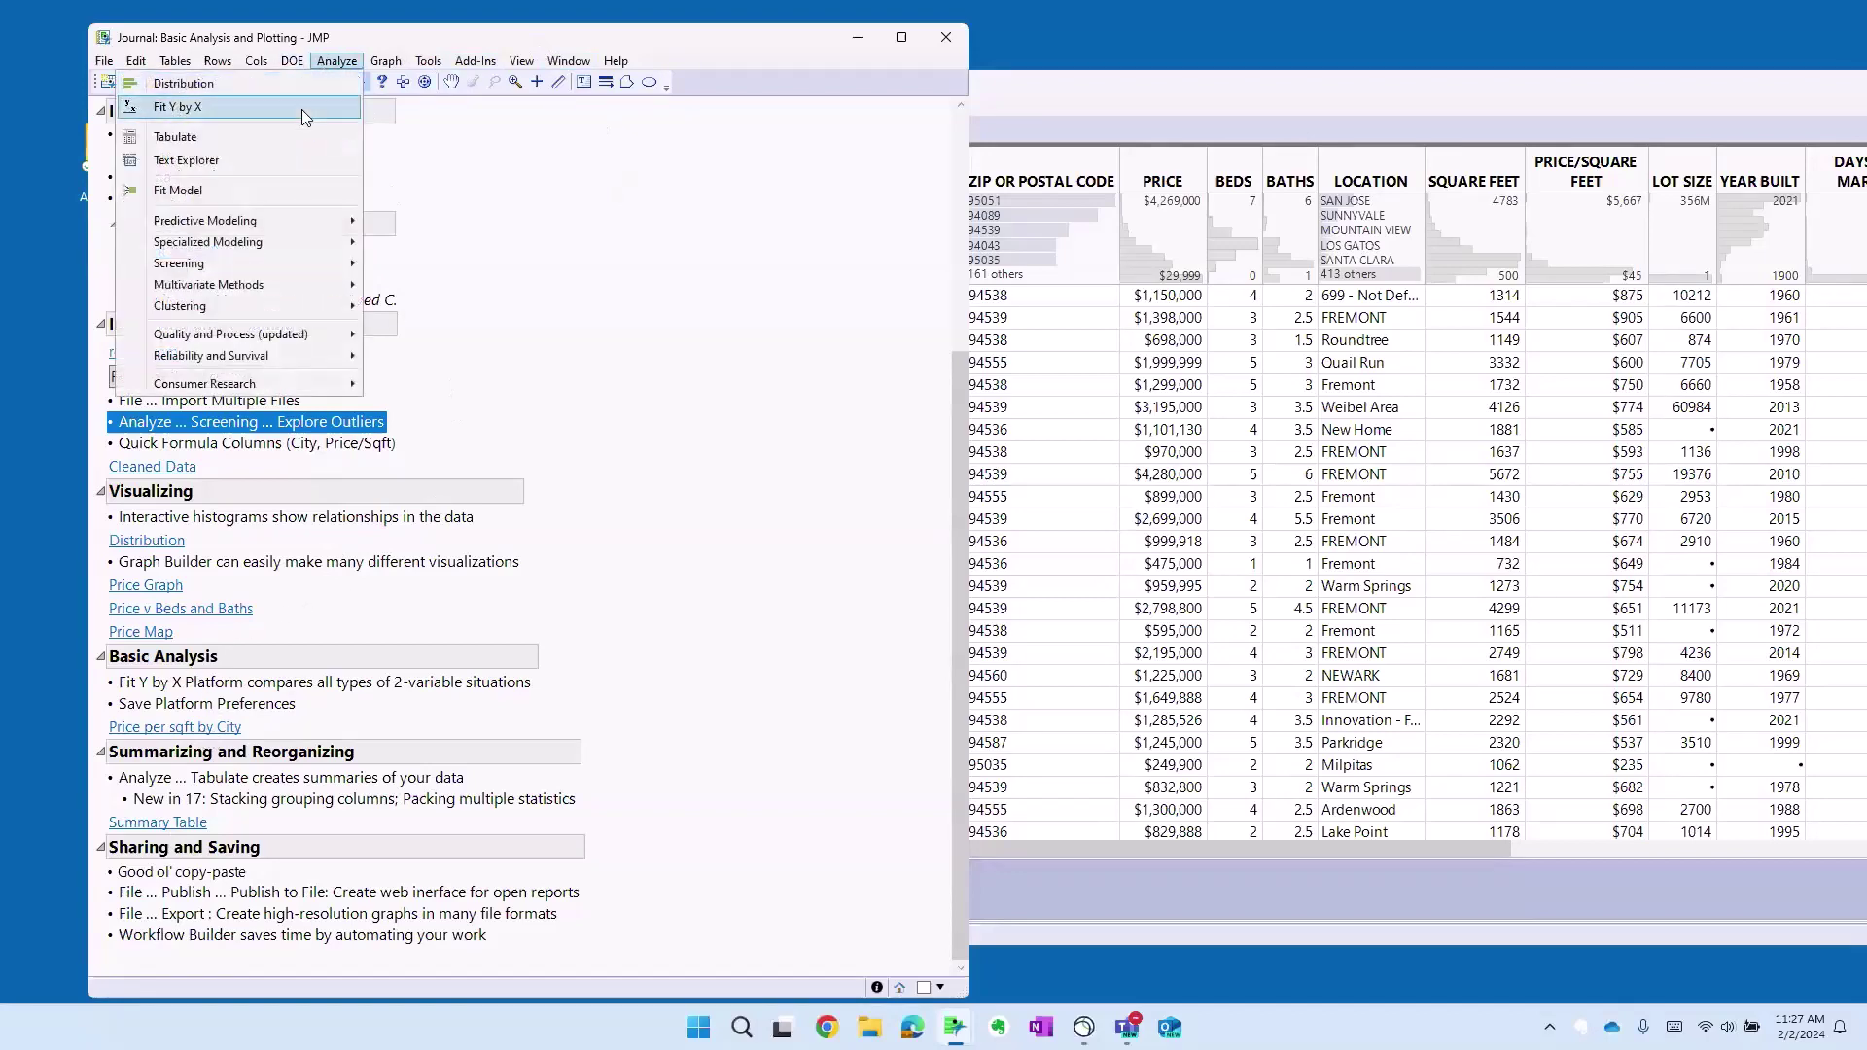
{"action": "left_click", "coordinate": [301, 109]}
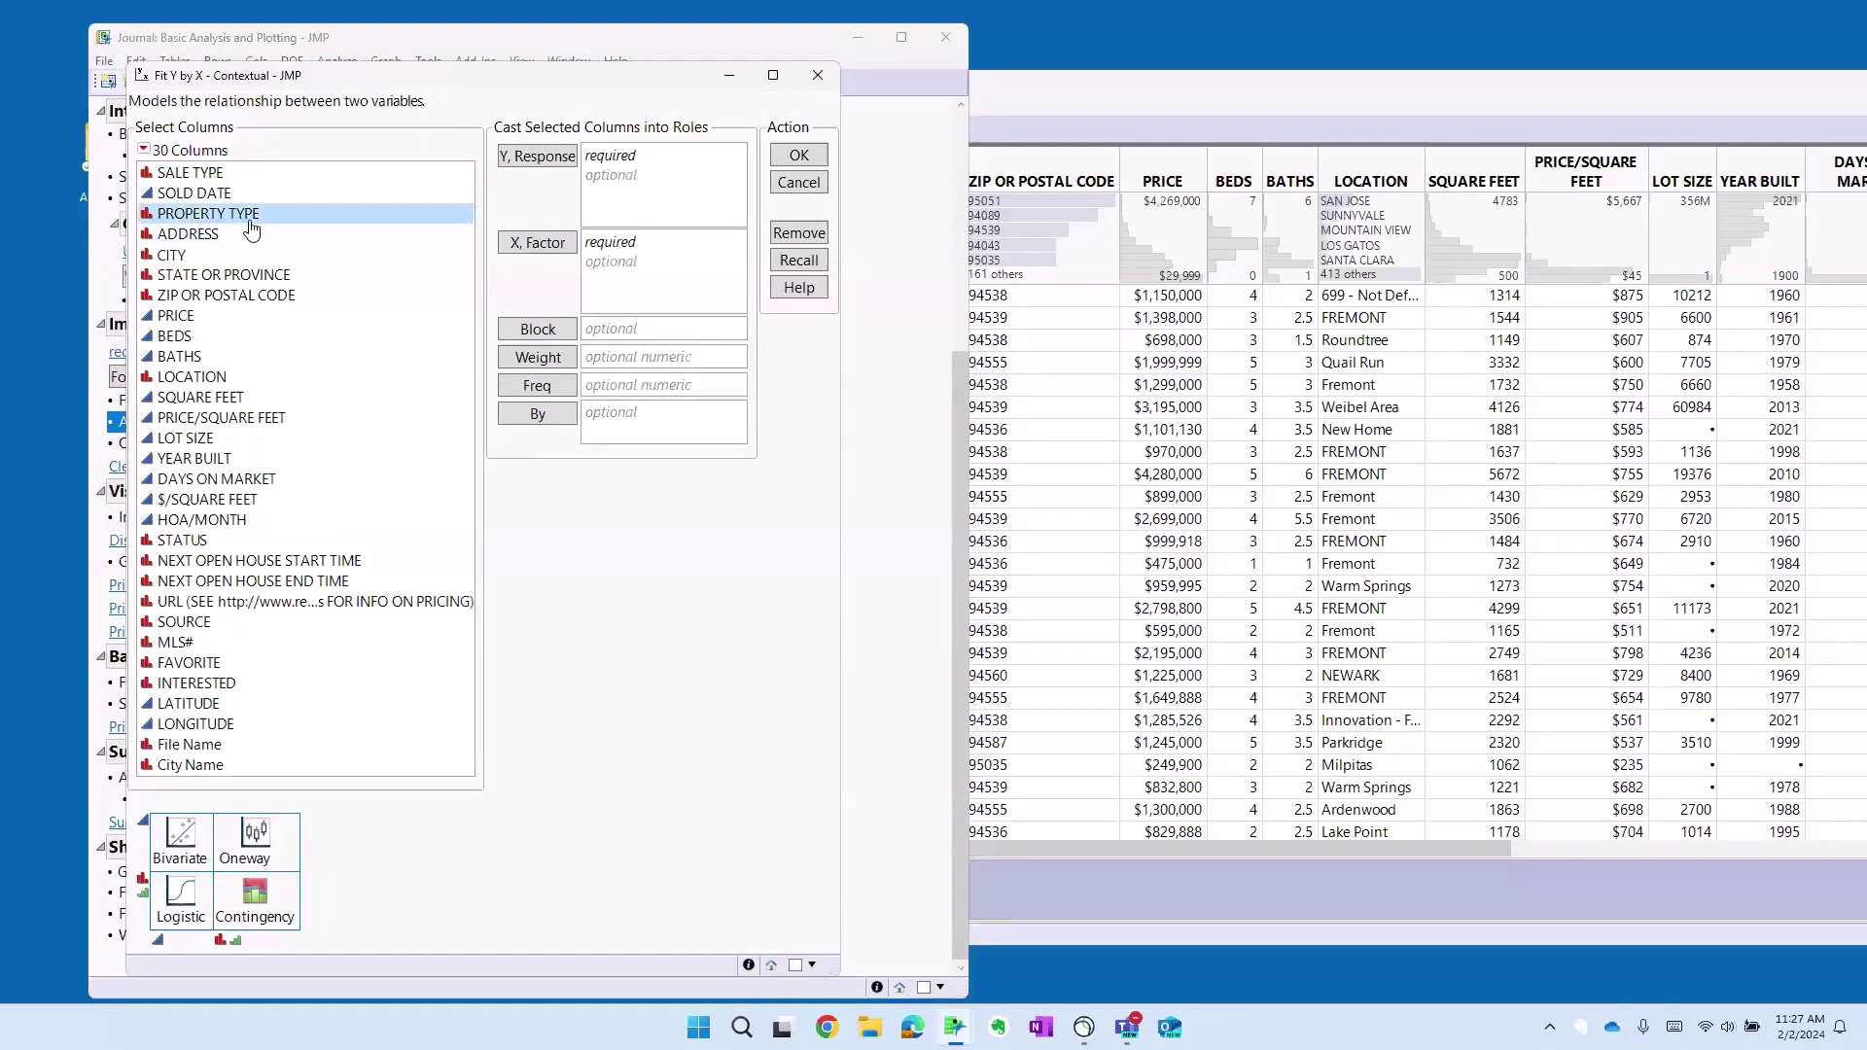
{"action": "left_click", "coordinate": [189, 764]}
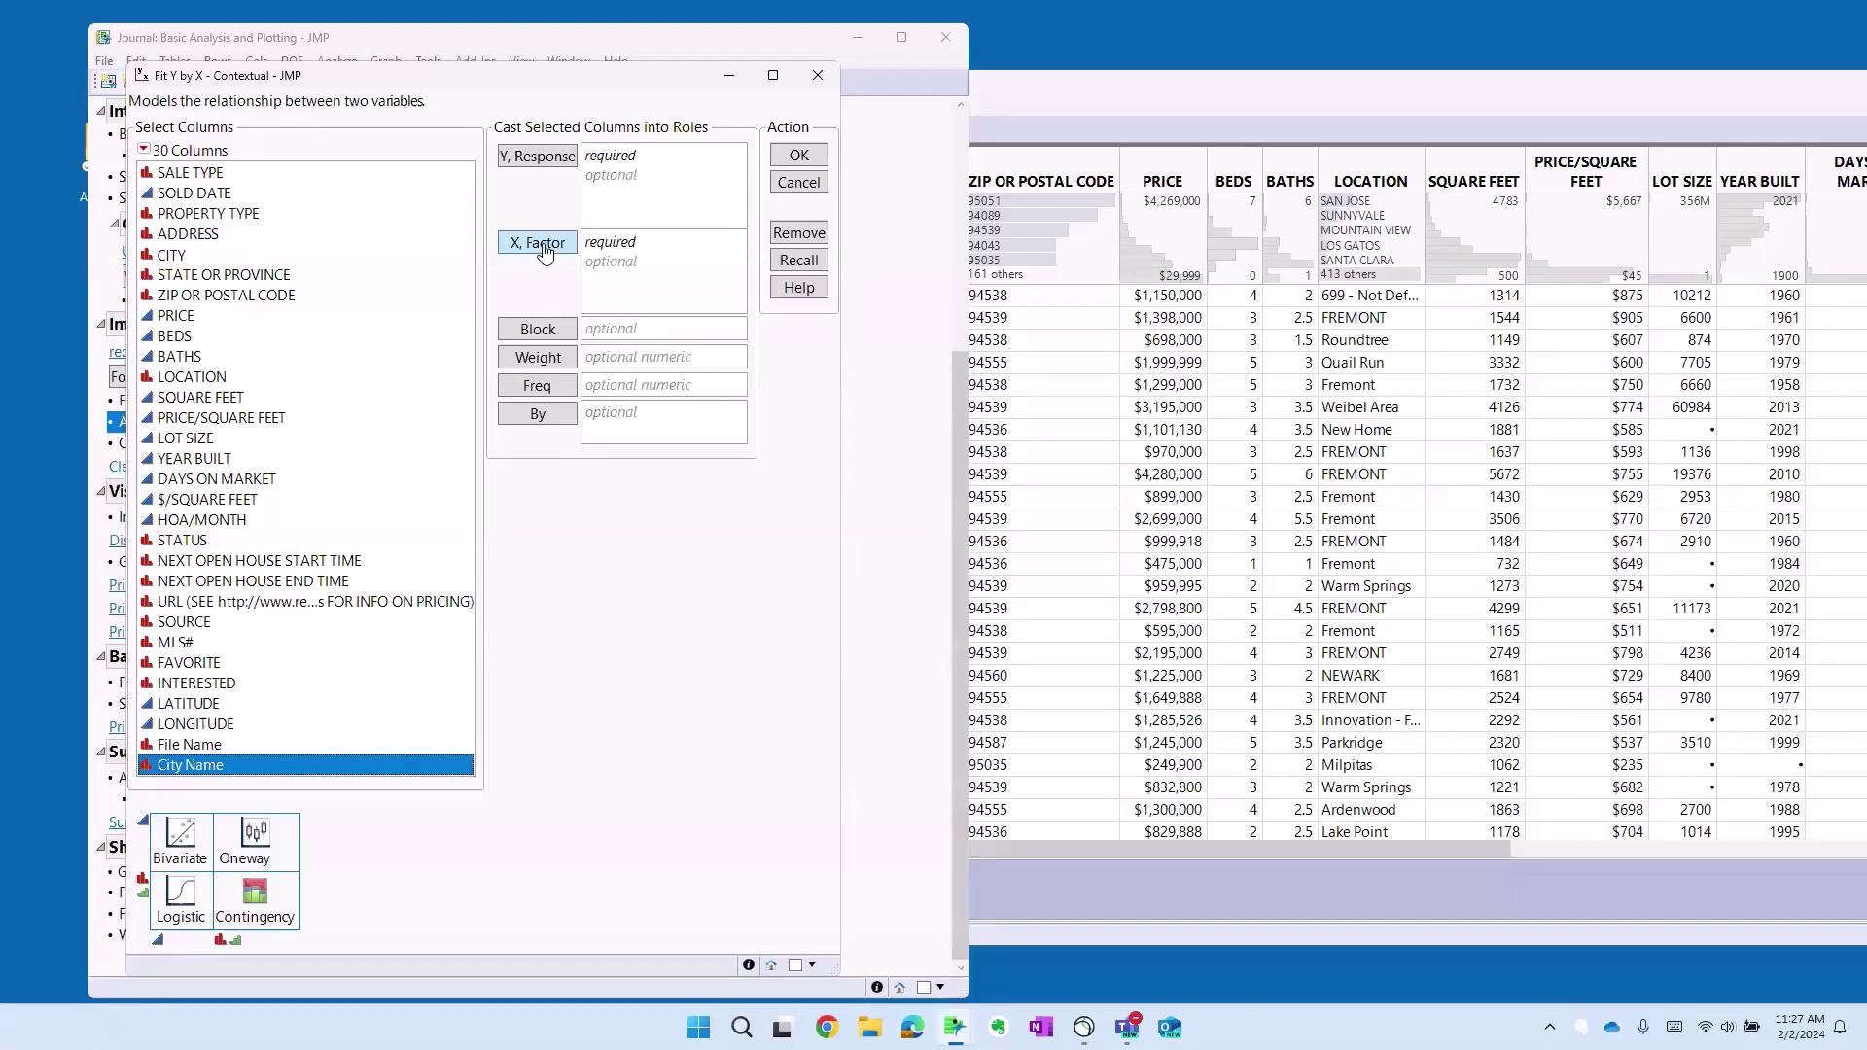
{"action": "left_click", "coordinate": [546, 248]}
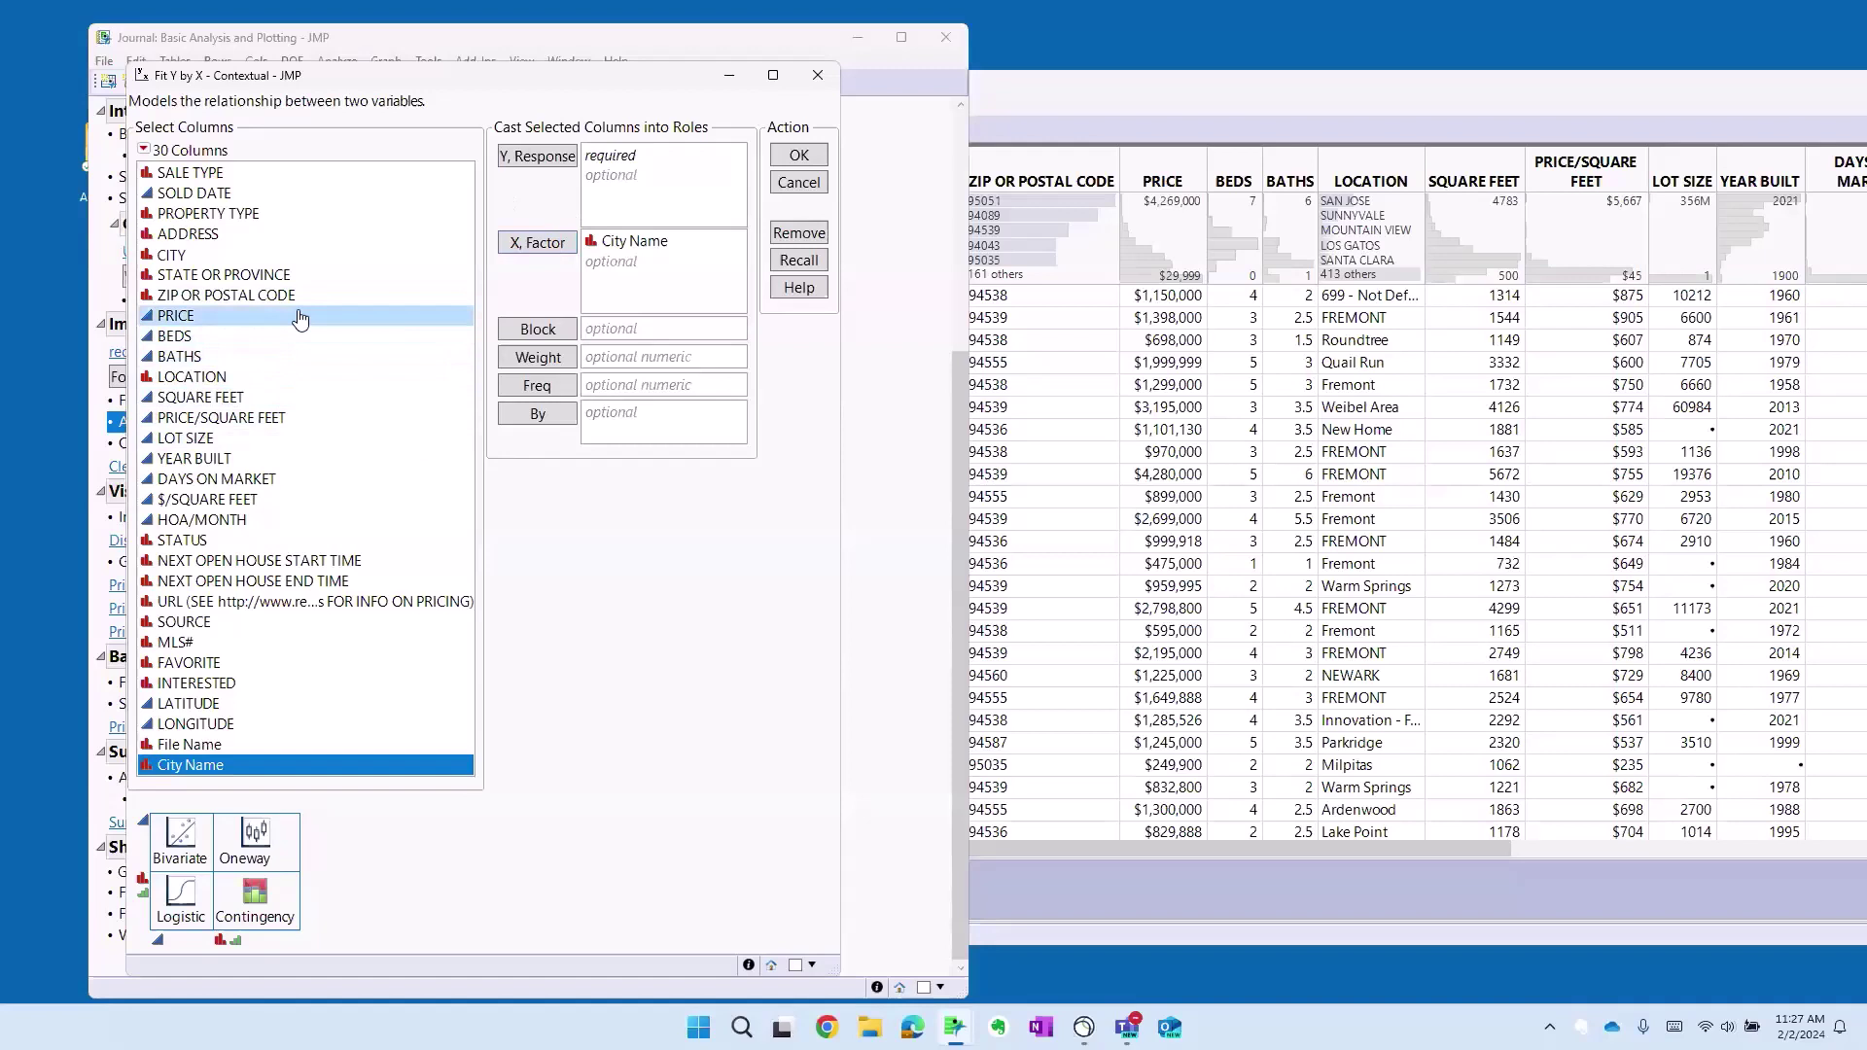
{"action": "left_click", "coordinate": [300, 317]}
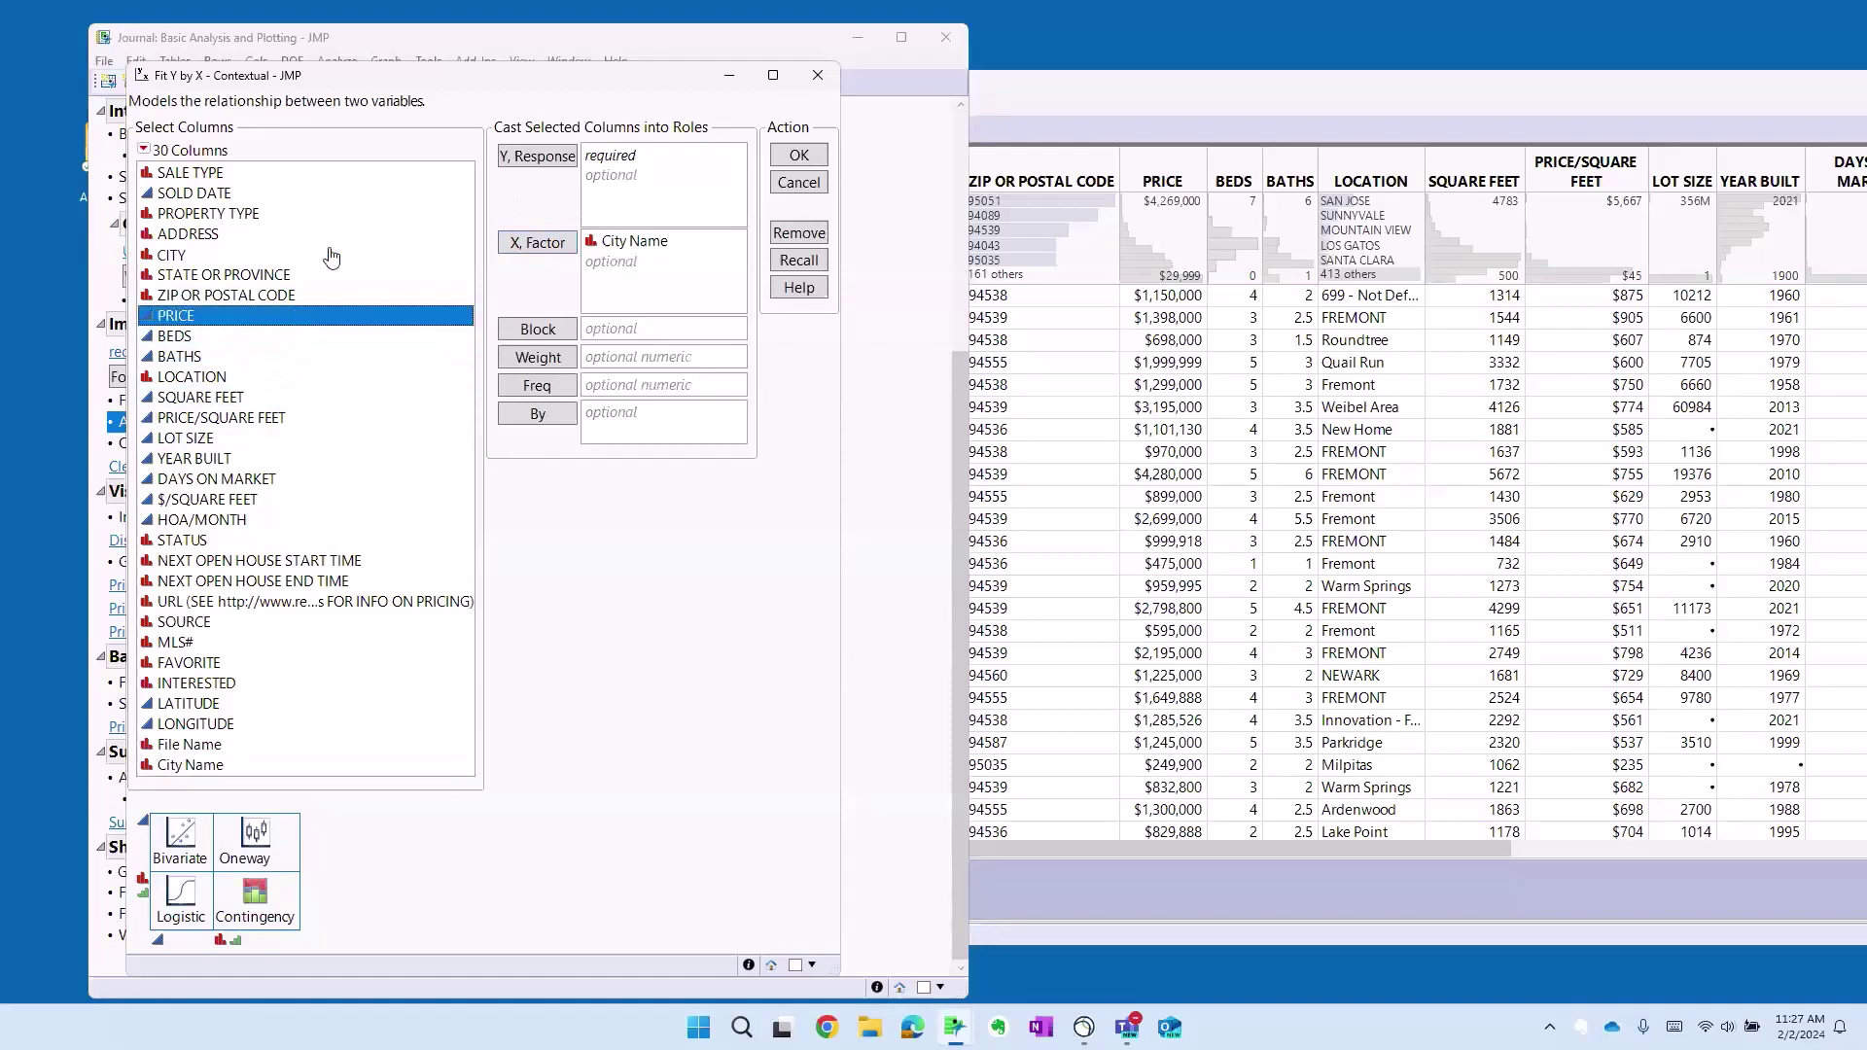
{"action": "left_click", "coordinate": [542, 158]}
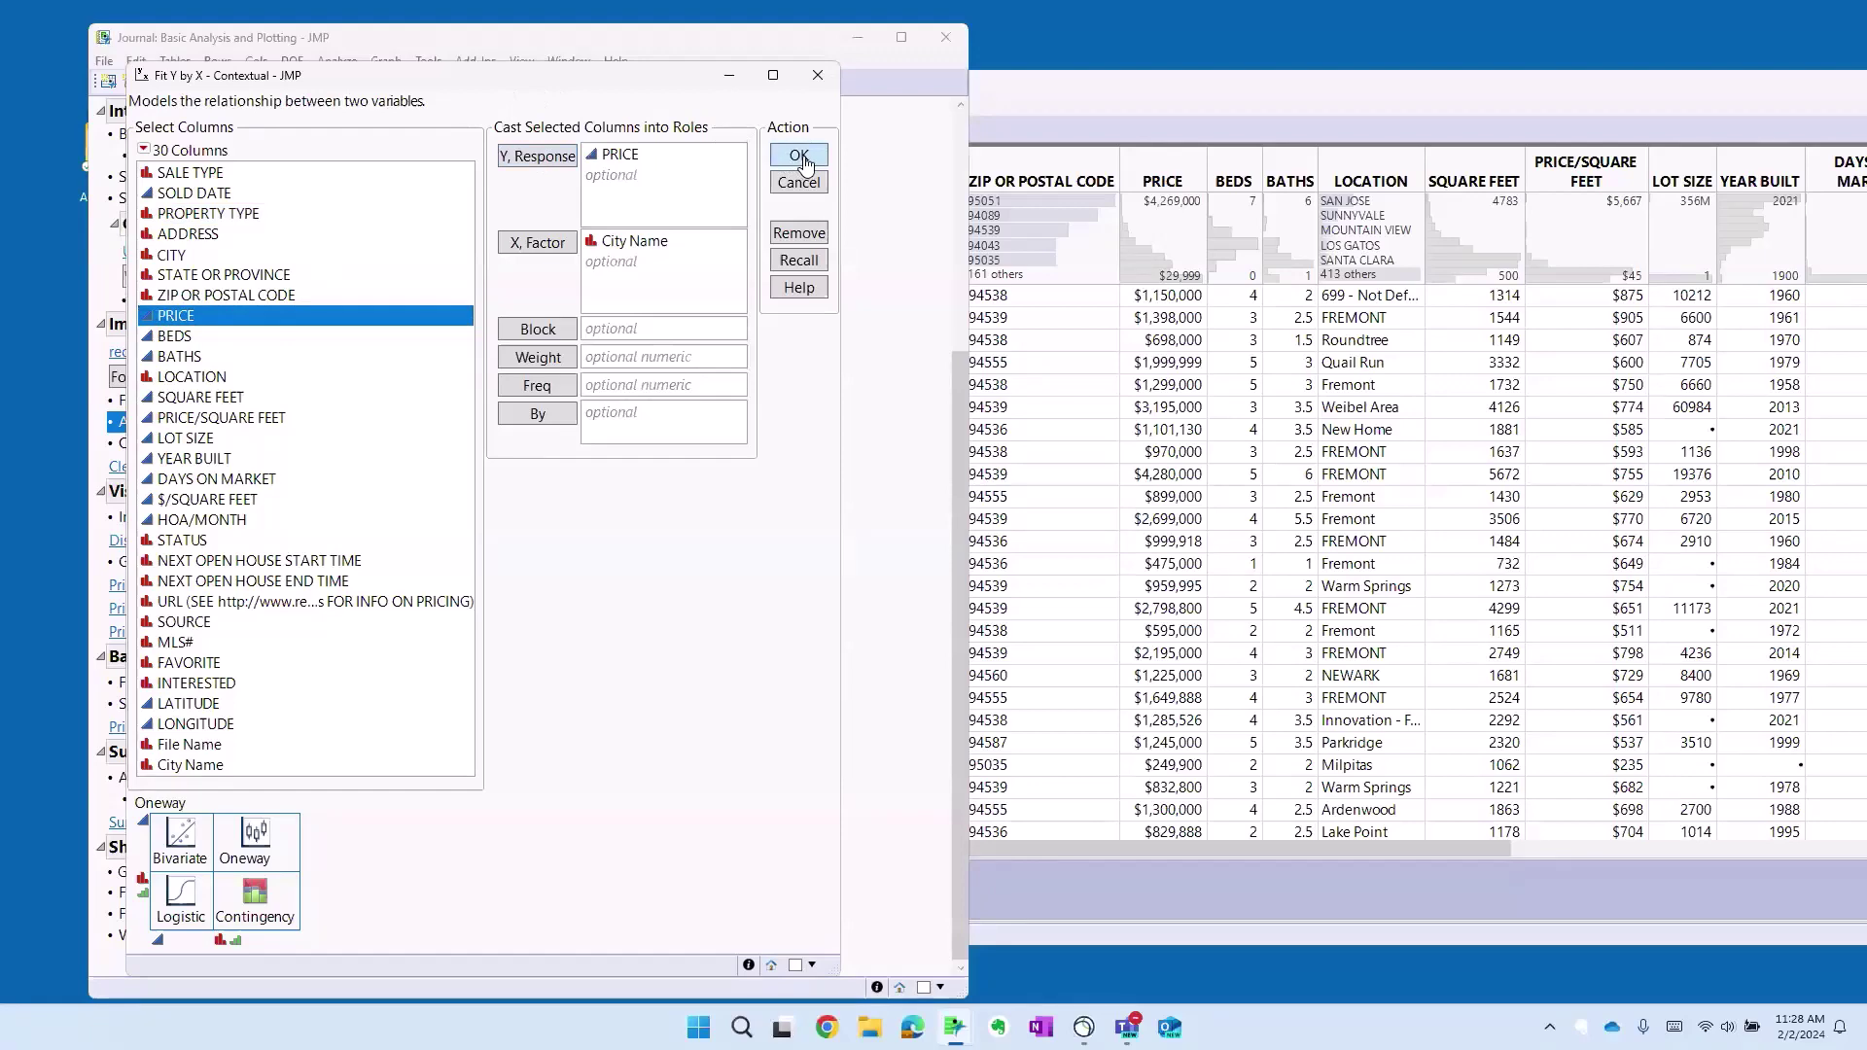
{"action": "left_click", "coordinate": [800, 158]}
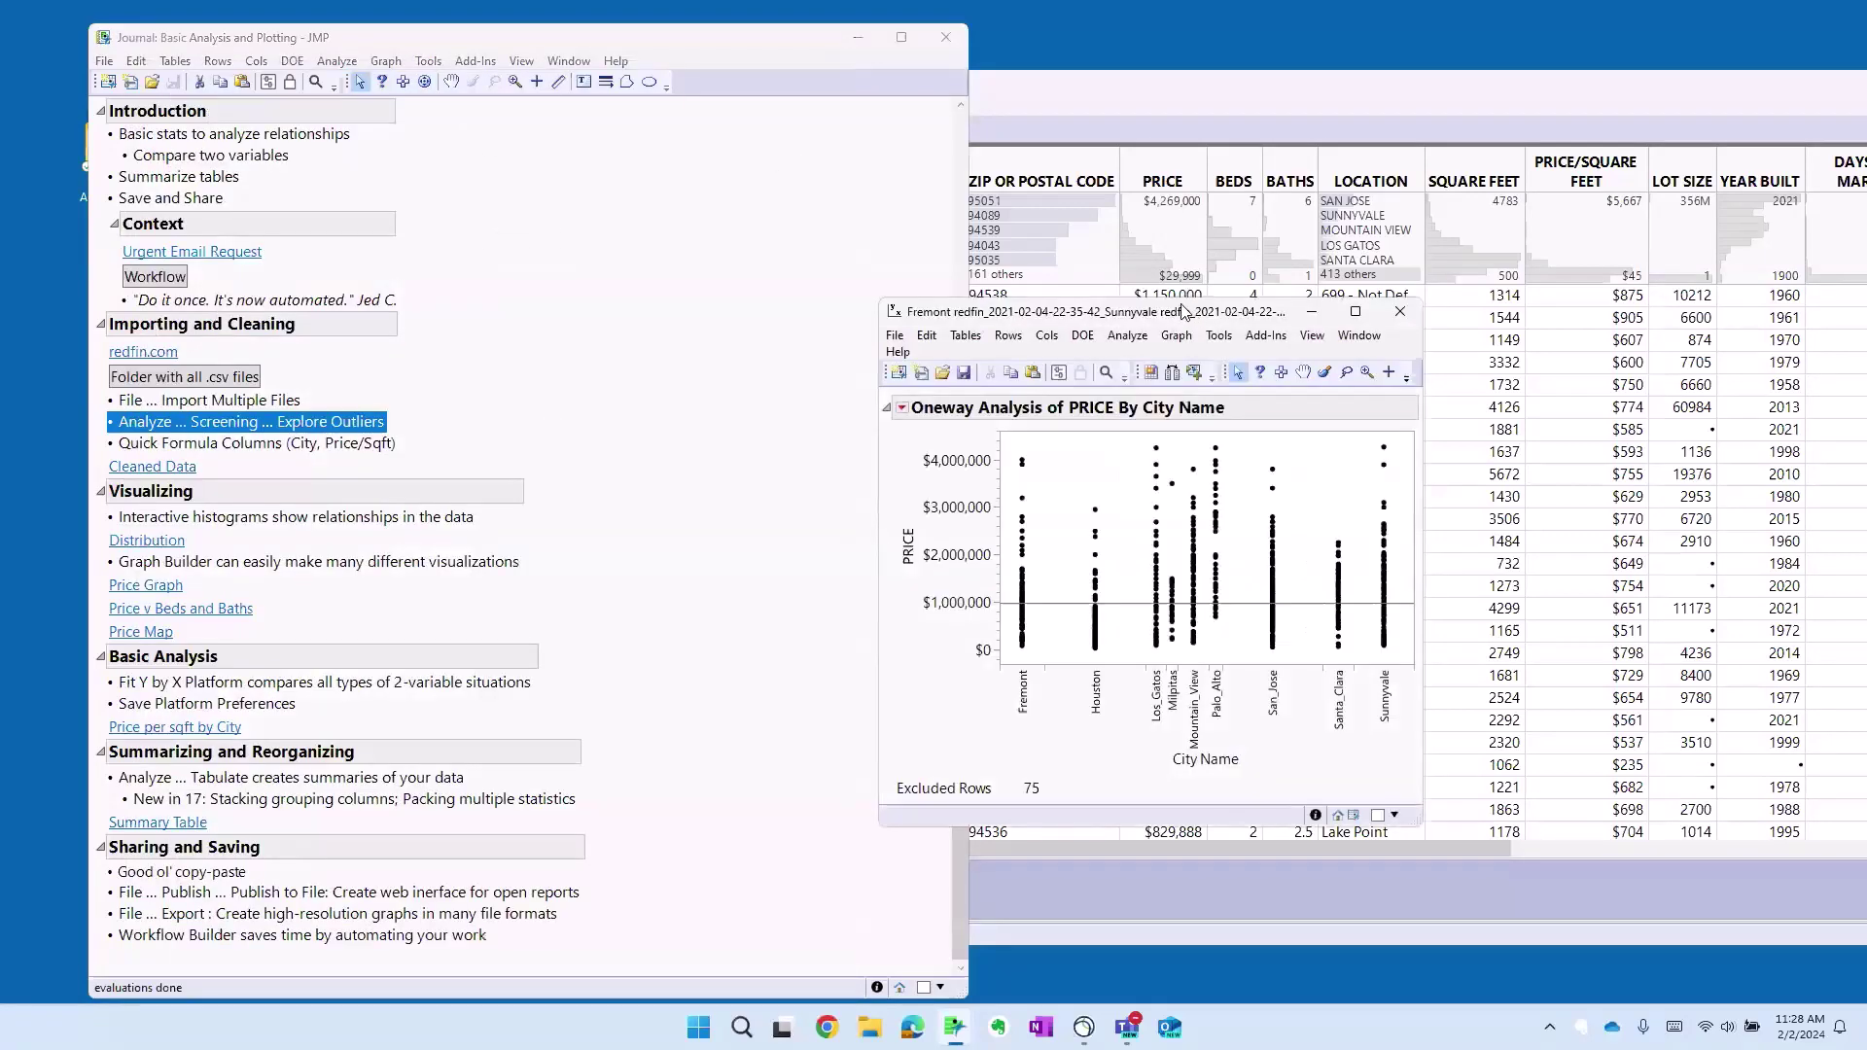
- Add All Pairs, Tukey HSD mean comparisons to the PRICE by City Name report and review them
{"action": "left_click_drag", "start_coordinate": [1175, 311], "coordinate": [747, 136]}
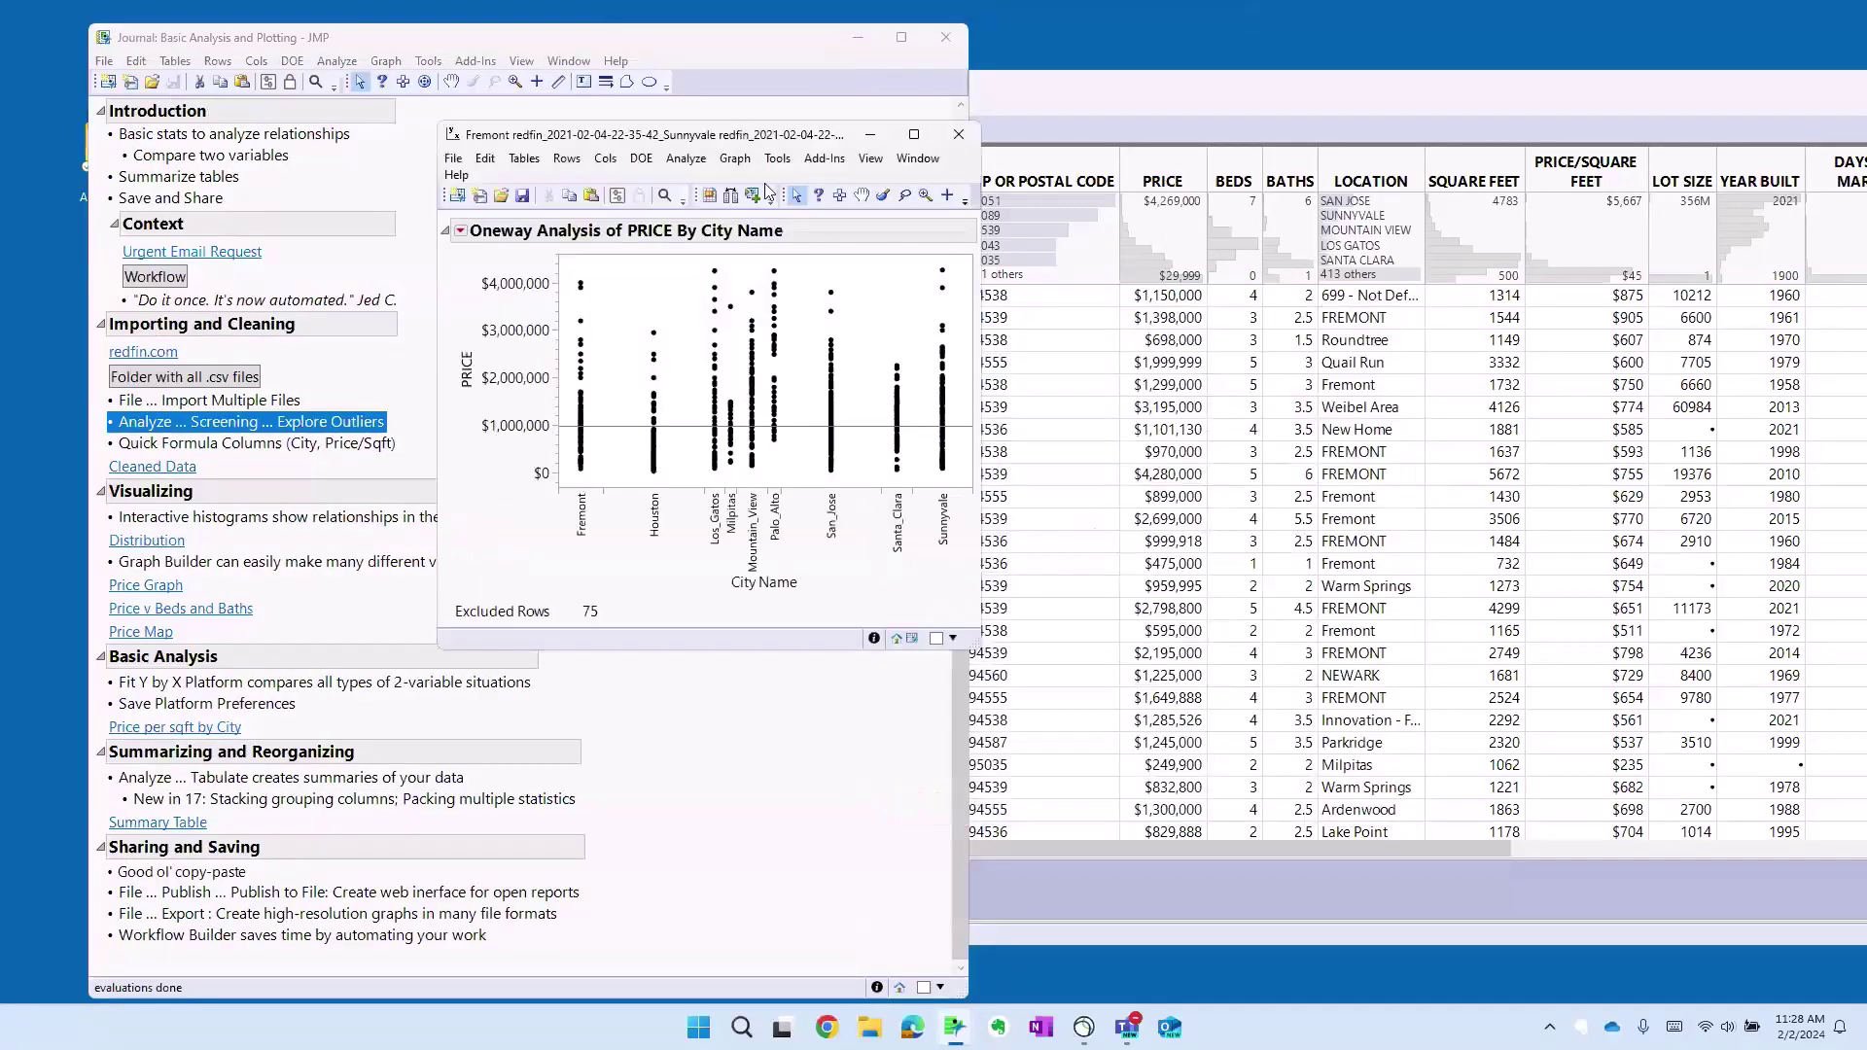
{"action": "left_click", "coordinate": [461, 233]}
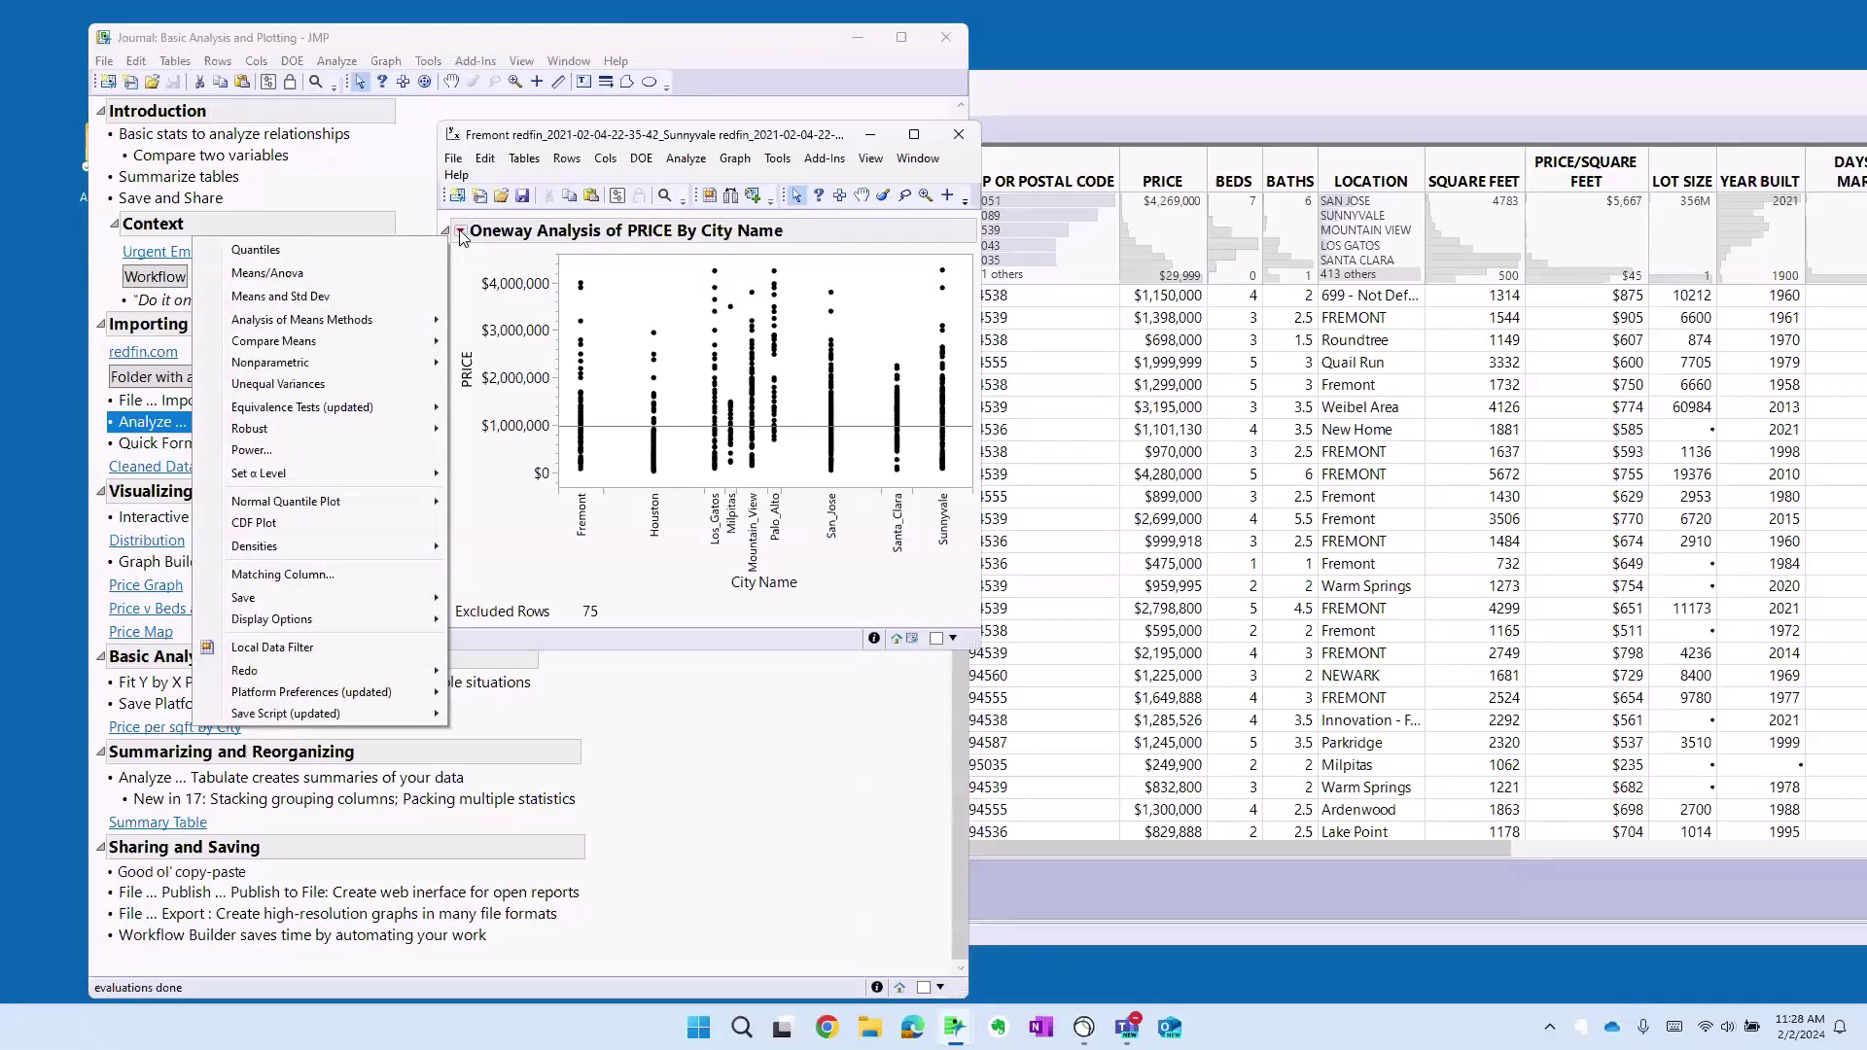
{"action": "mouse_move", "coordinate": [414, 346]}
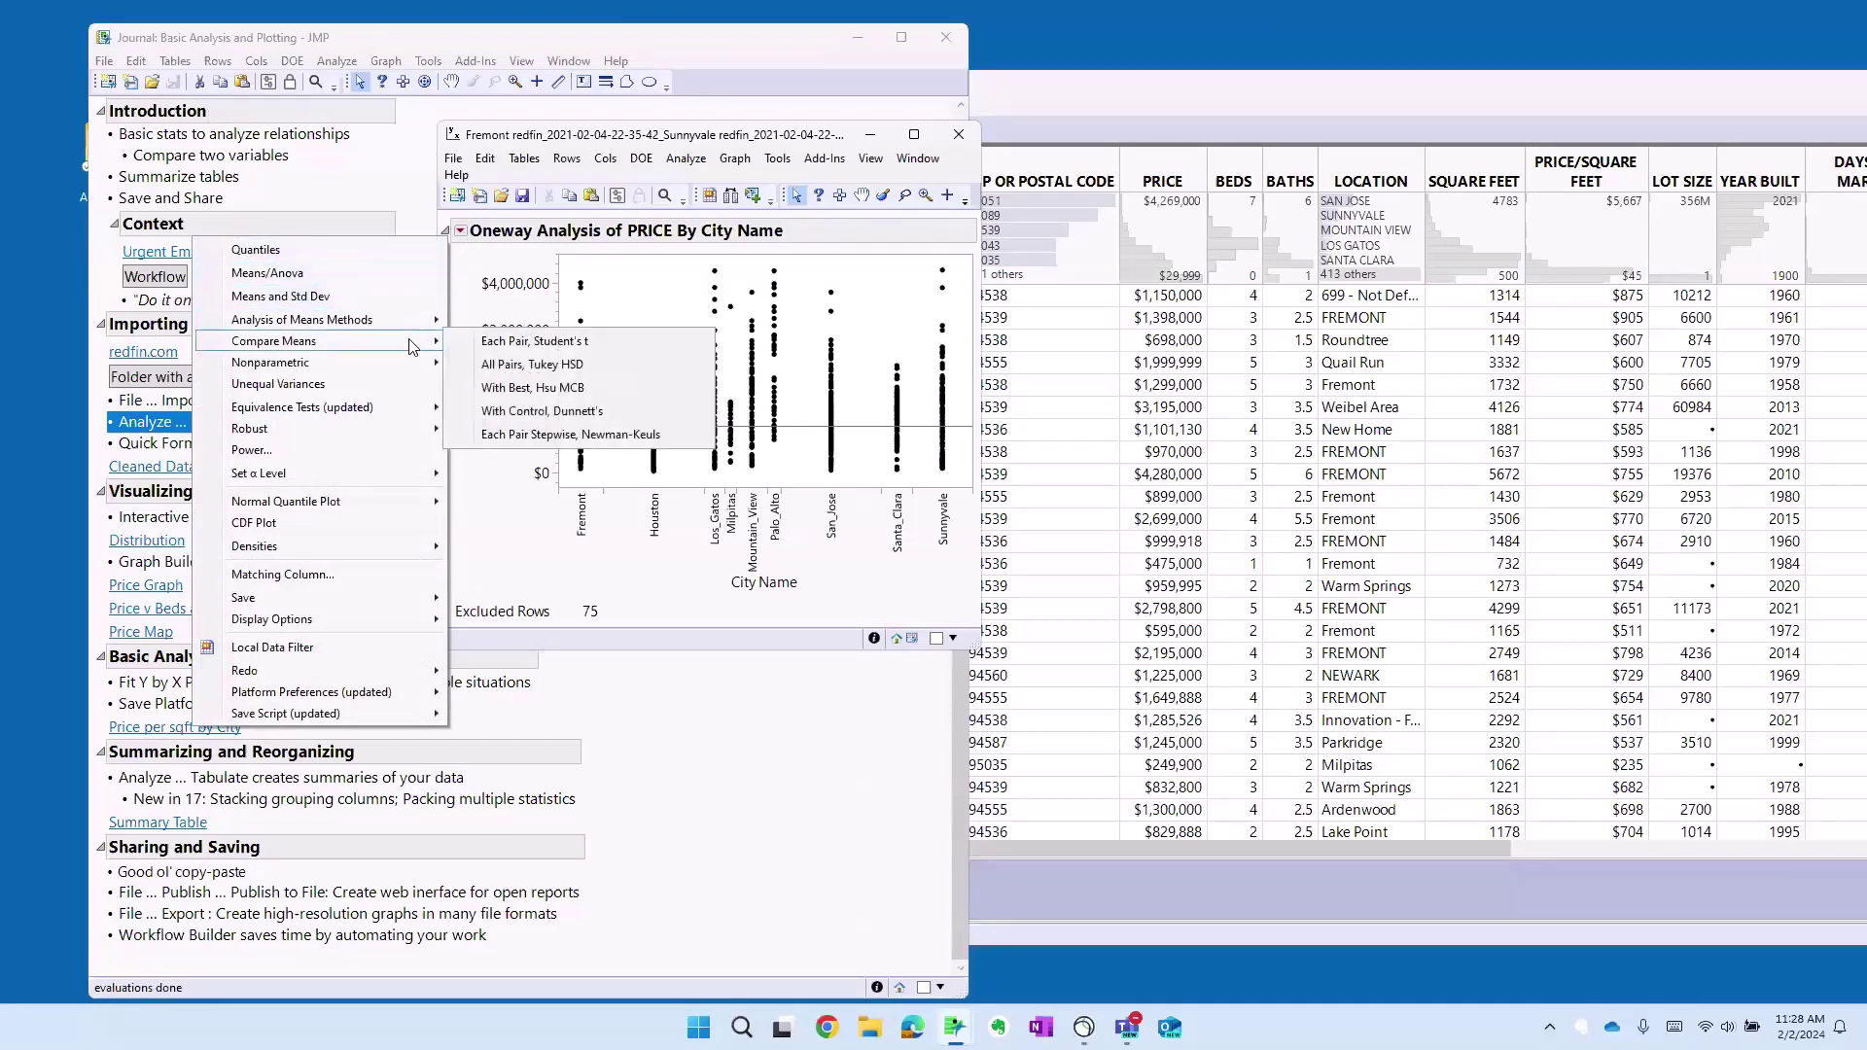
{"action": "left_click", "coordinate": [597, 364]}
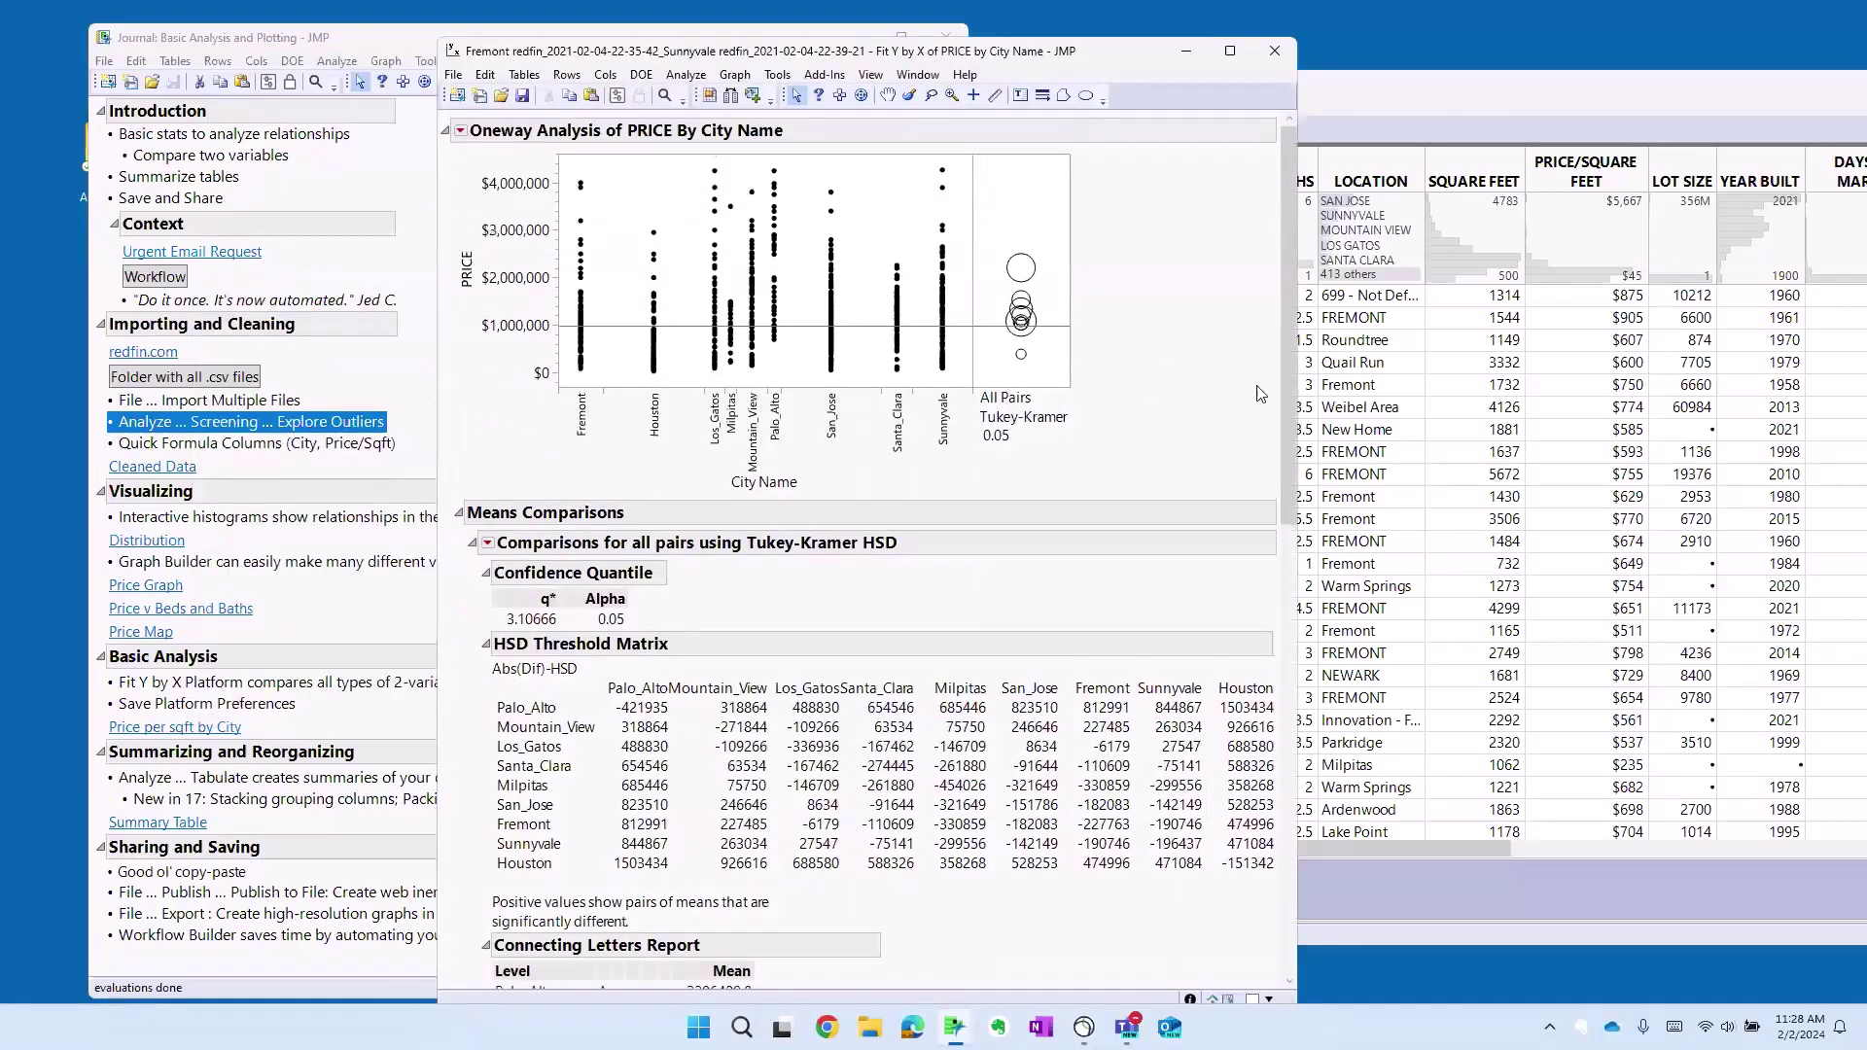
{"action": "scroll", "coordinate": [1048, 481], "scroll_direction": "down", "scroll_amount": 10}
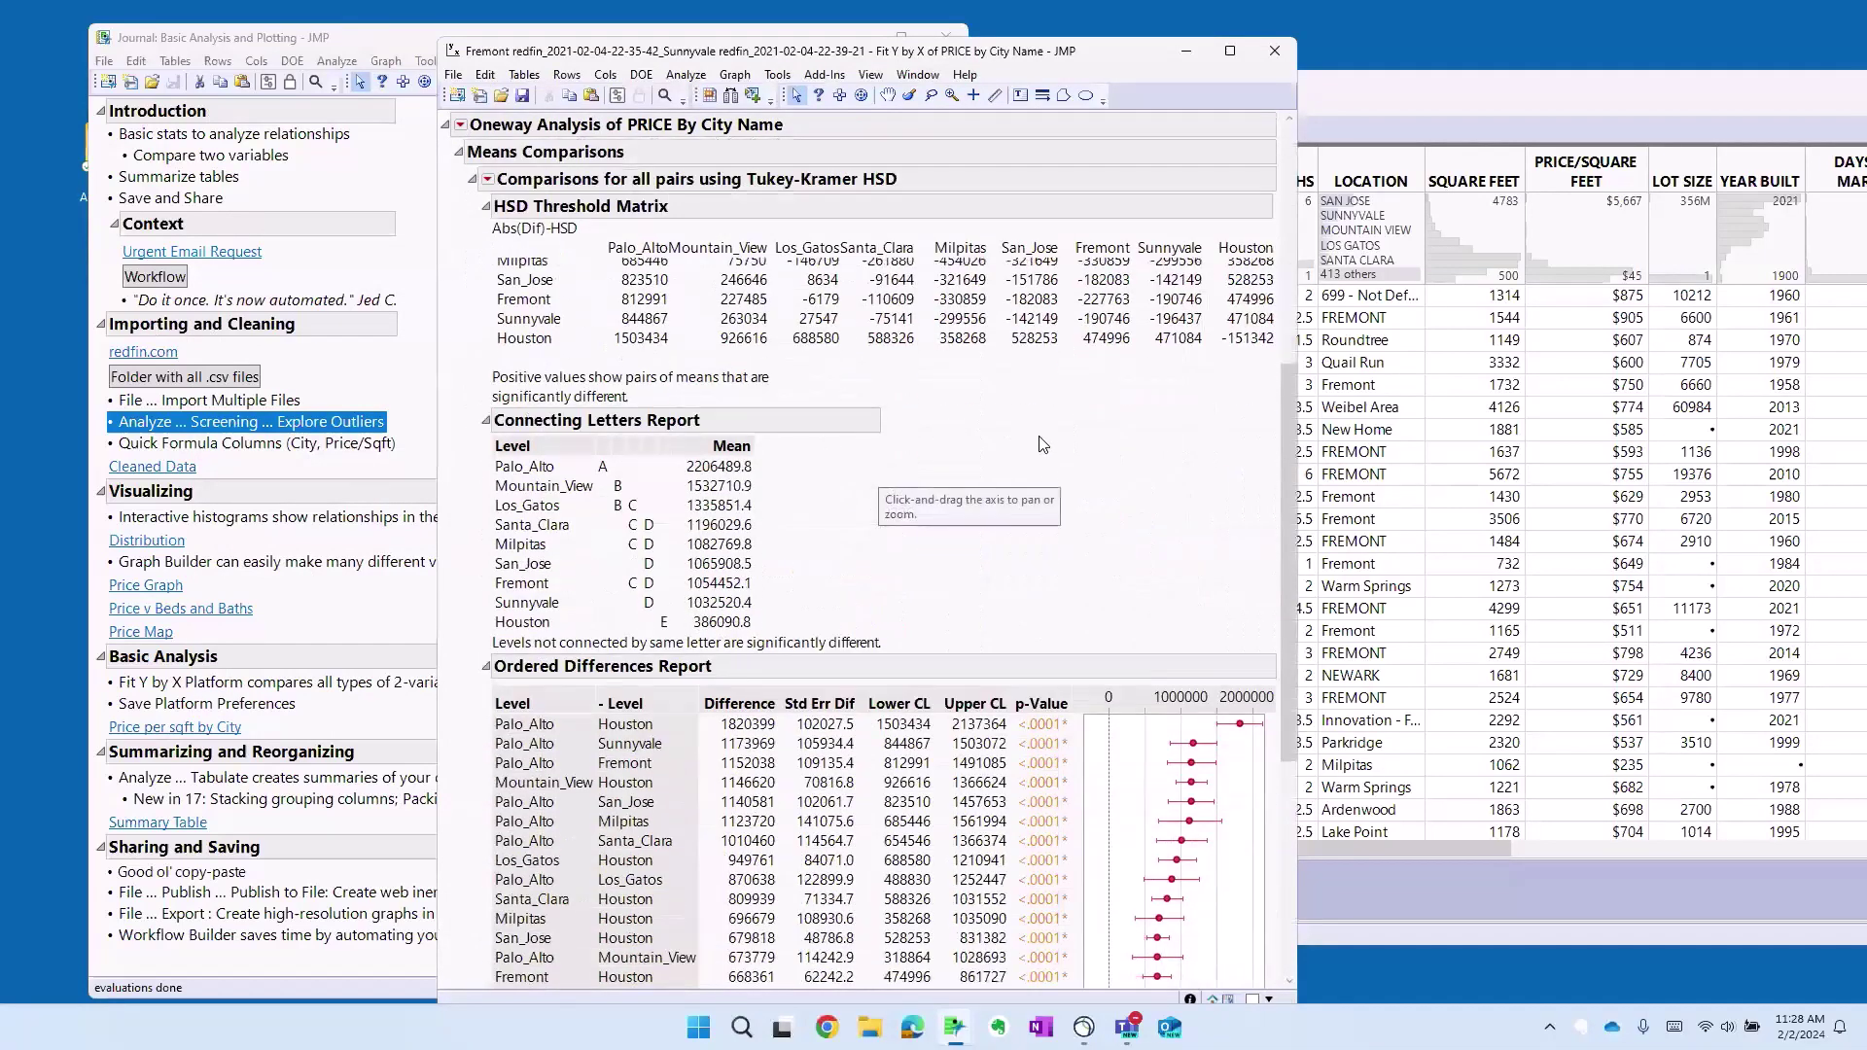
{"action": "scroll", "coordinate": [1143, 292], "scroll_direction": "up", "scroll_amount": 3}
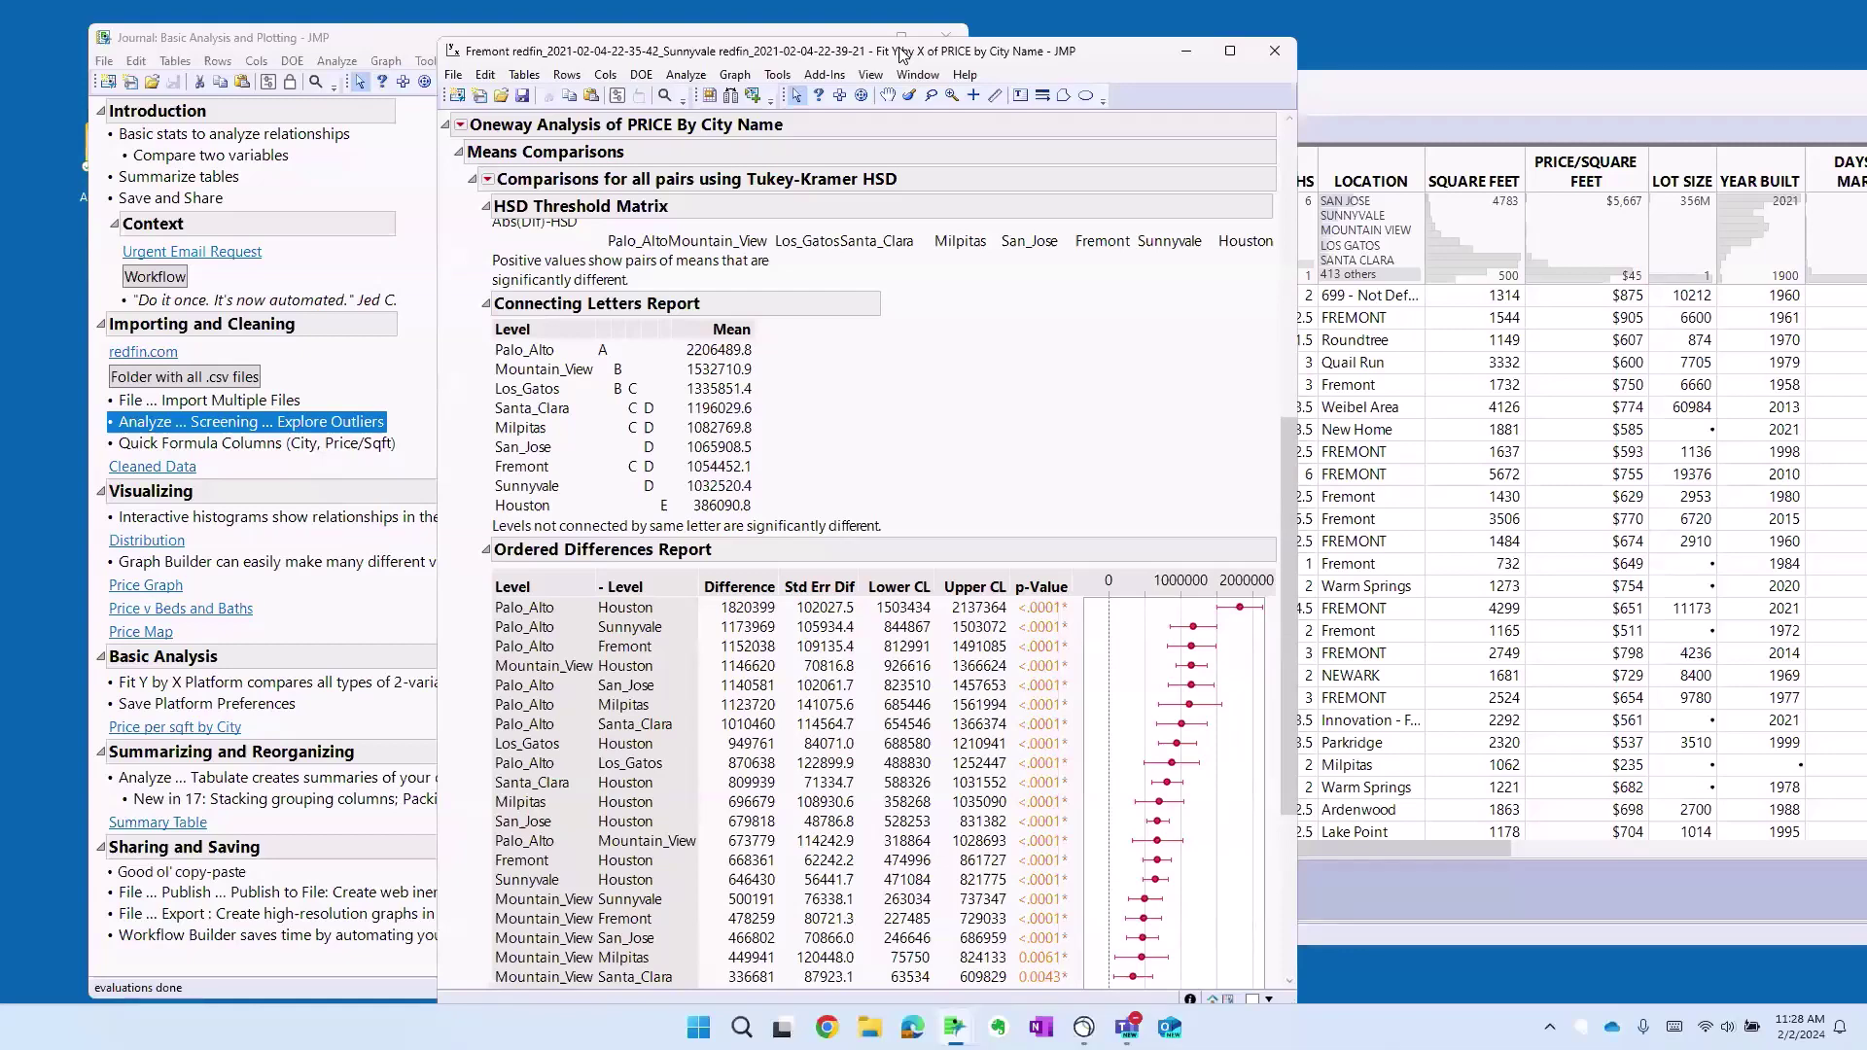
- Close the Fit Y by X report and open the journal's saved Summary Table example
{"action": "key", "text": "ctrl+w"}
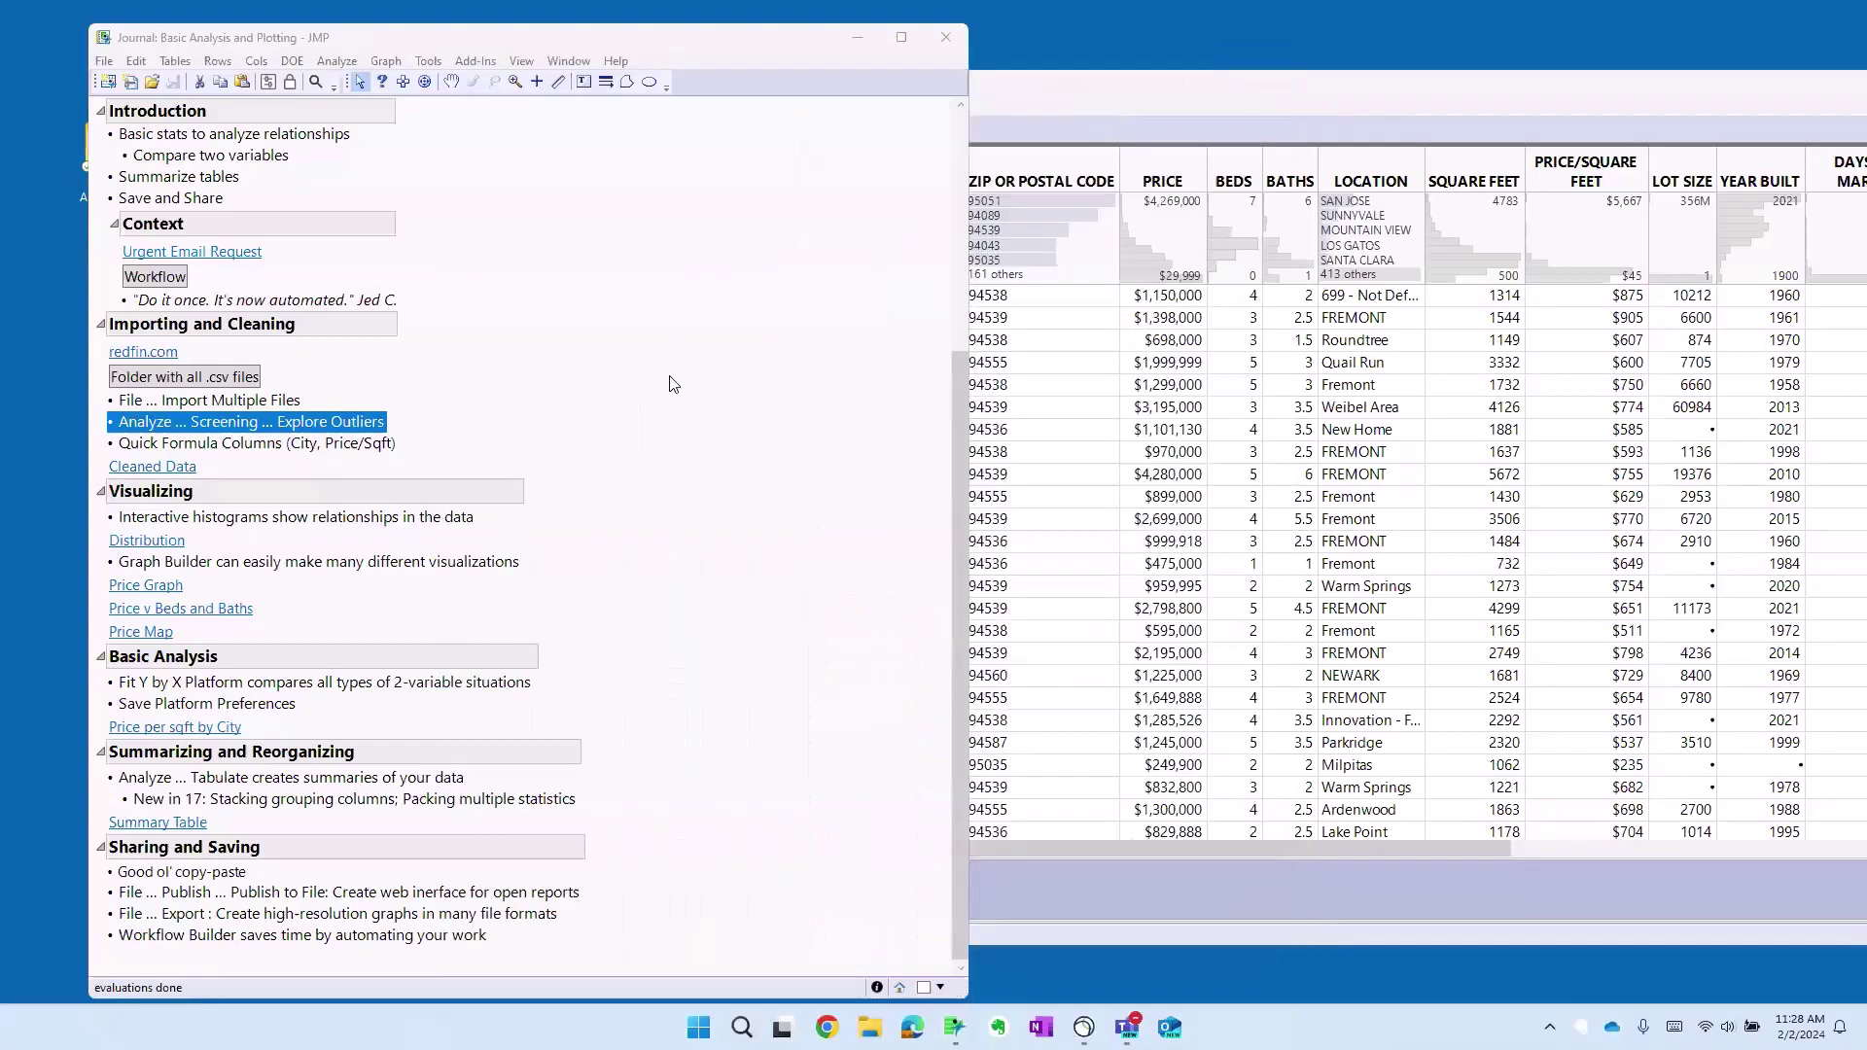
{"action": "left_click", "coordinate": [162, 824]}
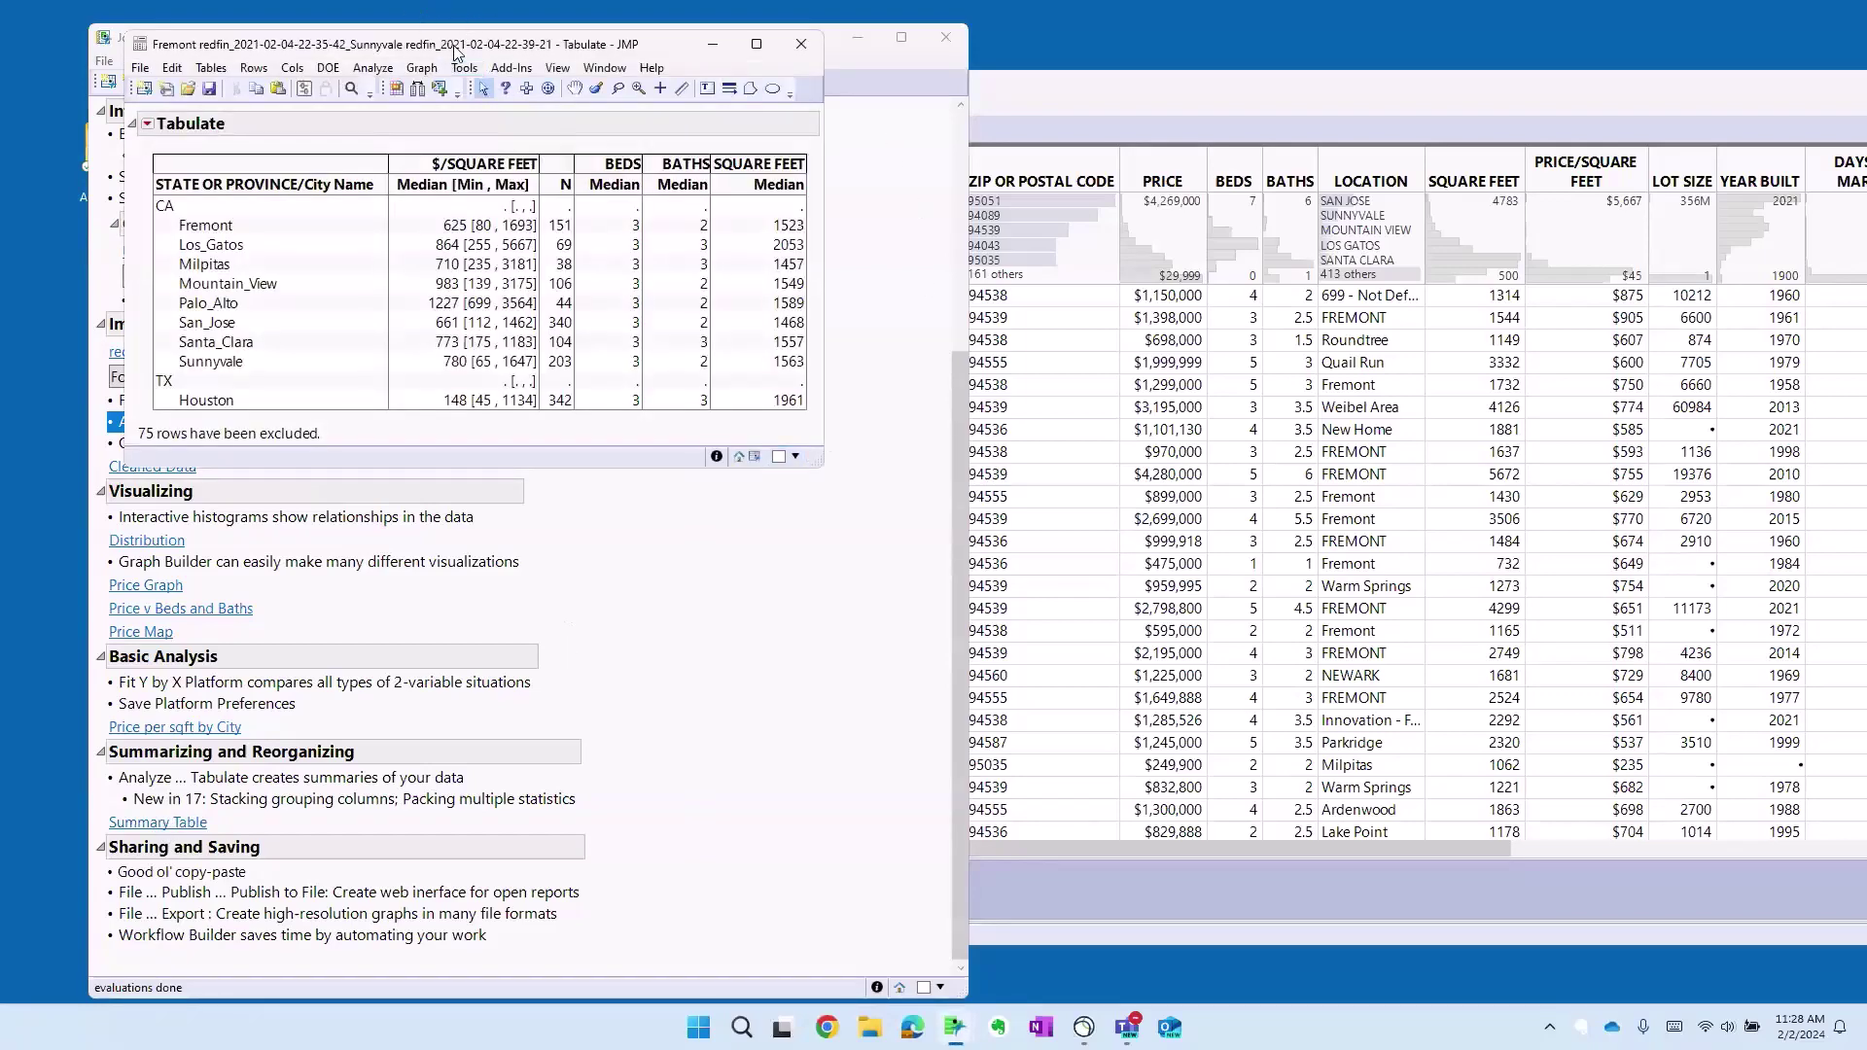
{"action": "left_click_drag", "start_coordinate": [453, 50], "coordinate": [678, 156]}
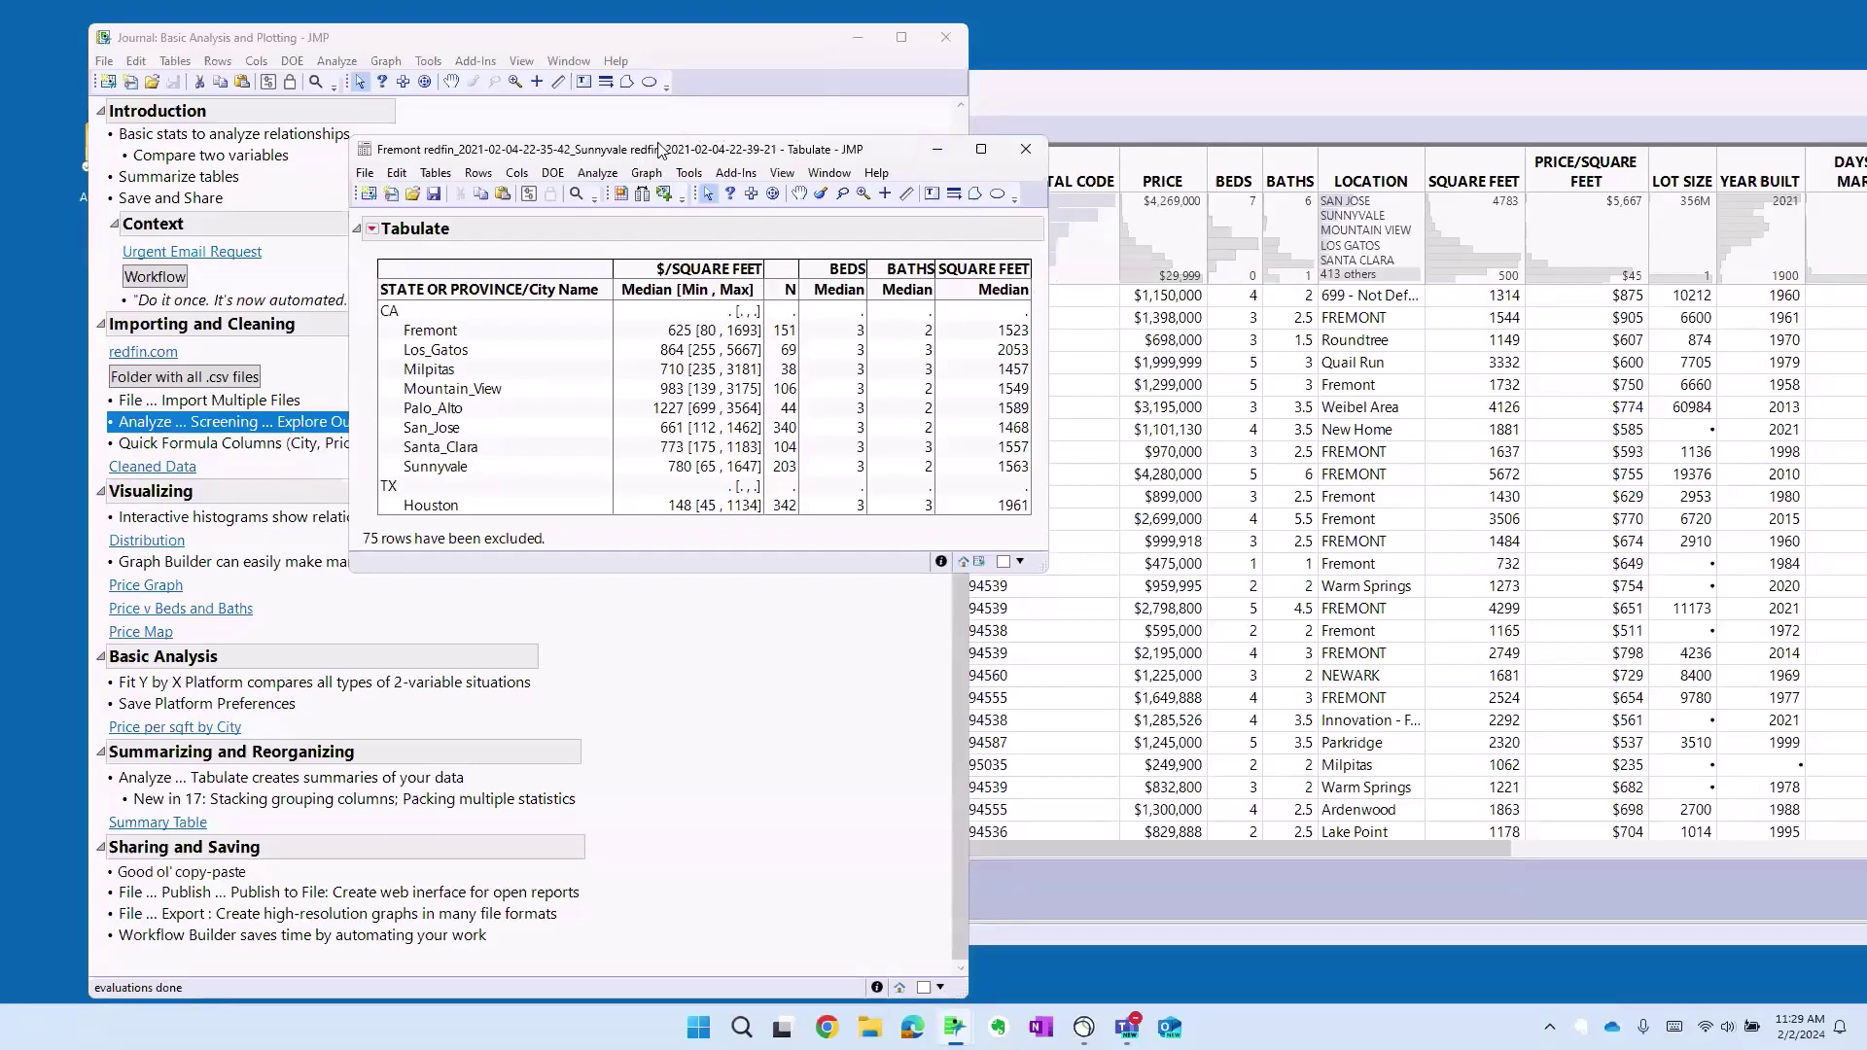
- Close the Tabulate example, bring the housing data table forward and reach the Analyze menu
{"action": "key", "text": "ctrl+w"}
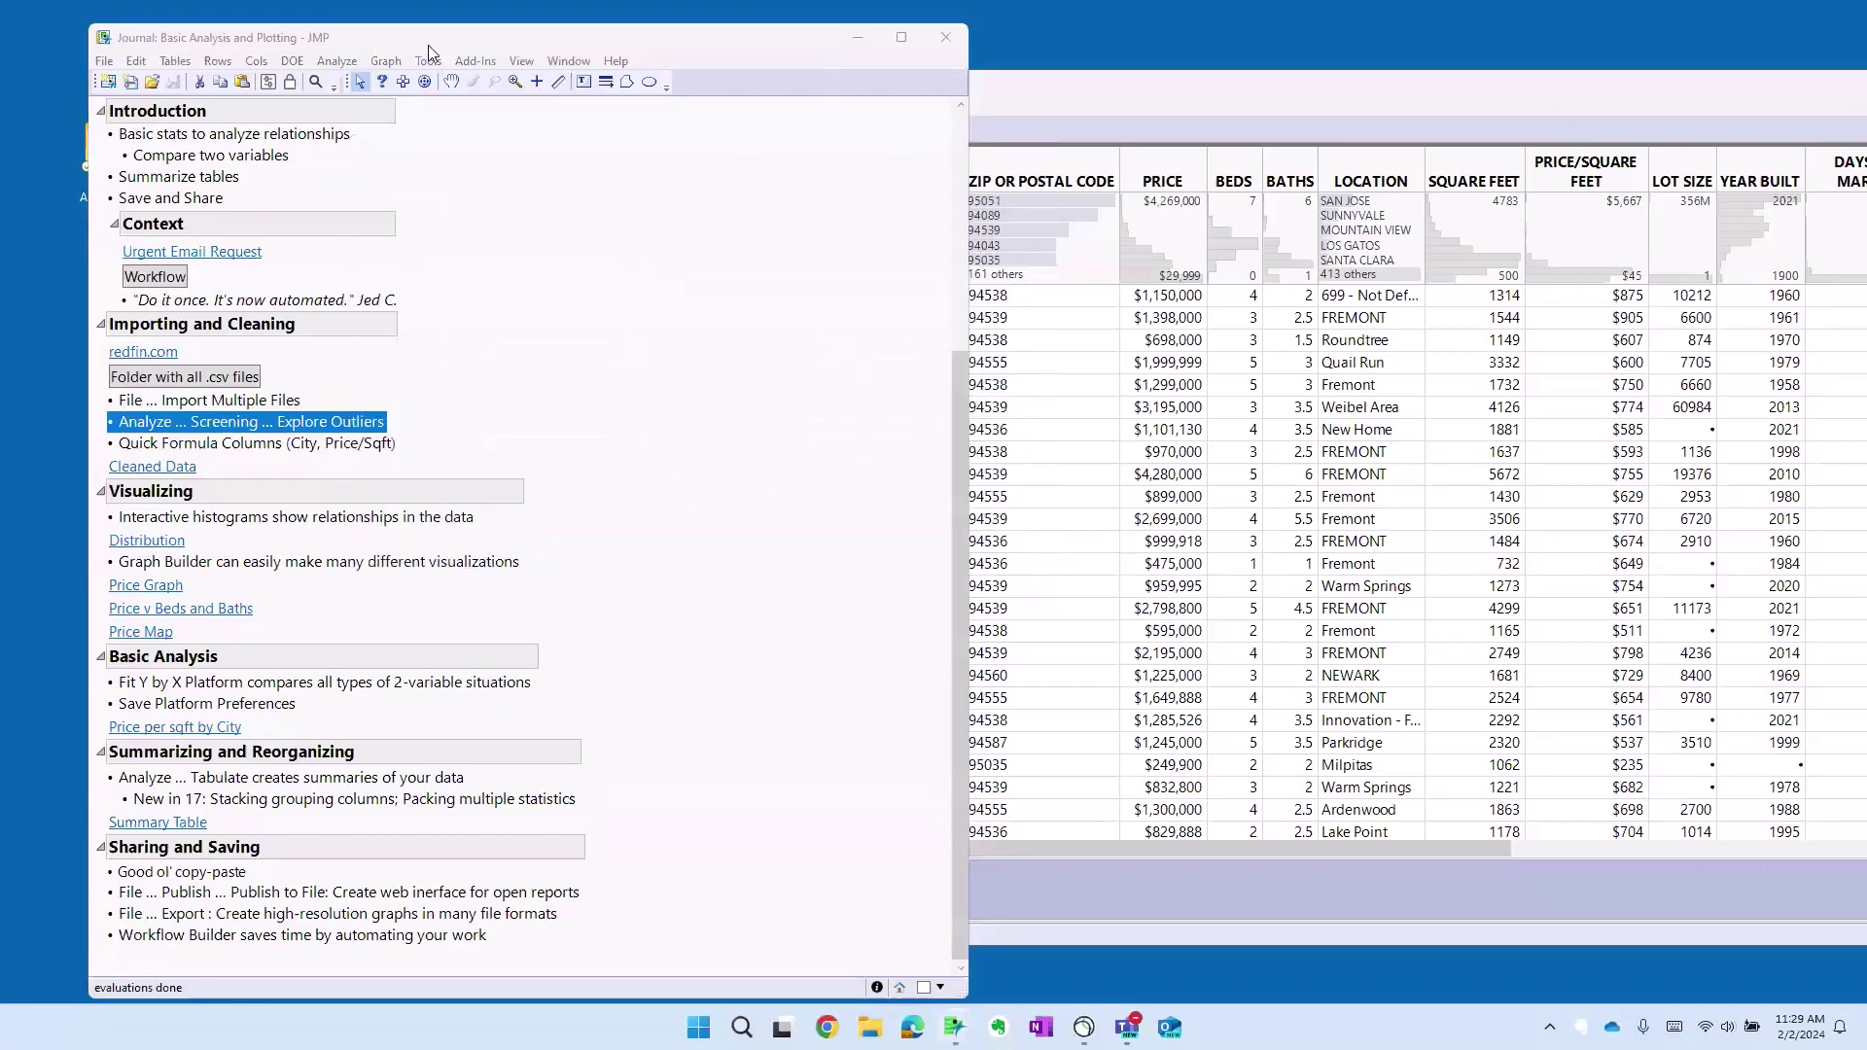
{"action": "left_click", "coordinate": [1009, 91]}
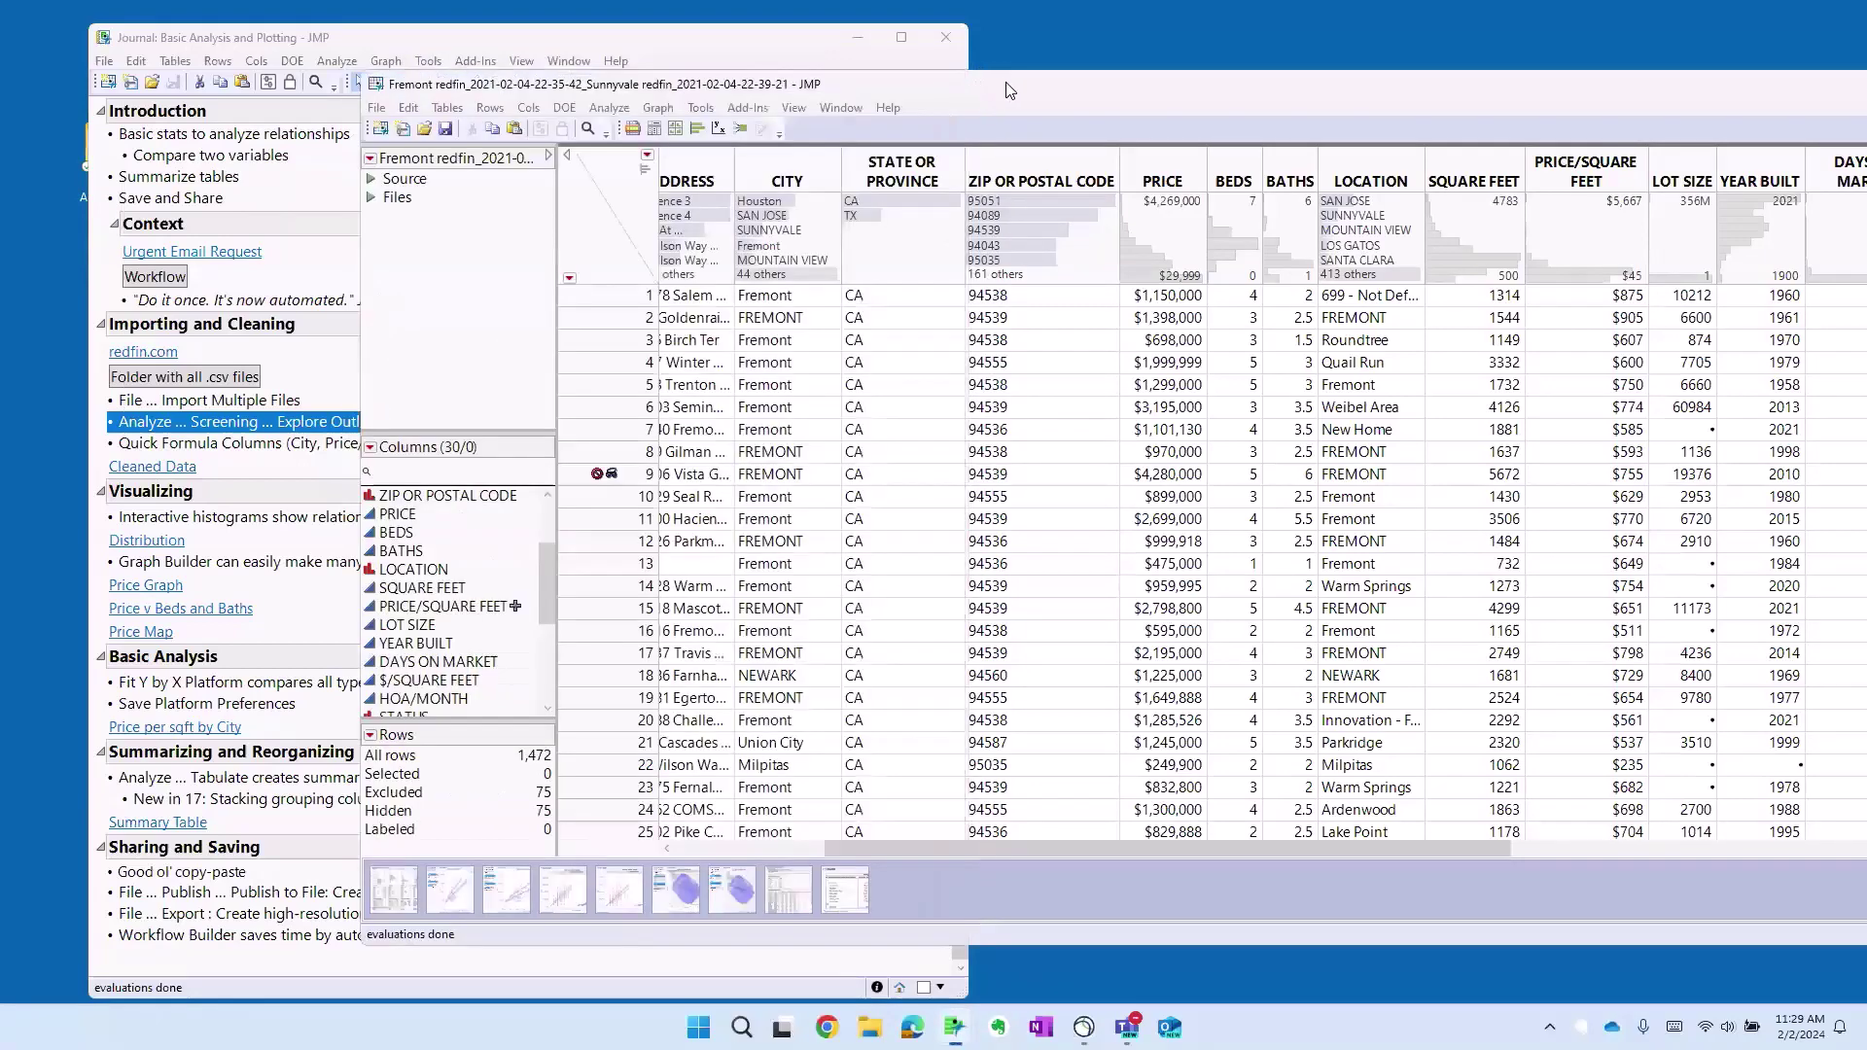
{"action": "left_click_drag", "start_coordinate": [1009, 90], "coordinate": [755, 117]}
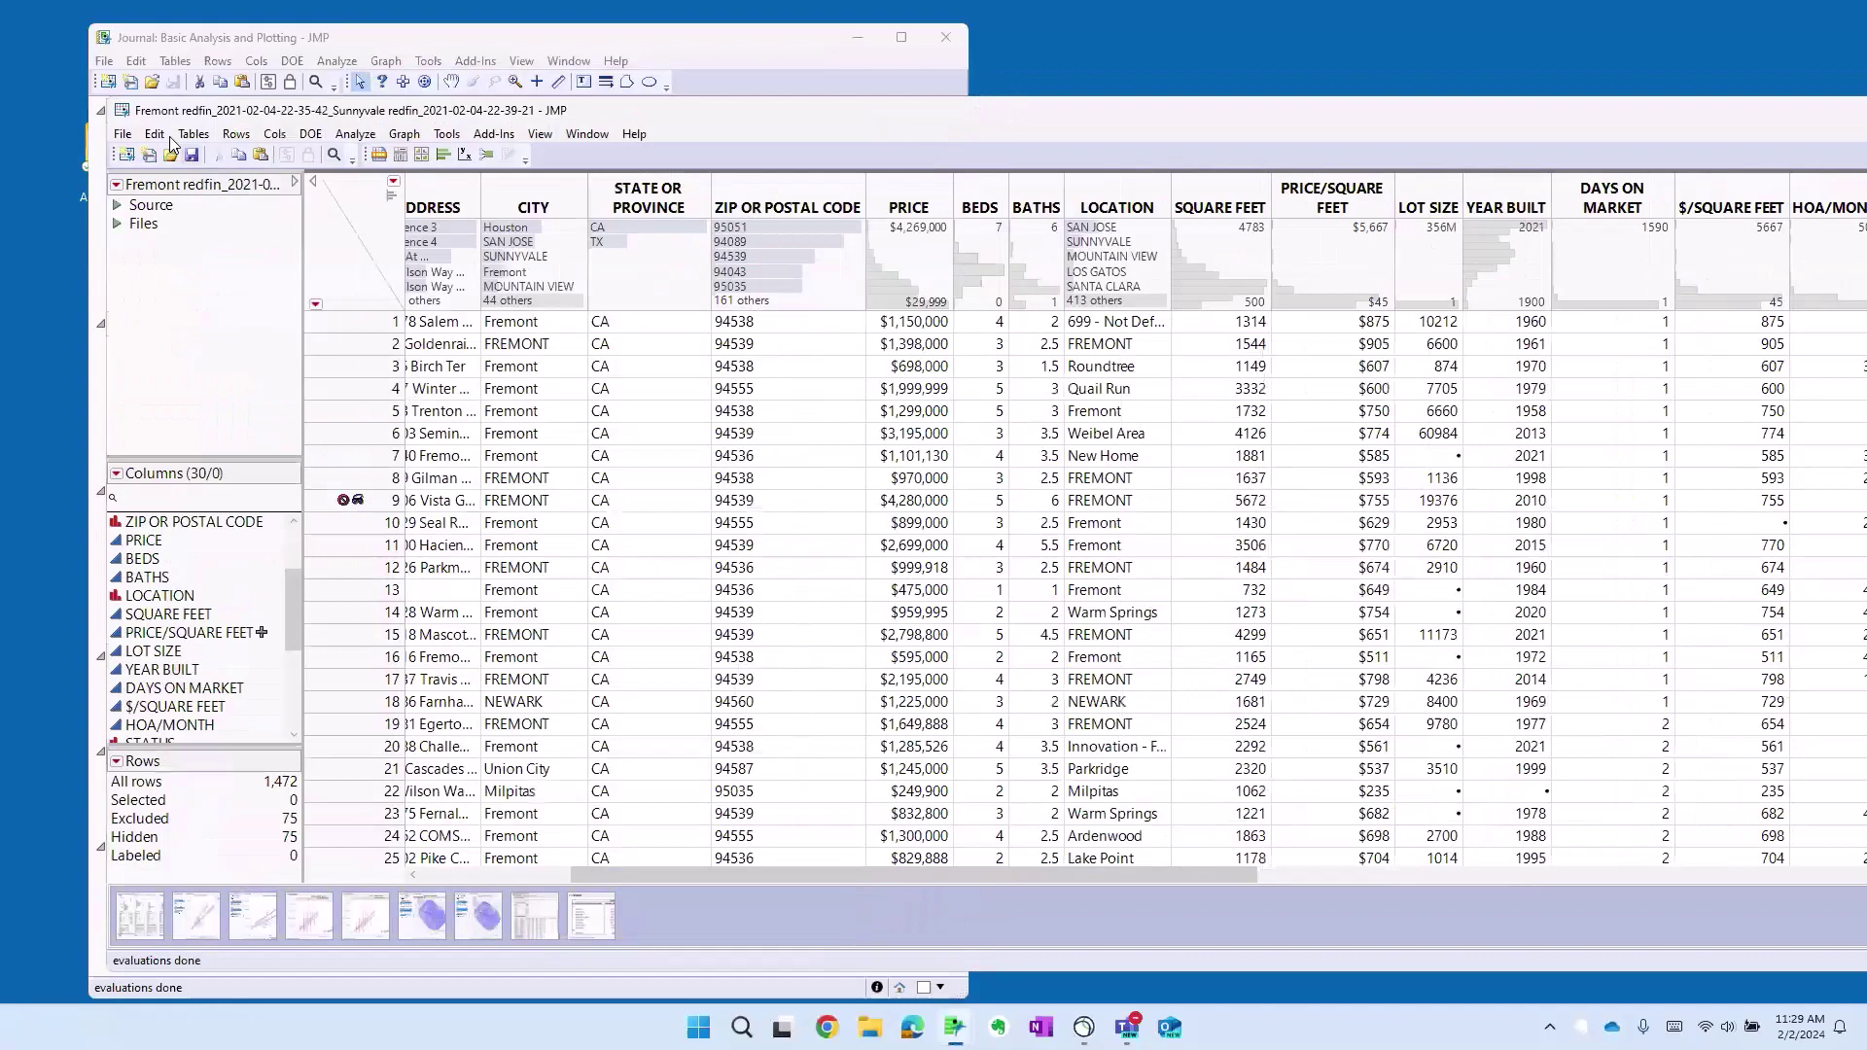
{"action": "left_click", "coordinate": [197, 141]}
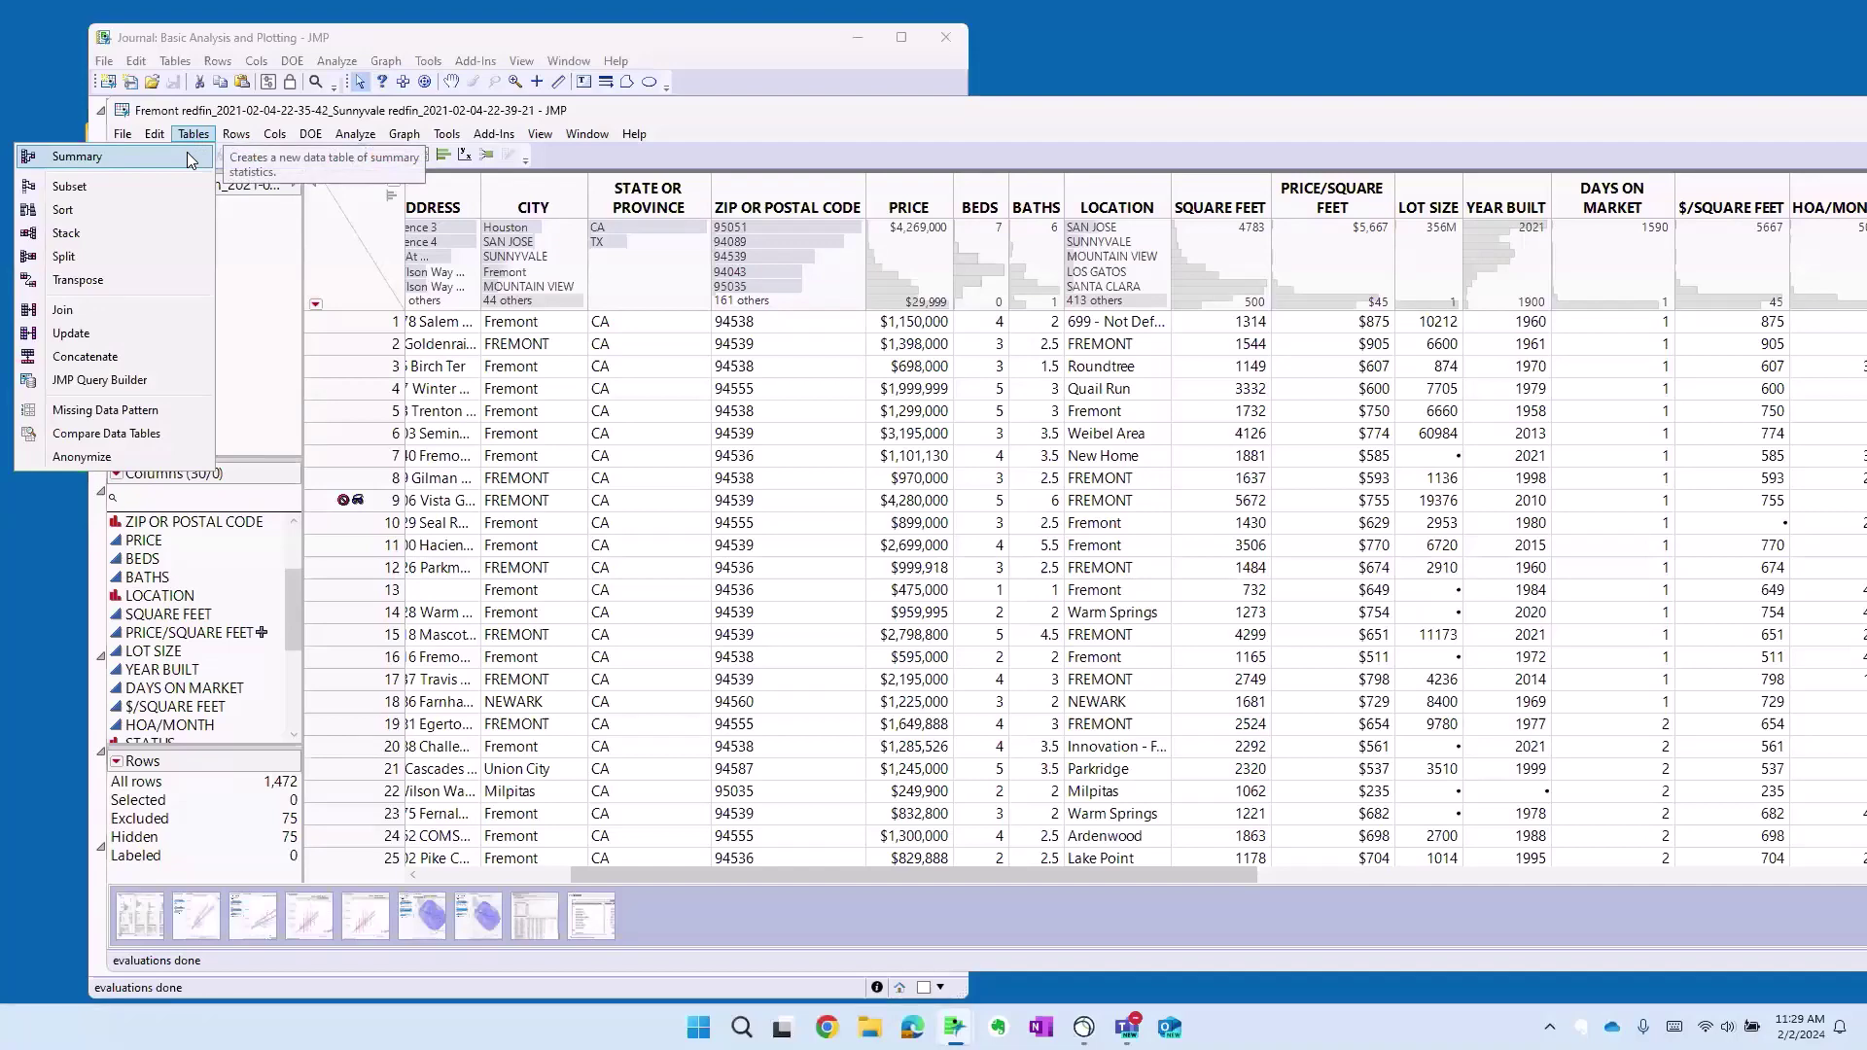
{"action": "left_click", "coordinate": [355, 134]}
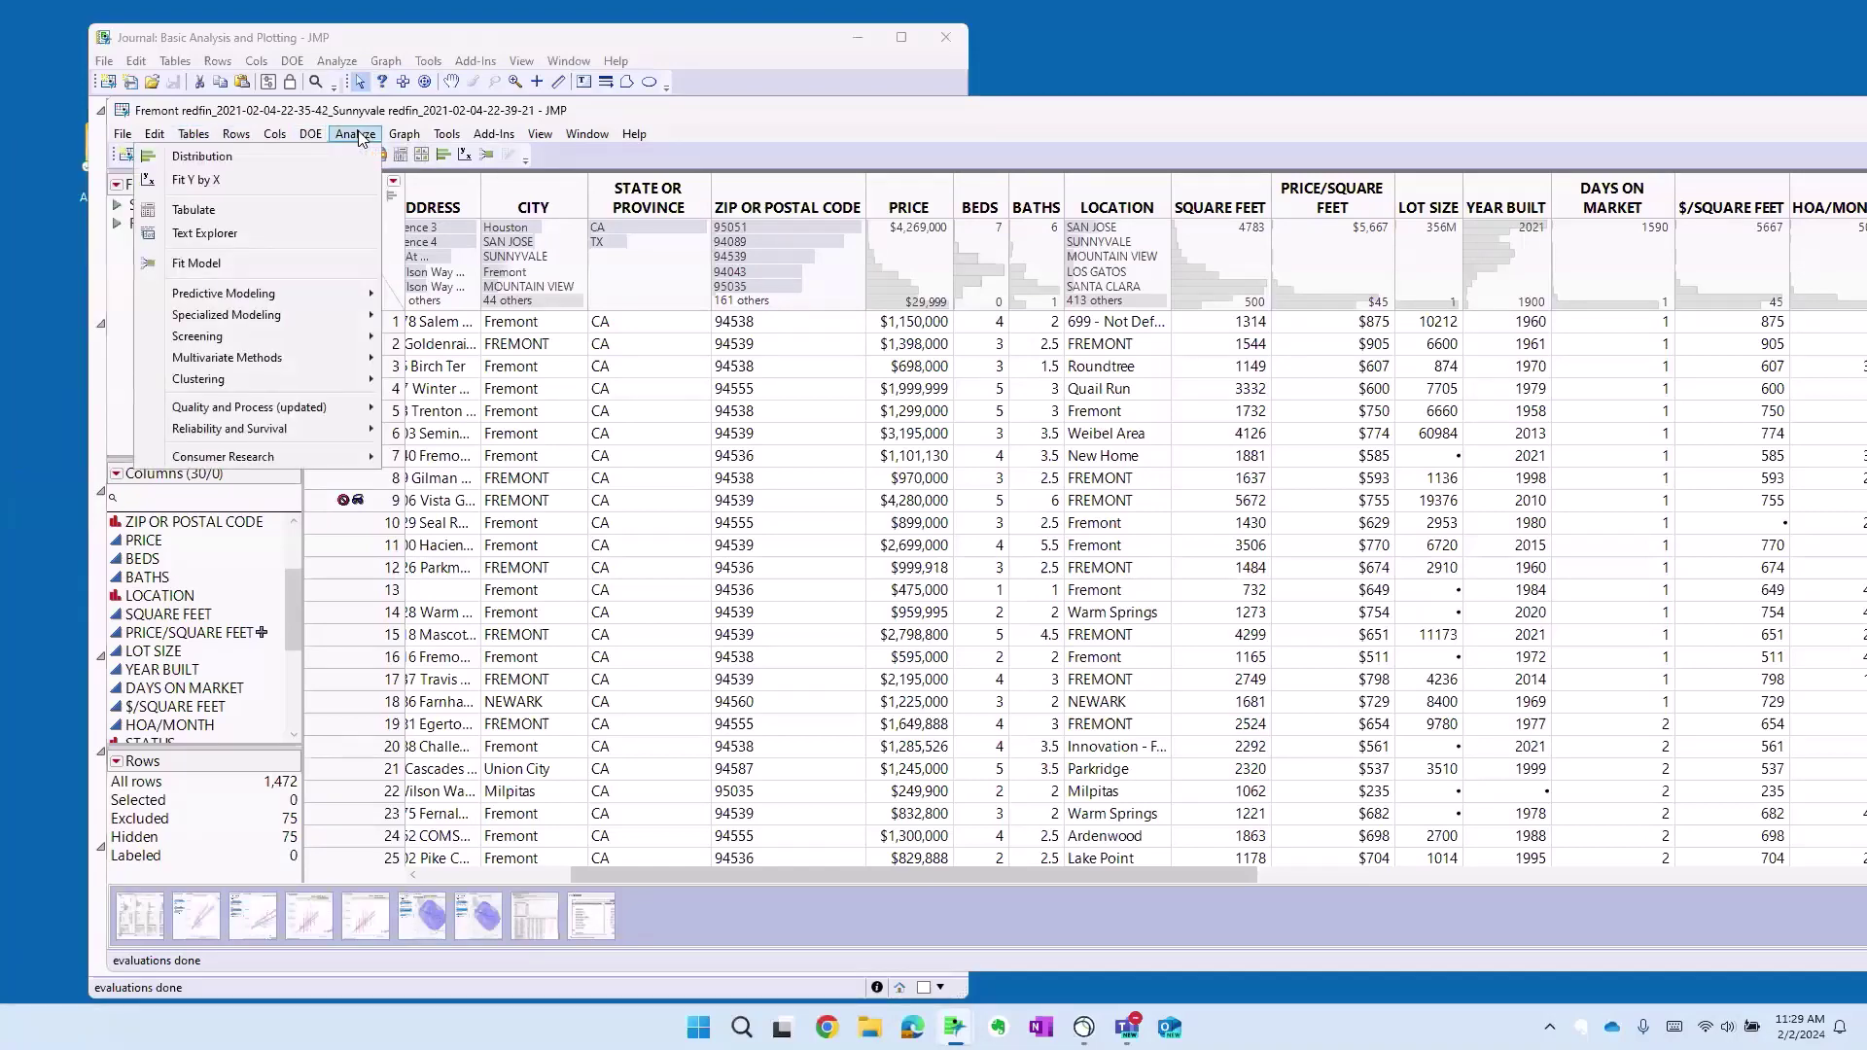
- Start a new Tabulate grouped by STATE OR PROVINCE with City Name nested beneath it
{"action": "left_click", "coordinate": [342, 210]}
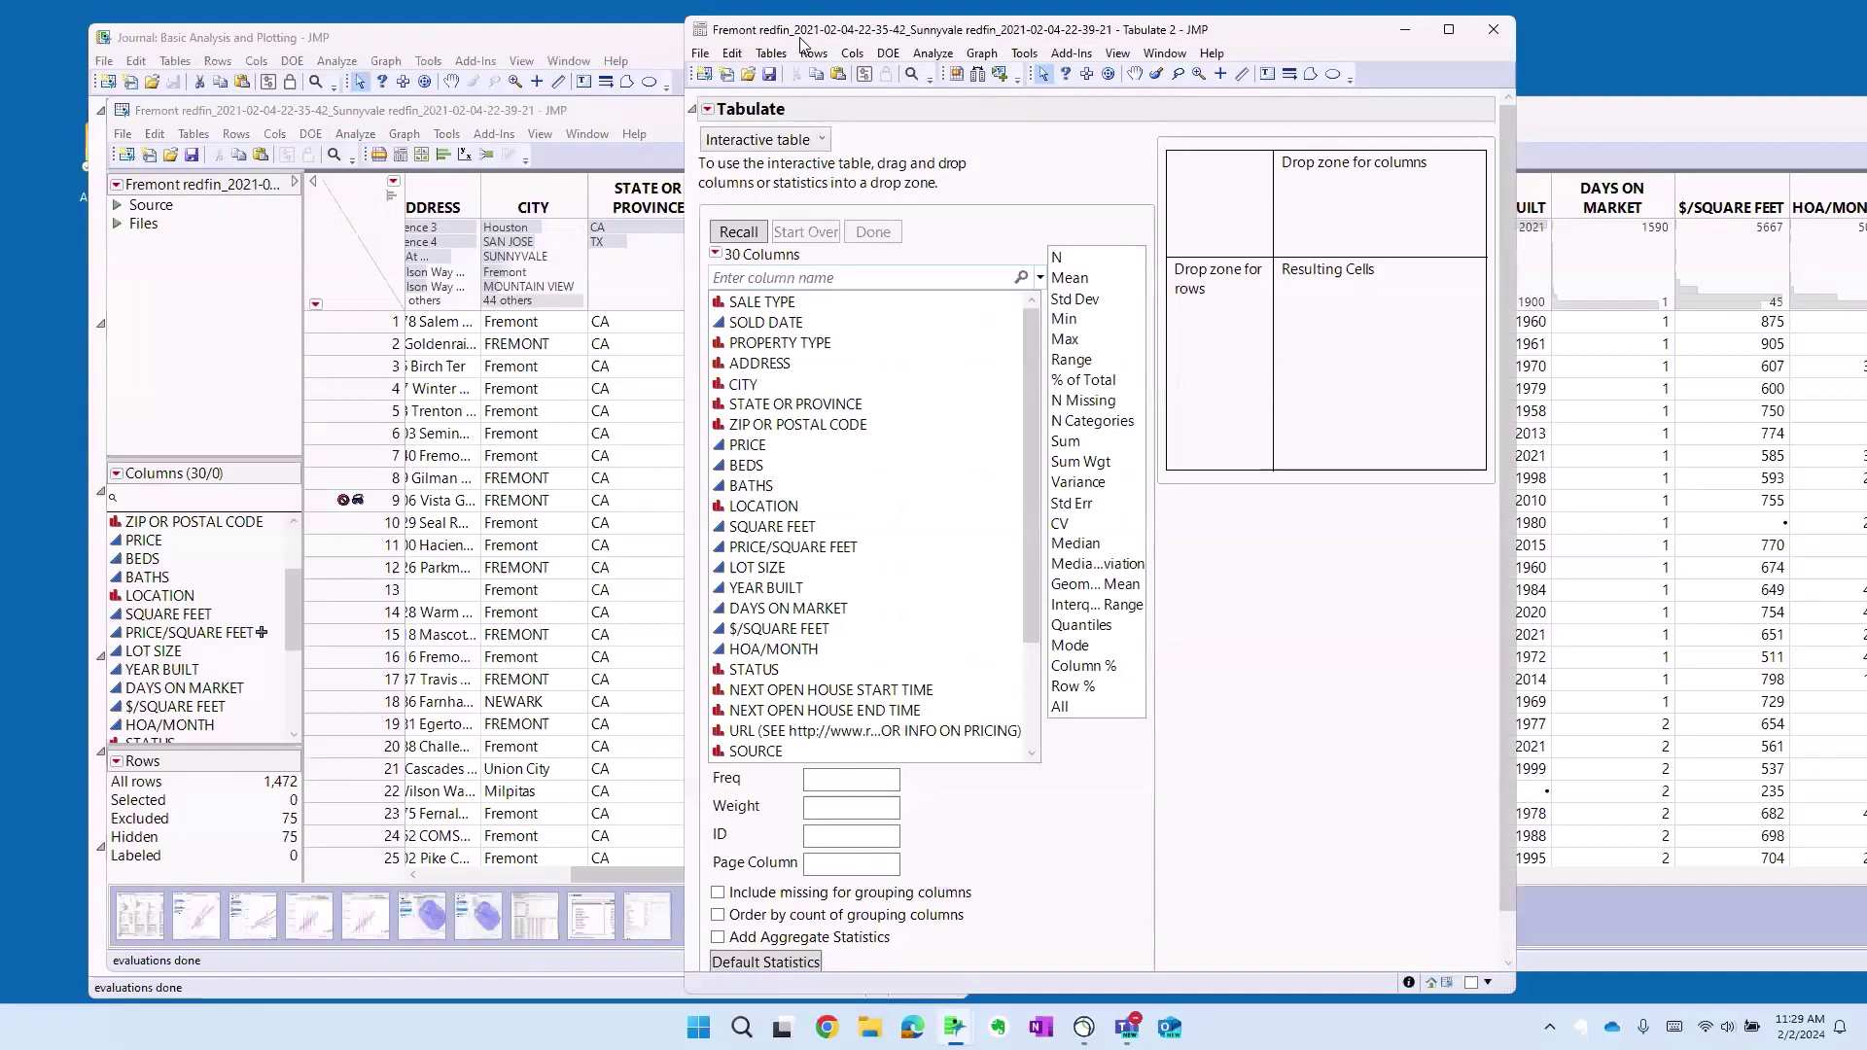
{"action": "left_click_drag", "start_coordinate": [801, 40], "coordinate": [382, 70]}
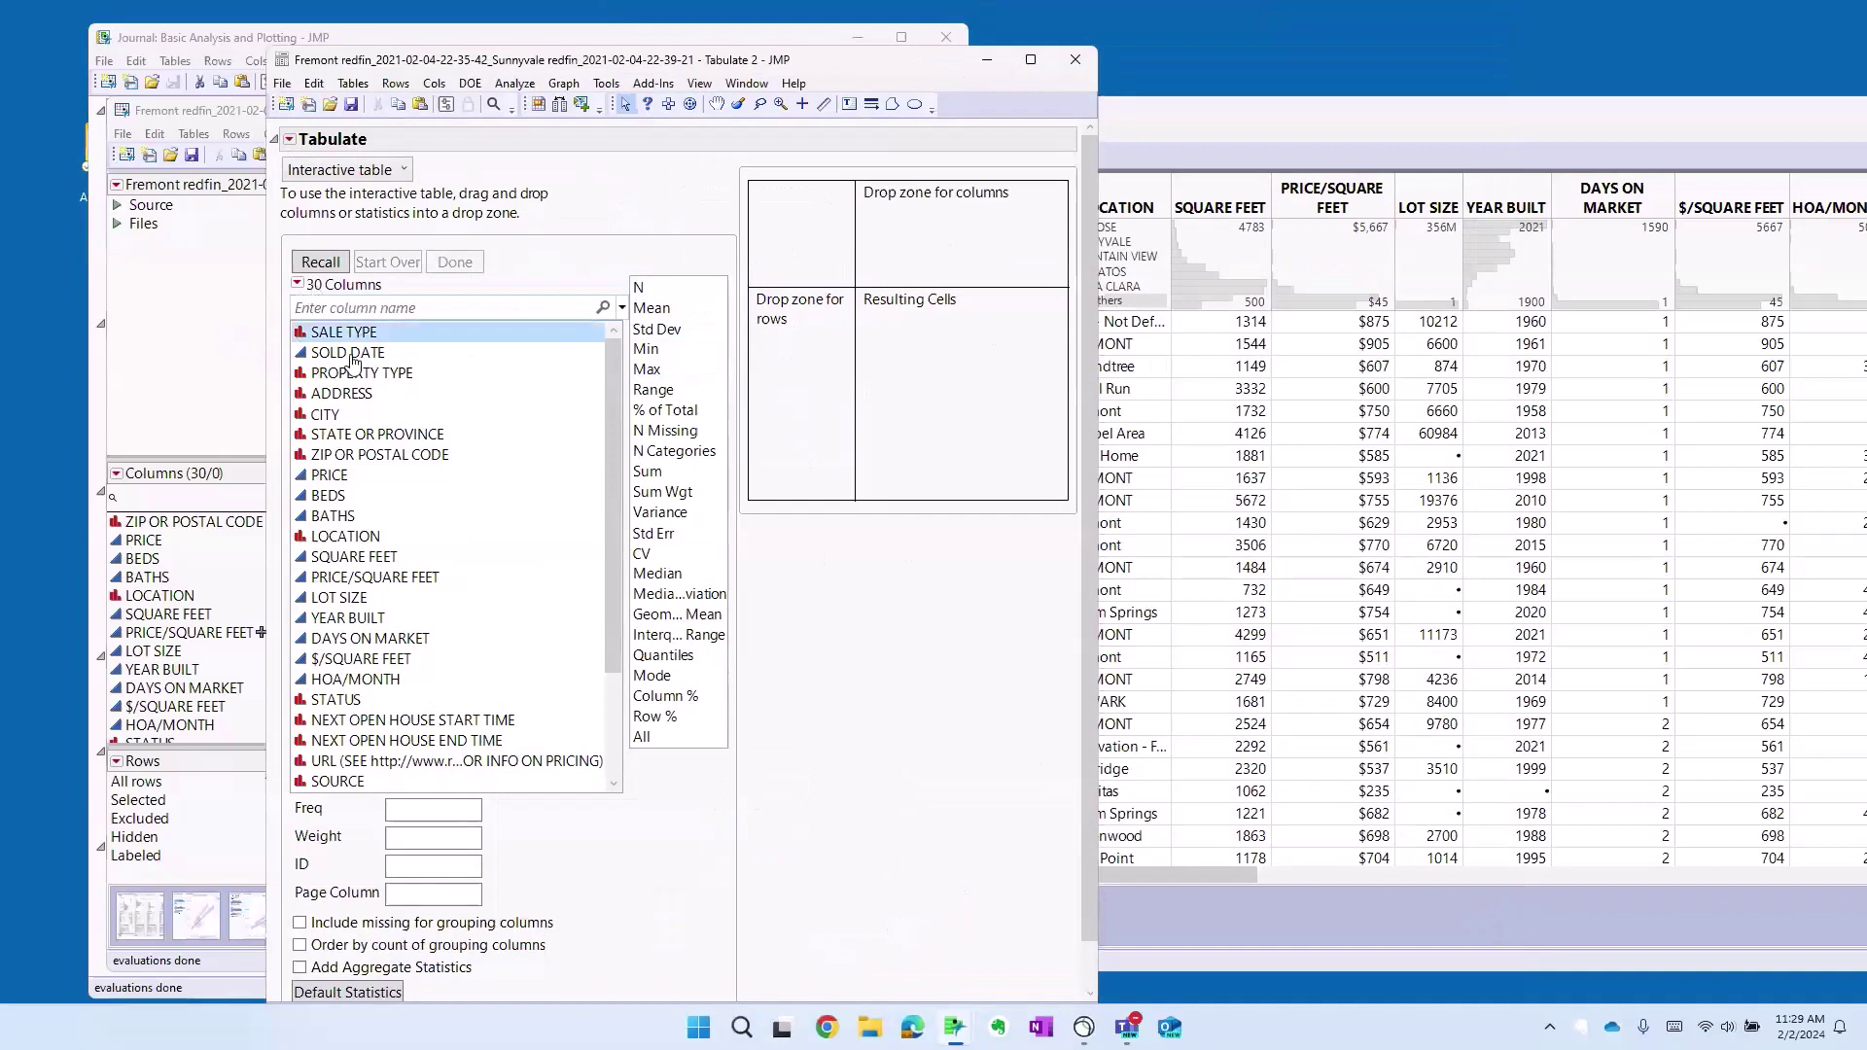
{"action": "left_click", "coordinate": [378, 440]}
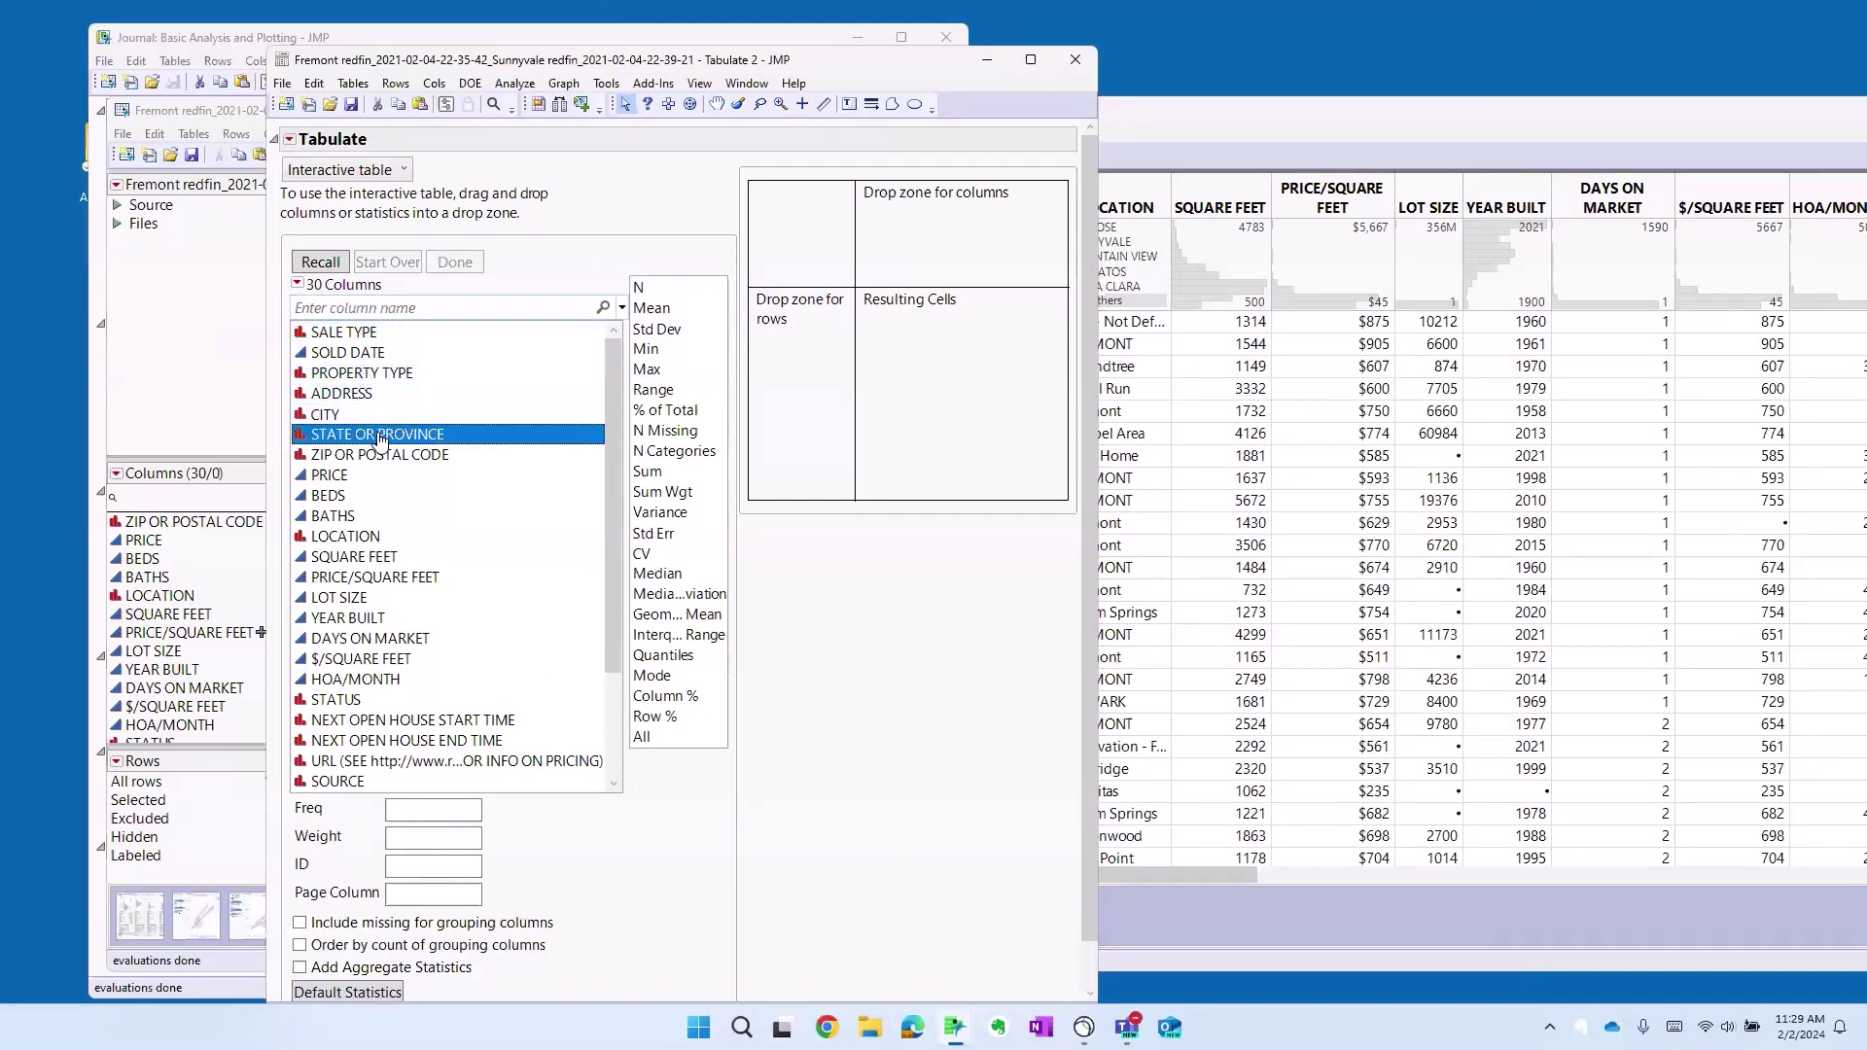
{"action": "left_click_drag", "start_coordinate": [378, 440], "coordinate": [792, 340]}
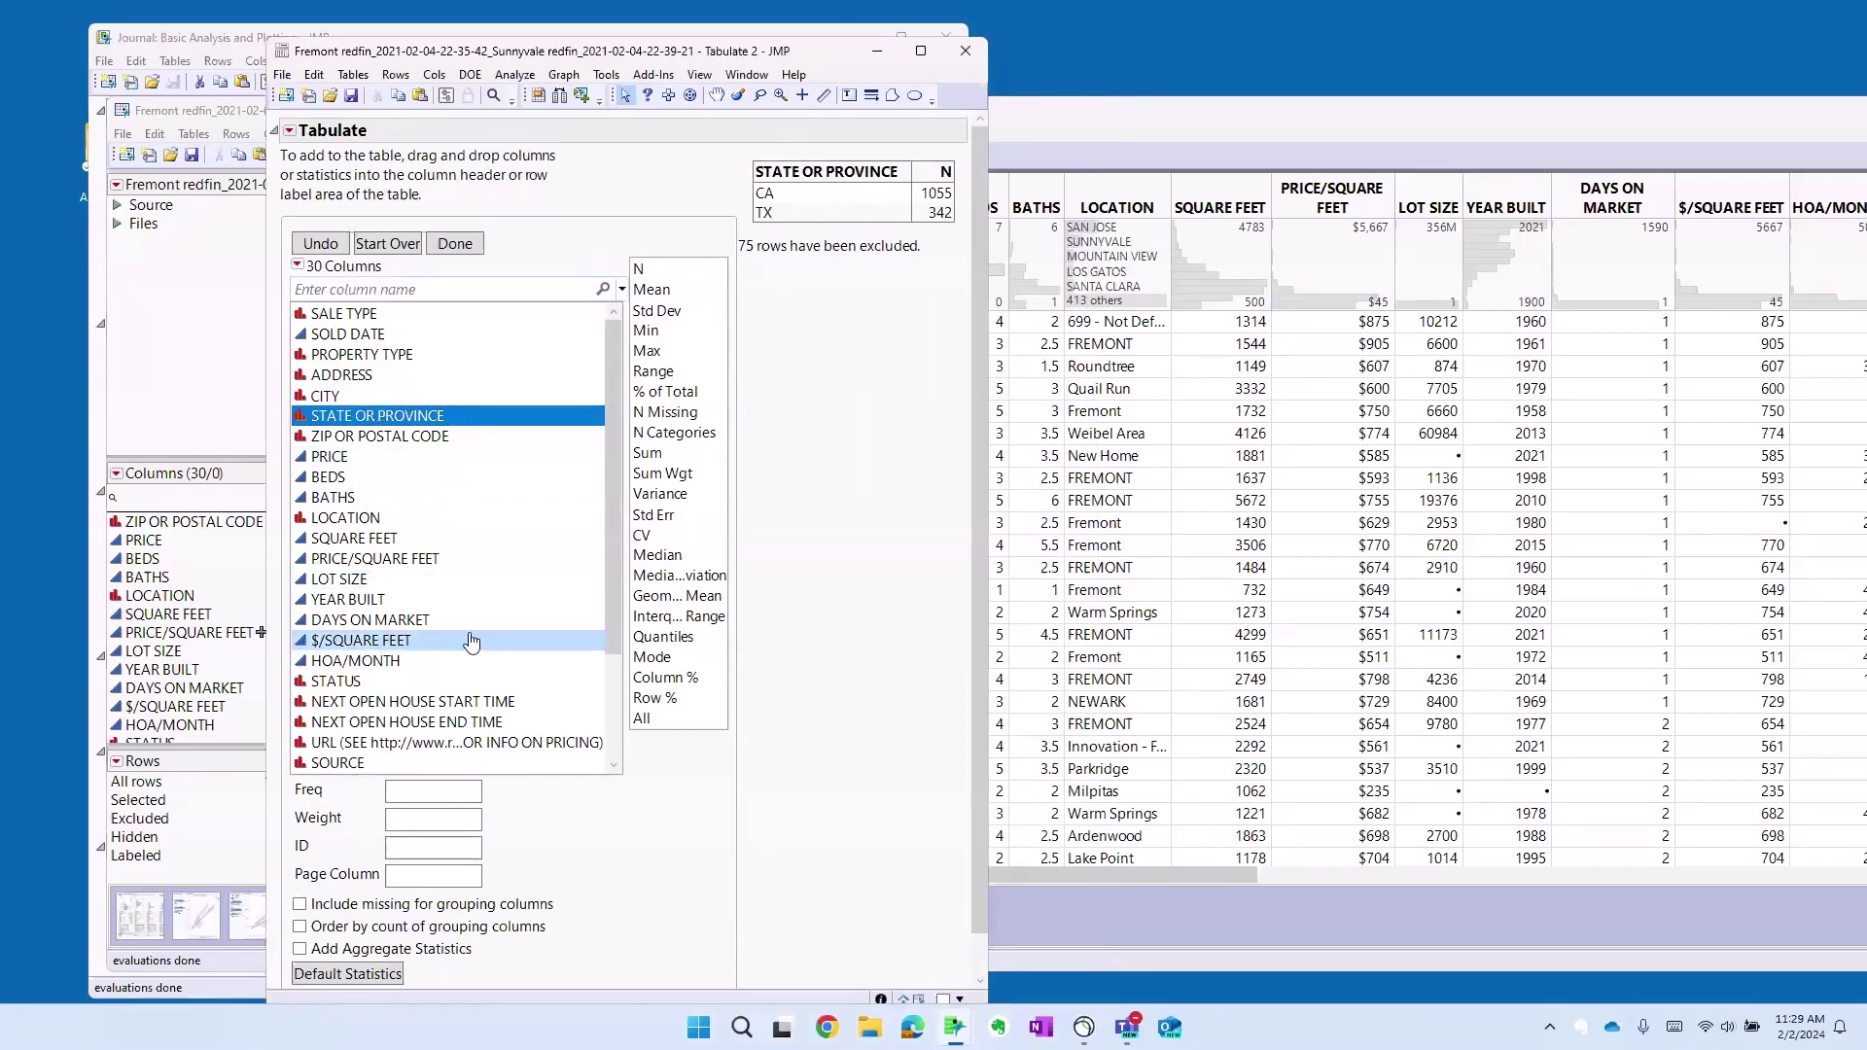
{"action": "scroll", "coordinate": [434, 692], "scroll_direction": "down", "scroll_amount": 5}
{"action": "left_click_drag", "start_coordinate": [428, 721], "coordinate": [912, 515]}
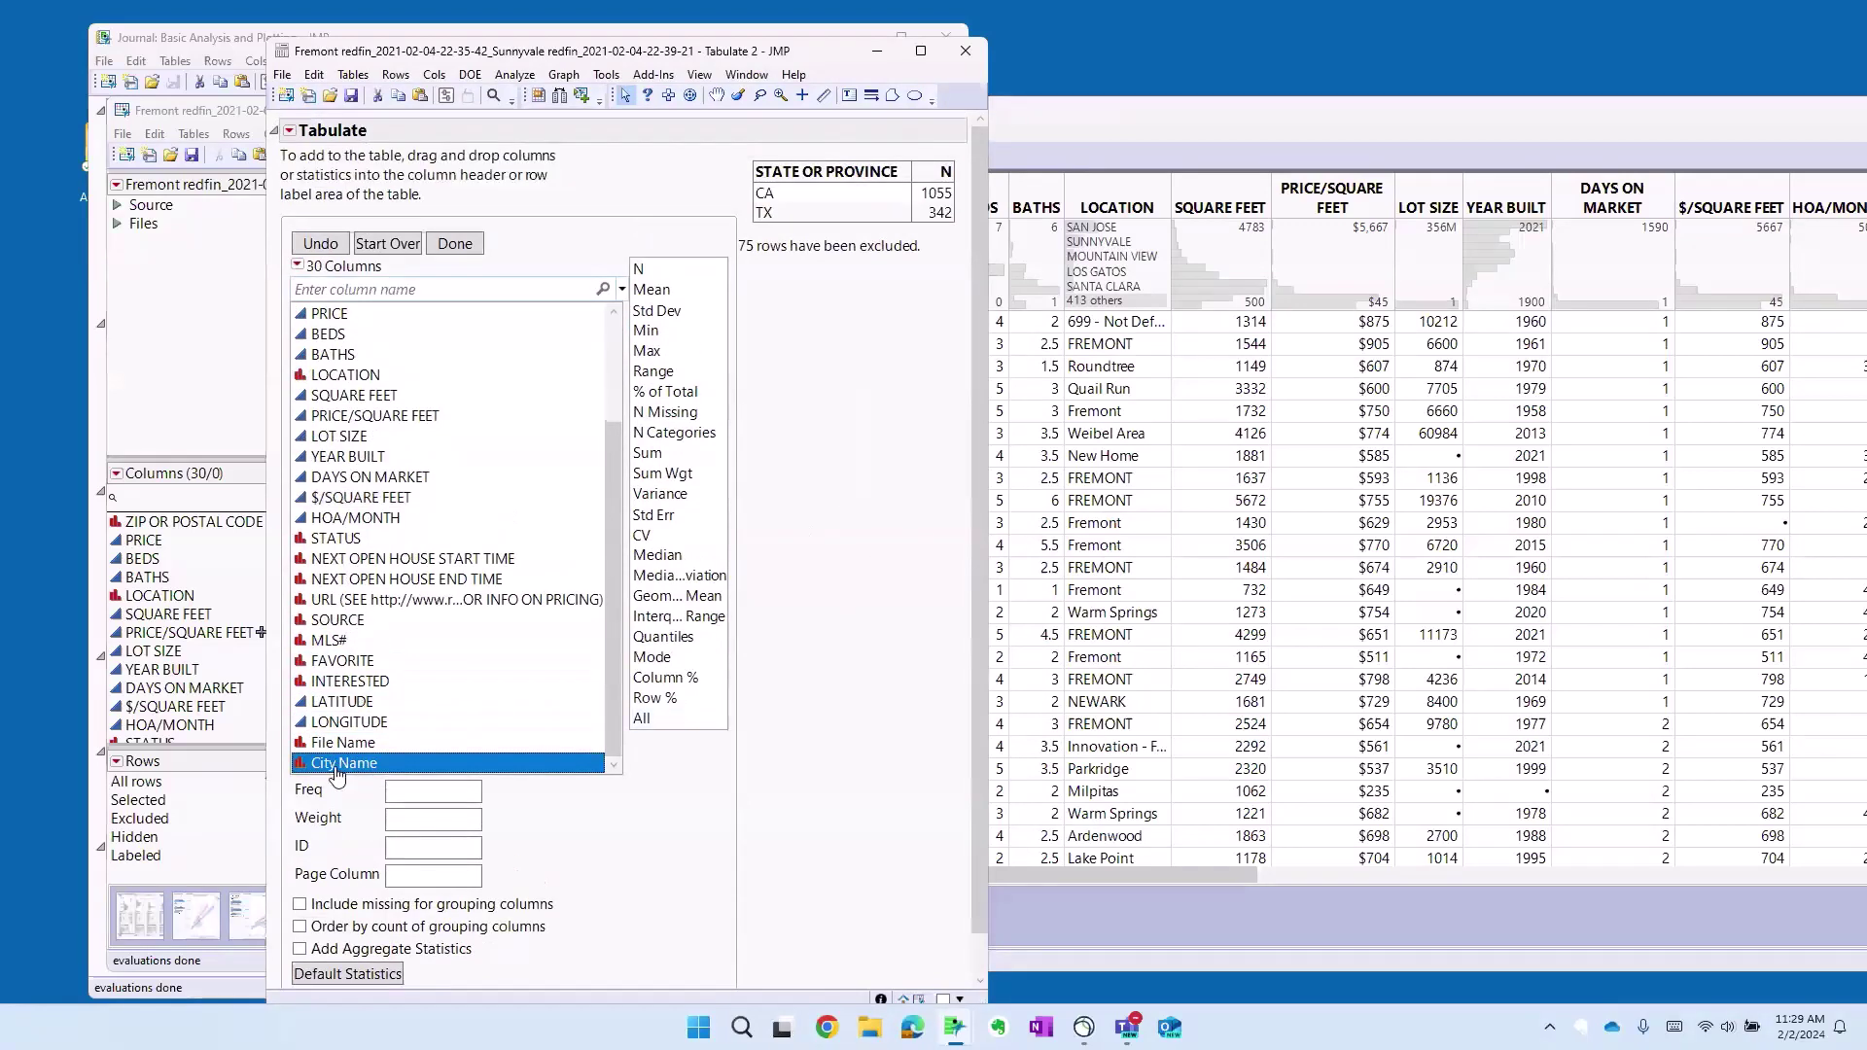
{"action": "left_click_drag", "start_coordinate": [336, 775], "coordinate": [905, 182]}
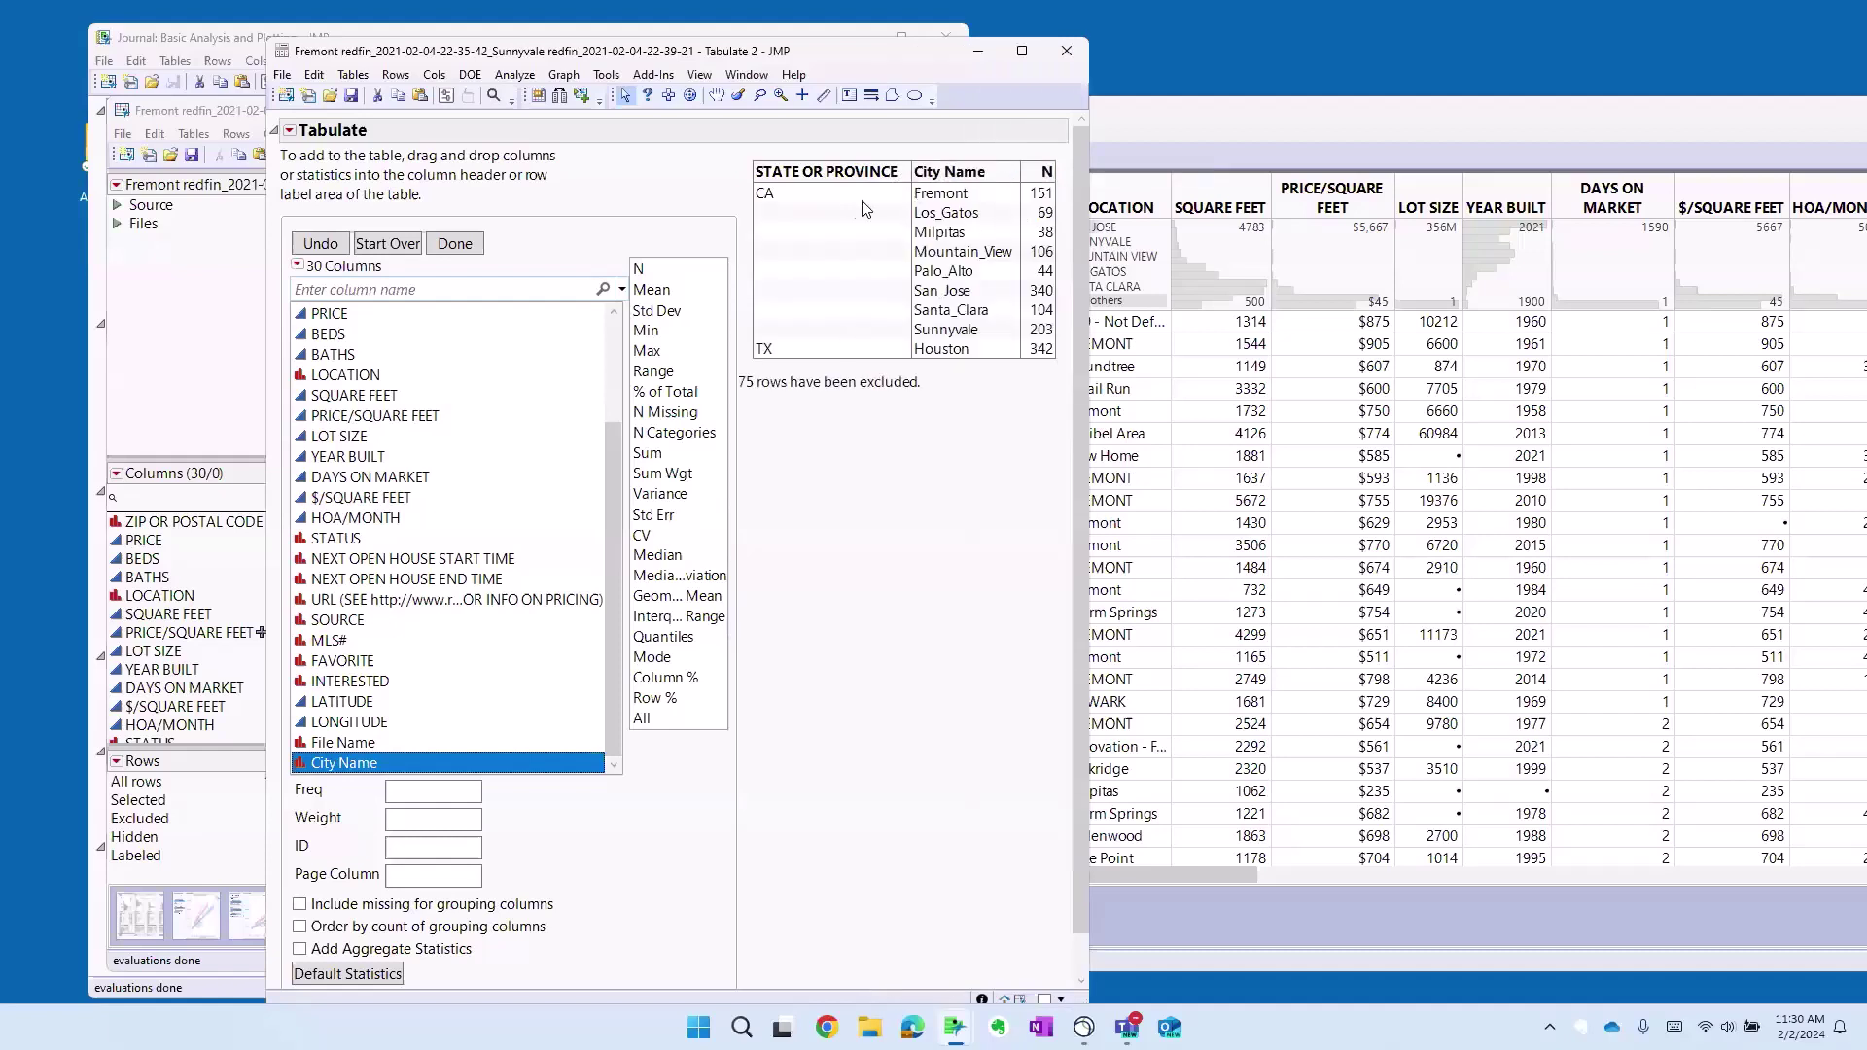
- Apply Stack Grouping Columns to merge STATE OR PROVINCE and City Name into one column
{"action": "right_click", "coordinate": [813, 183]}
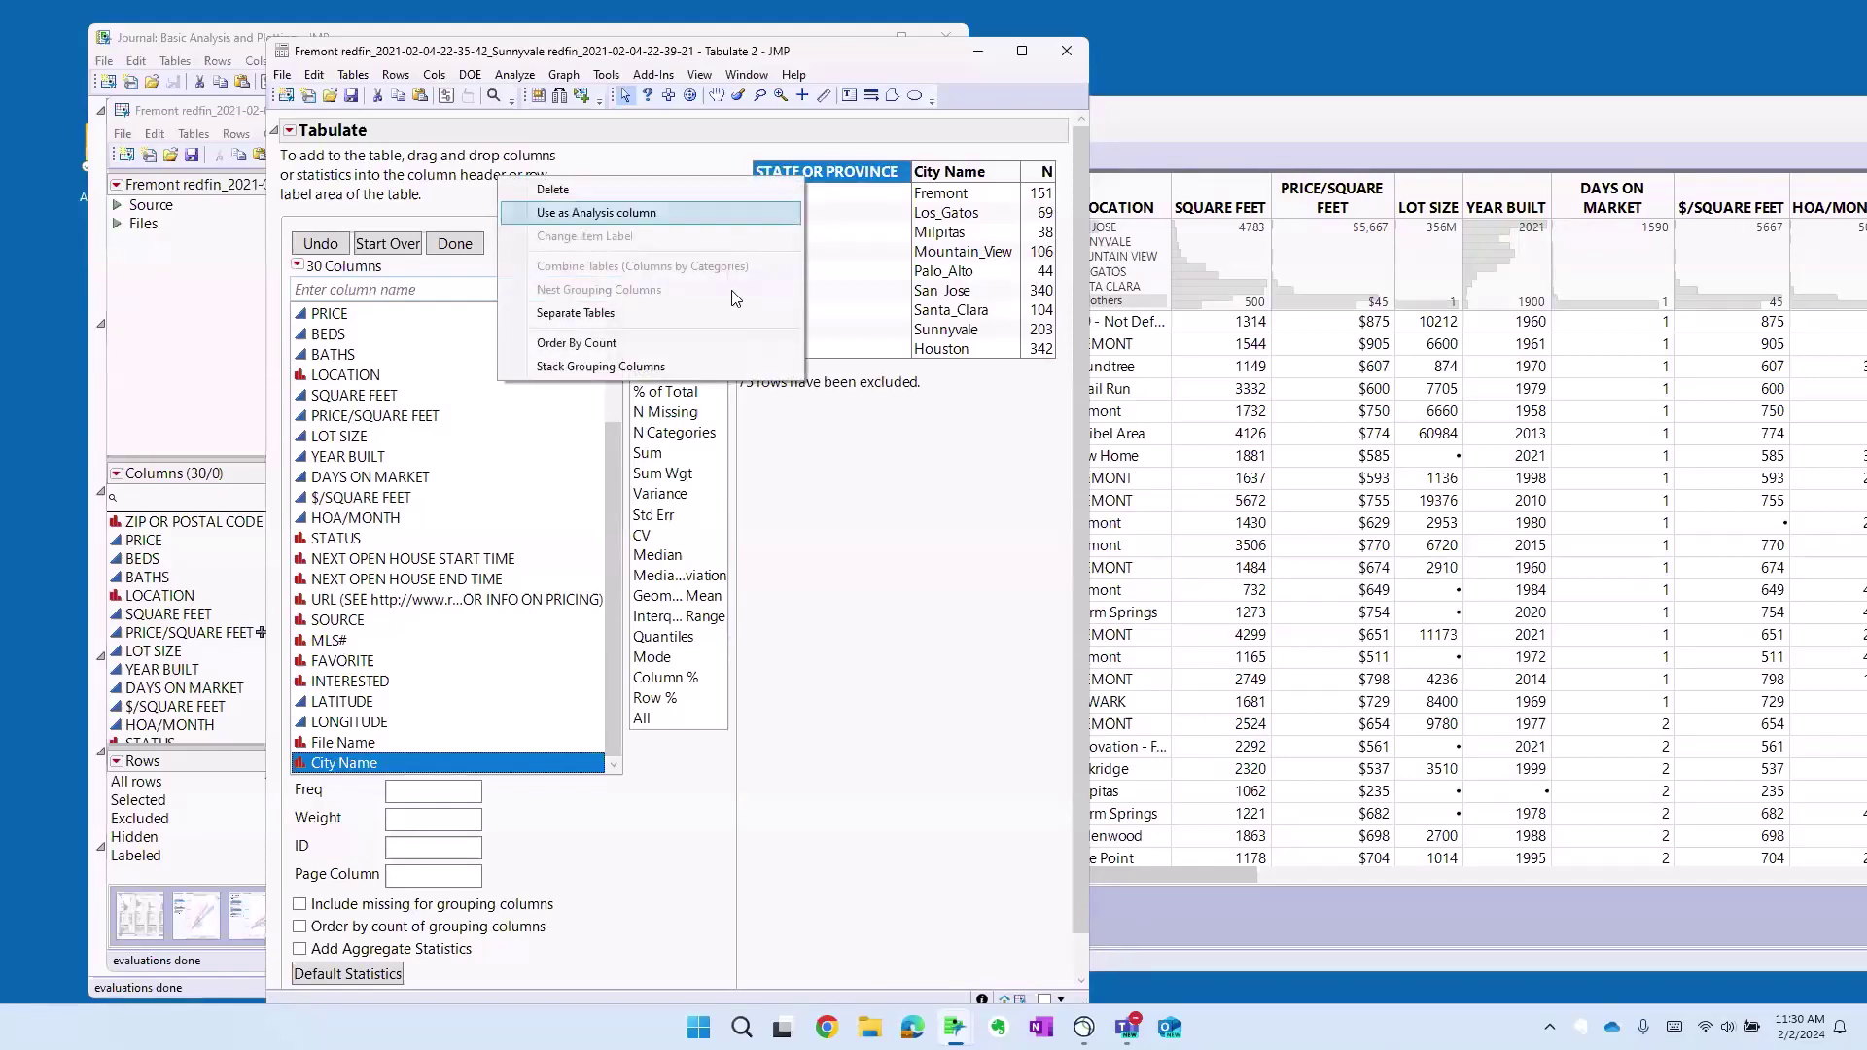
{"action": "left_click", "coordinate": [717, 367]}
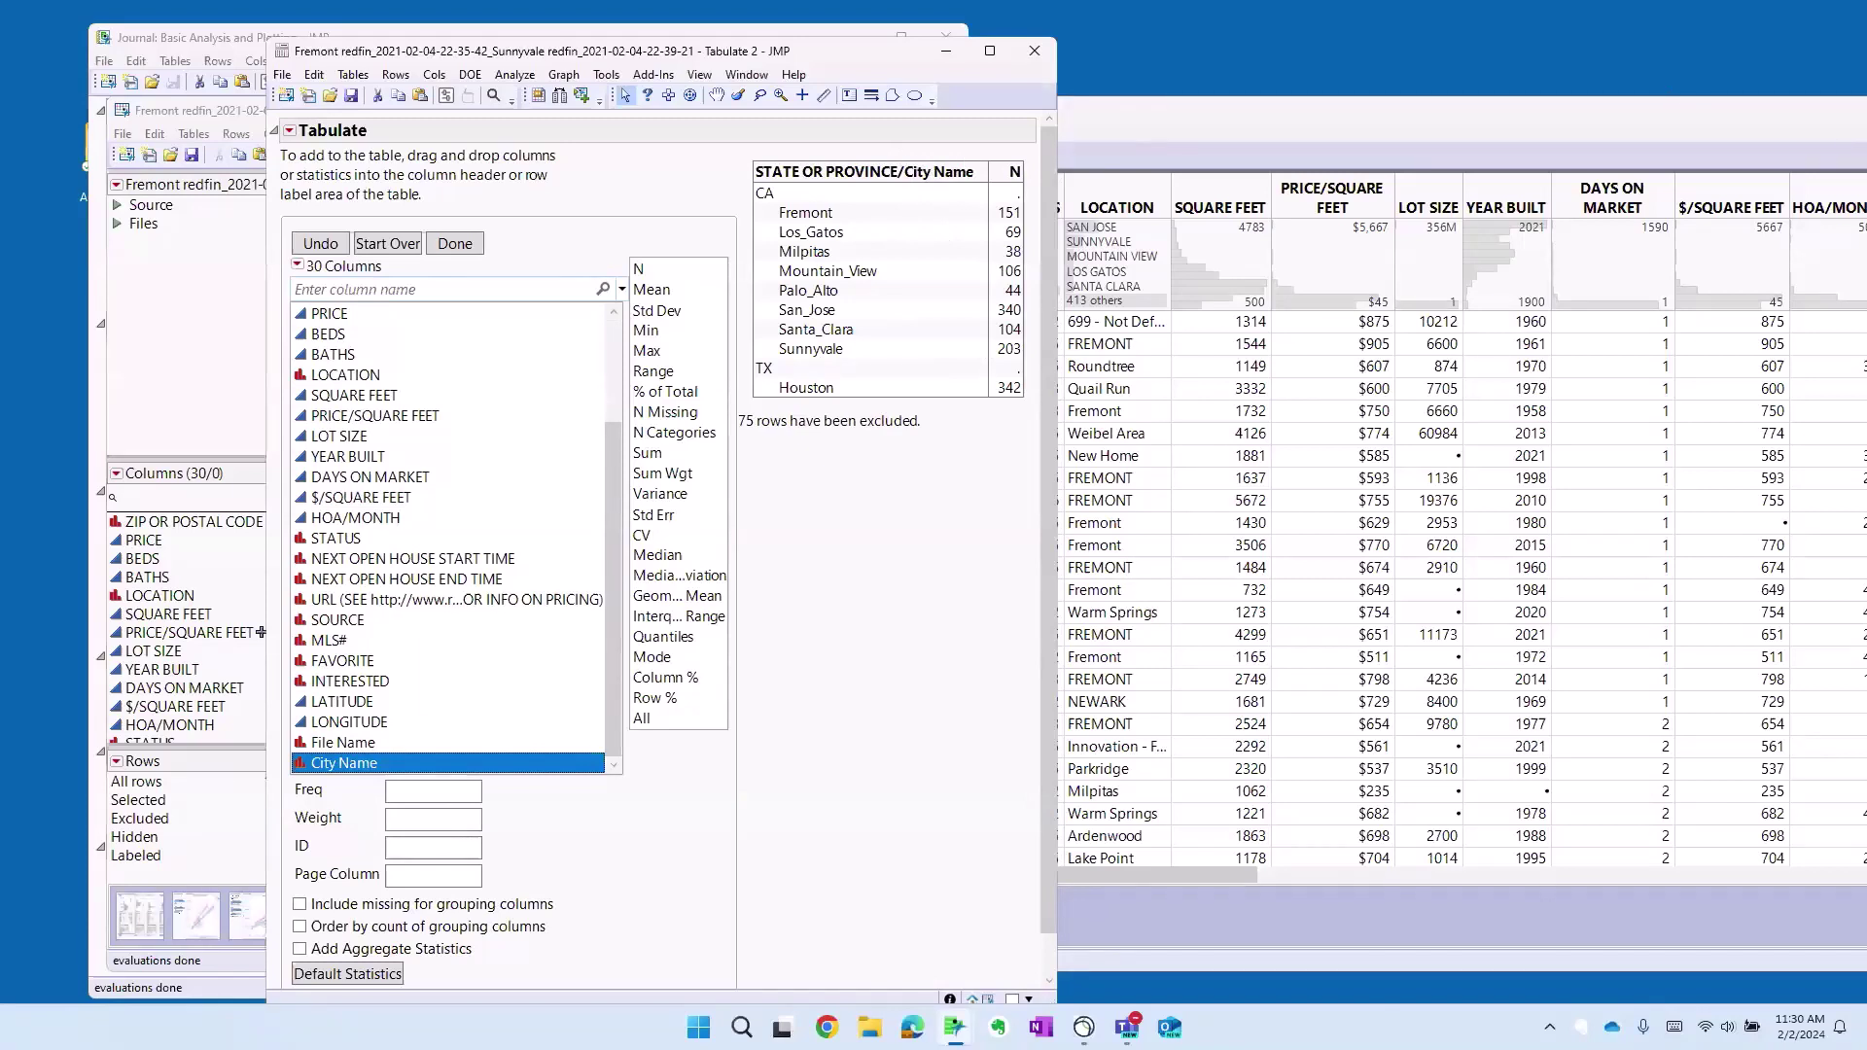
- Add PRICE/SQUARE FEET to the table, summarized by Median instead of Sum
{"action": "left_click", "coordinate": [346, 416]}
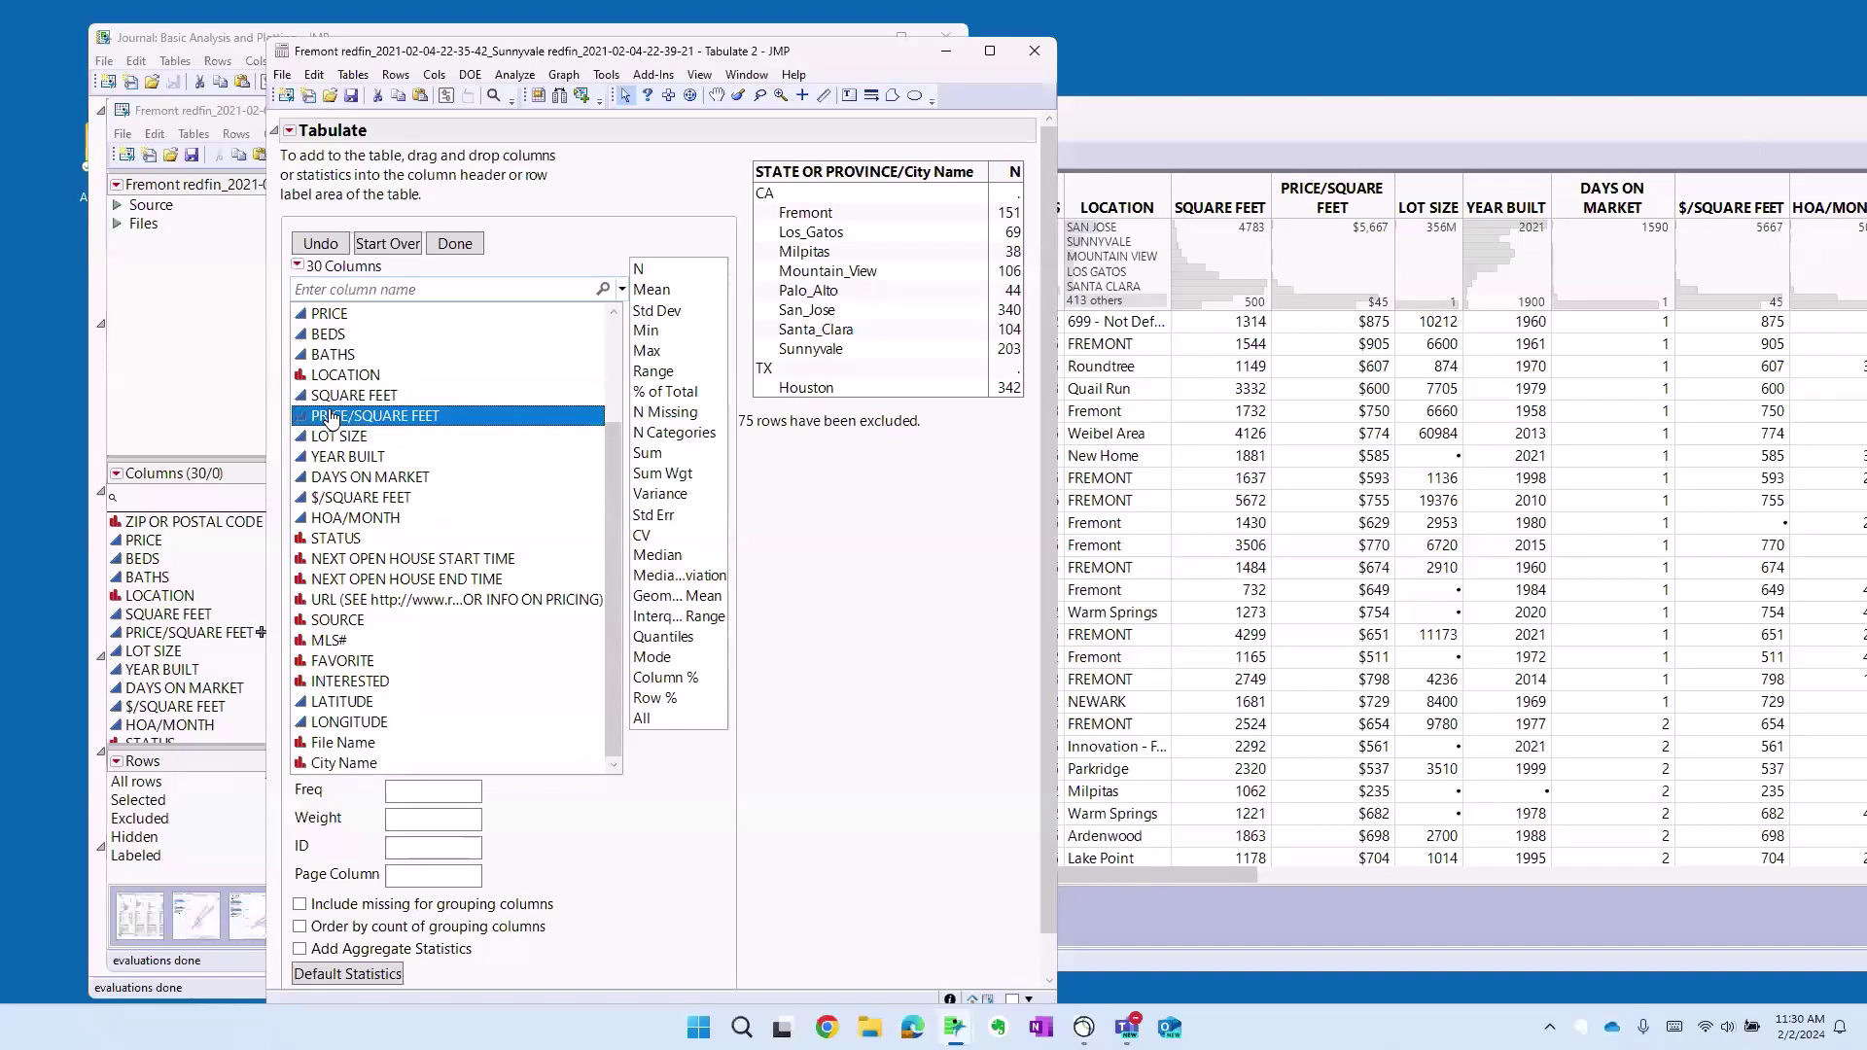
{"action": "left_click_drag", "start_coordinate": [345, 420], "coordinate": [1010, 179]}
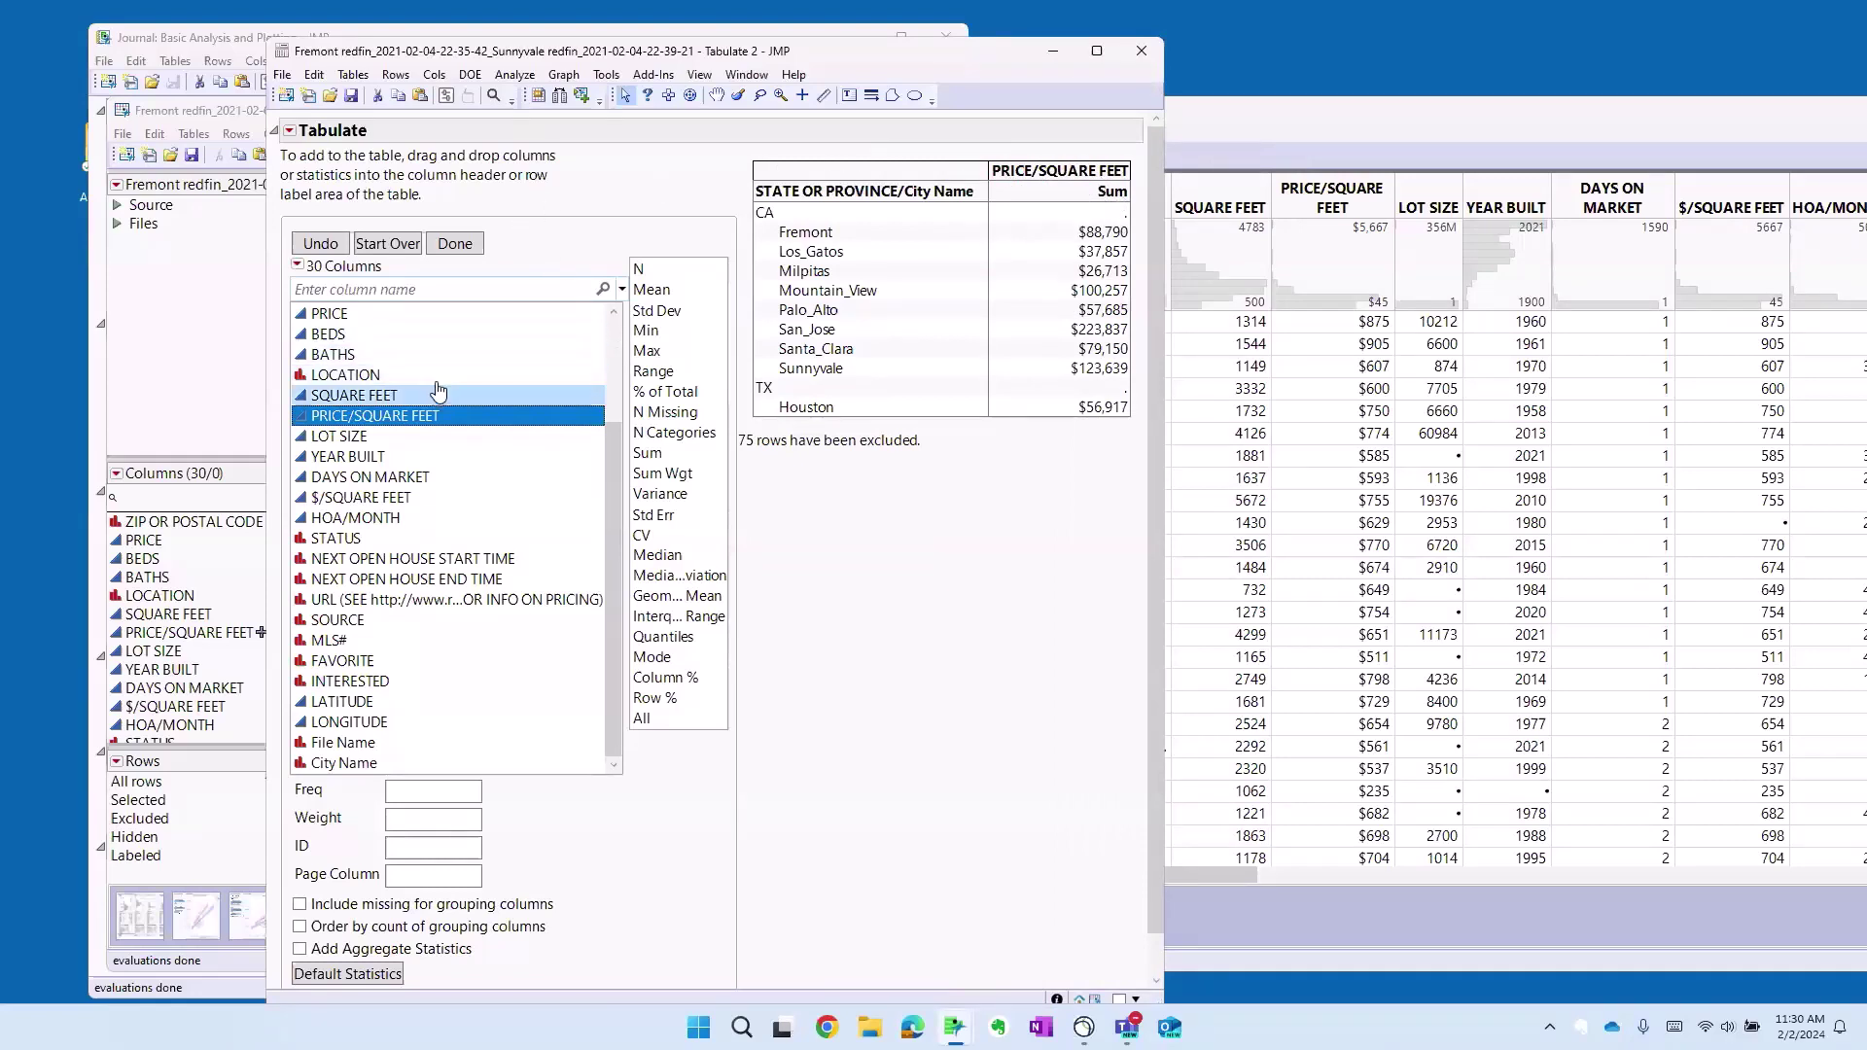
{"action": "left_click", "coordinate": [665, 559]}
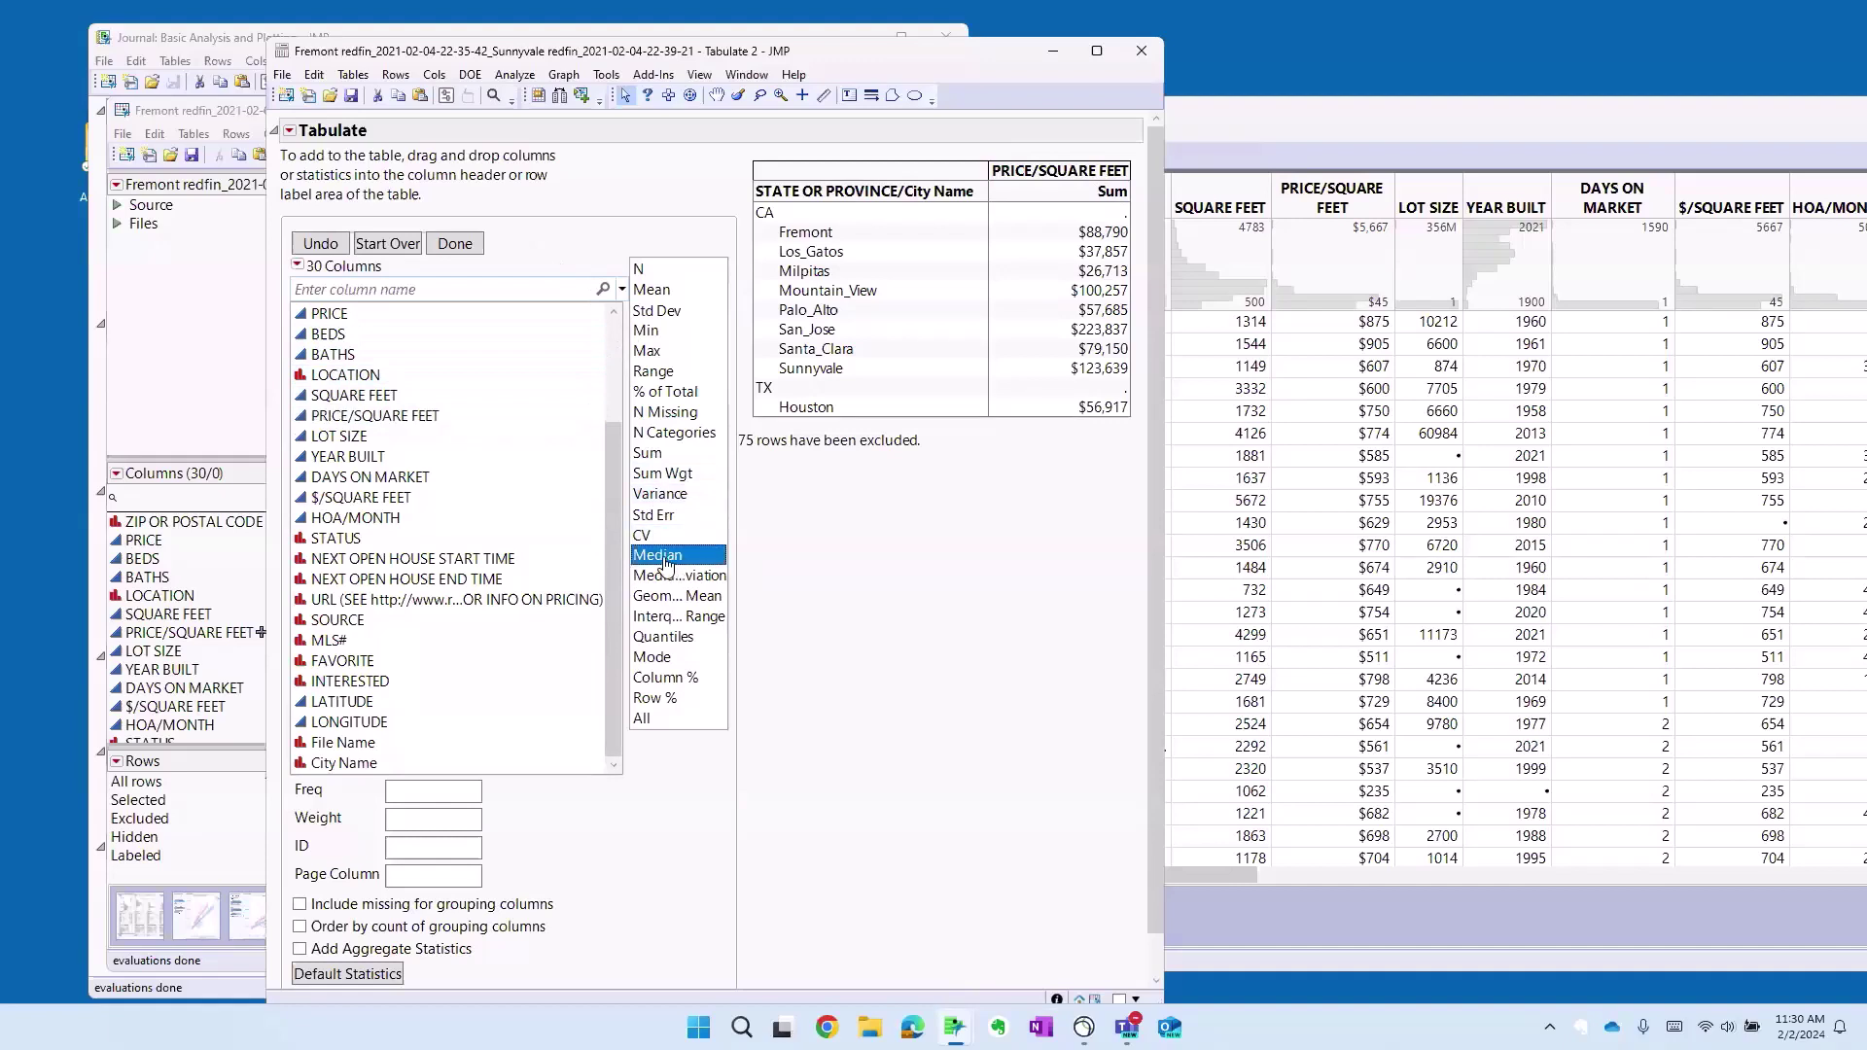
{"action": "left_click_drag", "start_coordinate": [665, 562], "coordinate": [1046, 202]}
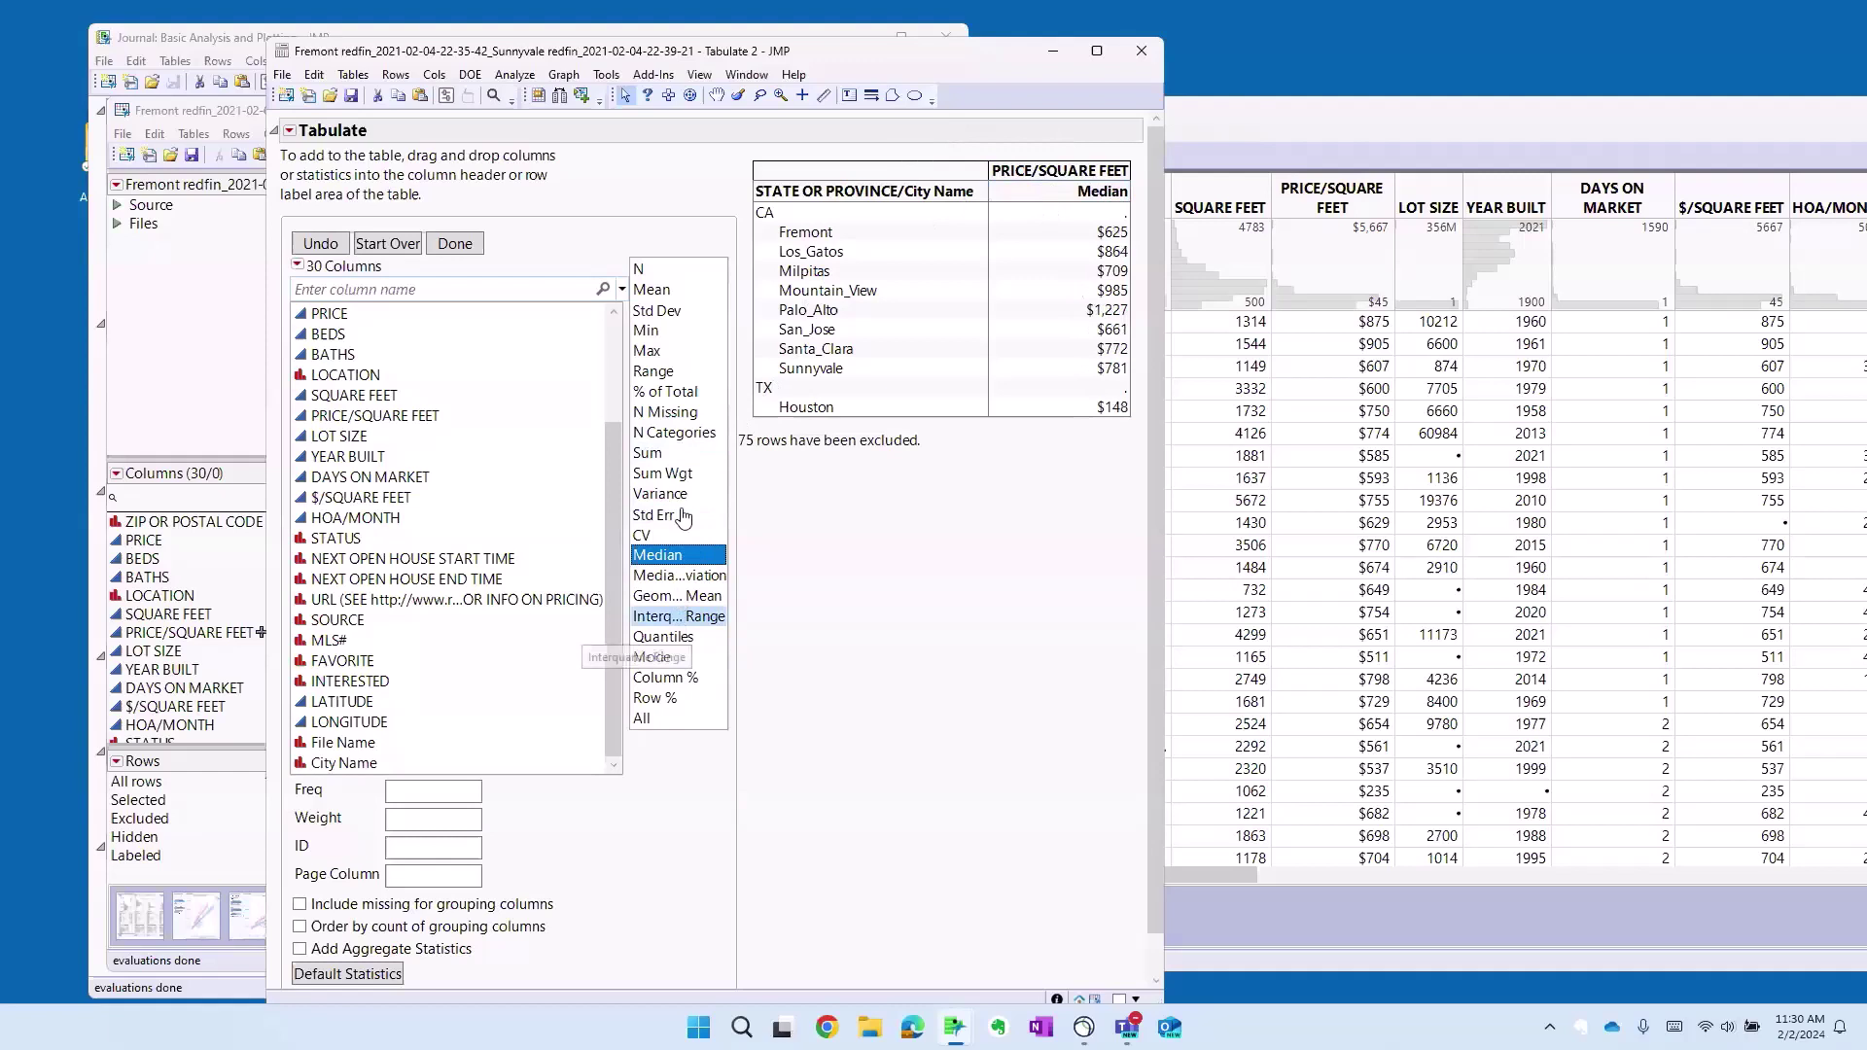
- Add Min and Max beside the median, plus the count N column
{"action": "left_click", "coordinate": [646, 331]}
{"action": "left_click", "coordinate": [689, 352], "text": "shift"}
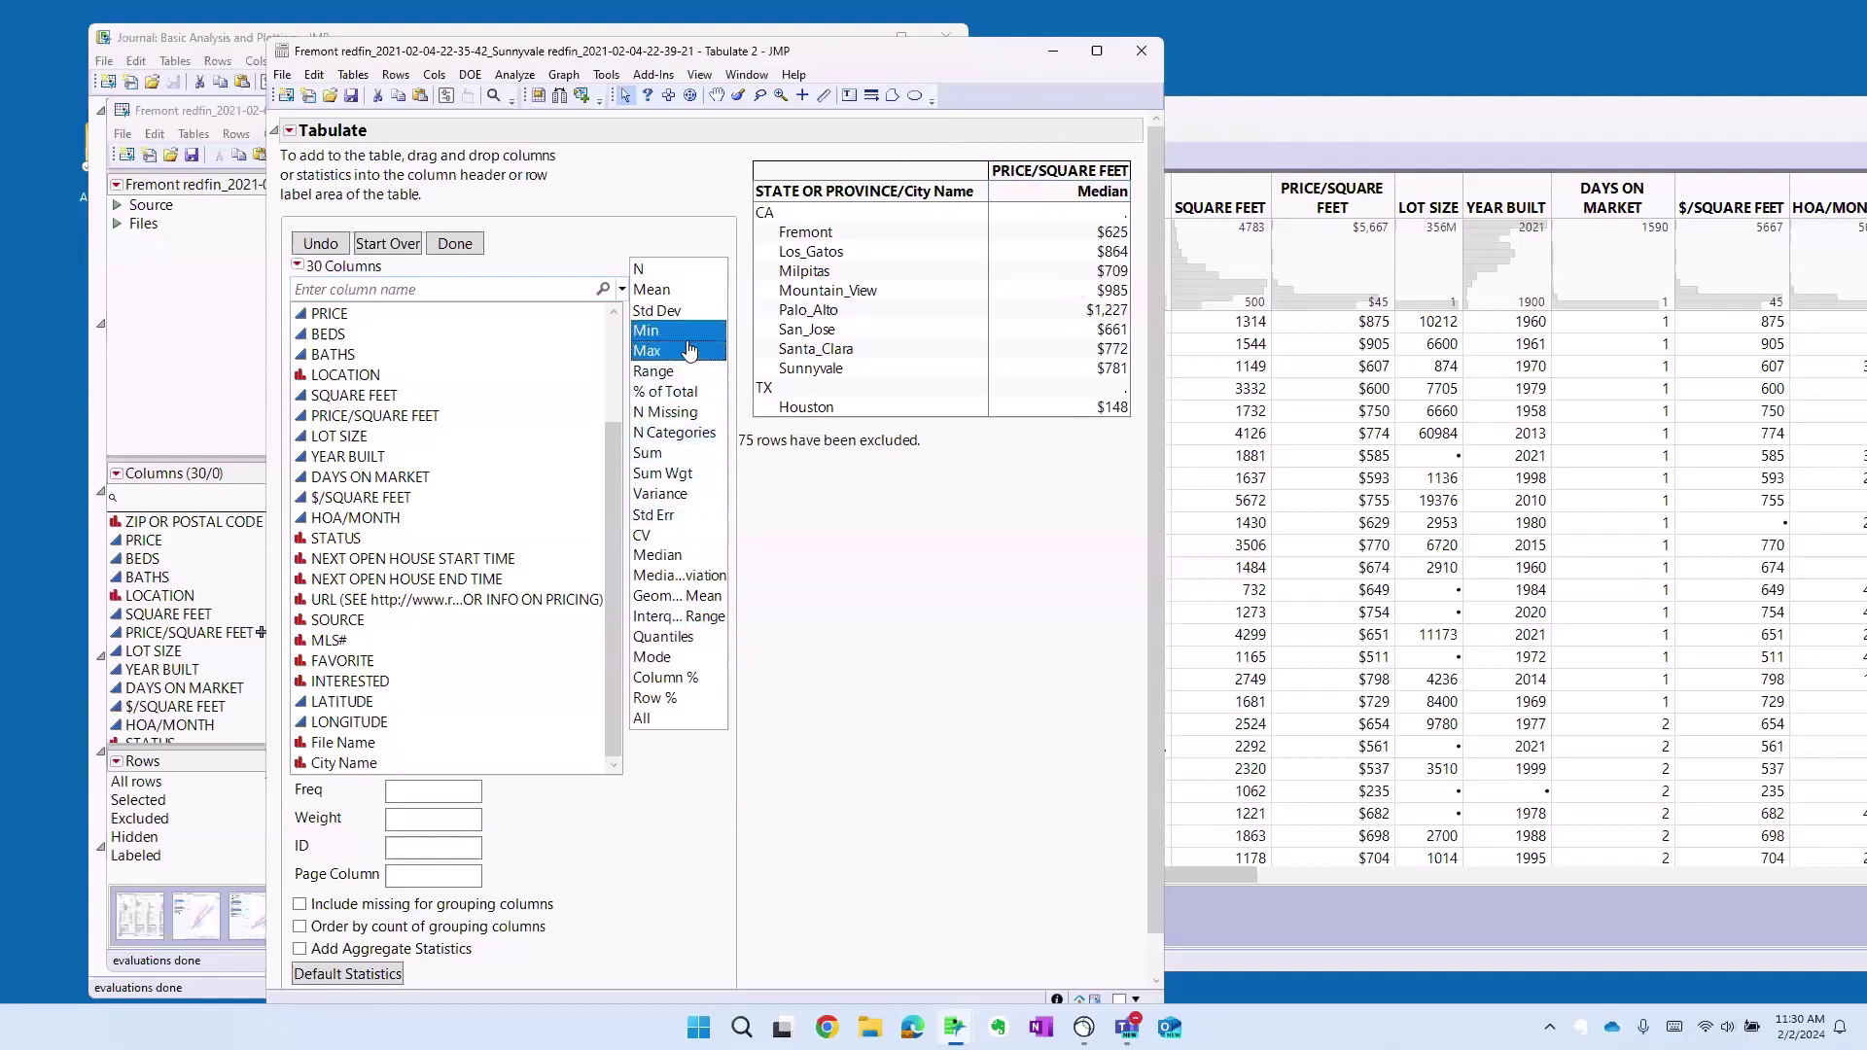
{"action": "left_click_drag", "start_coordinate": [690, 352], "coordinate": [1137, 197]}
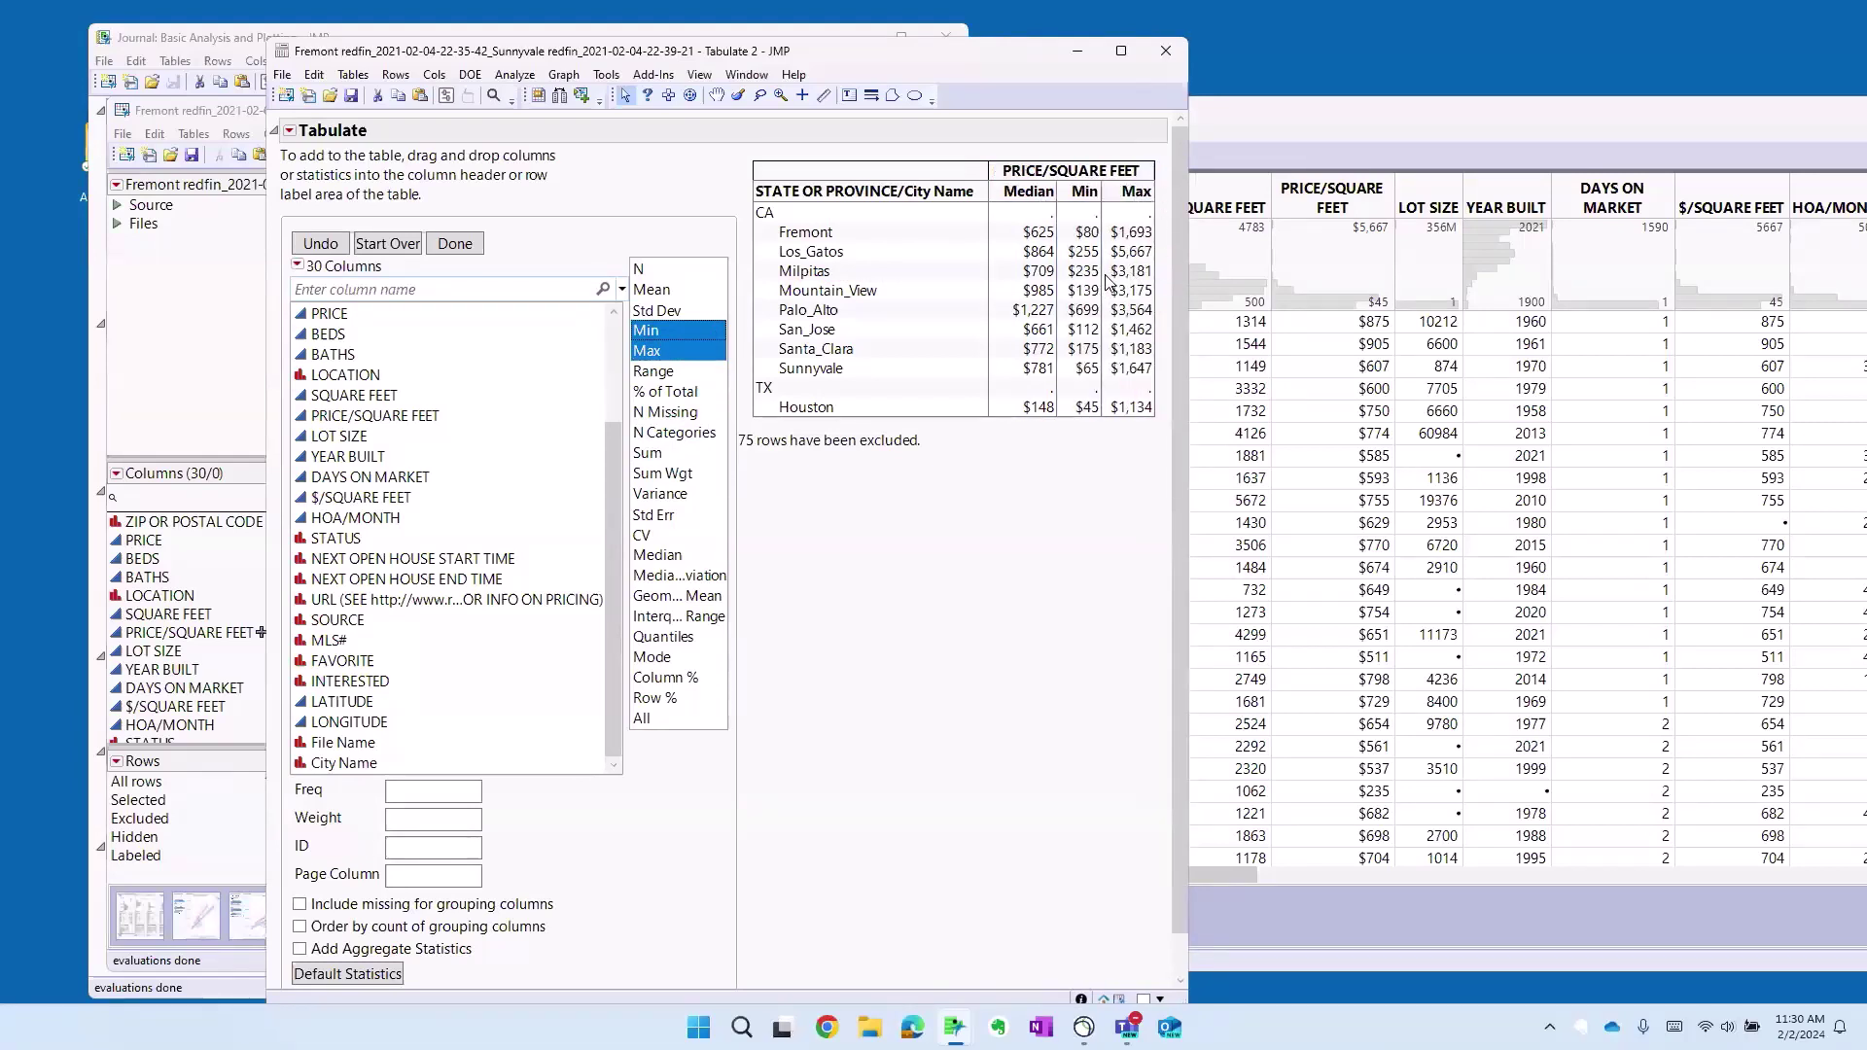
{"action": "left_click", "coordinate": [661, 269]}
{"action": "left_click_drag", "start_coordinate": [661, 269], "coordinate": [1161, 176]}
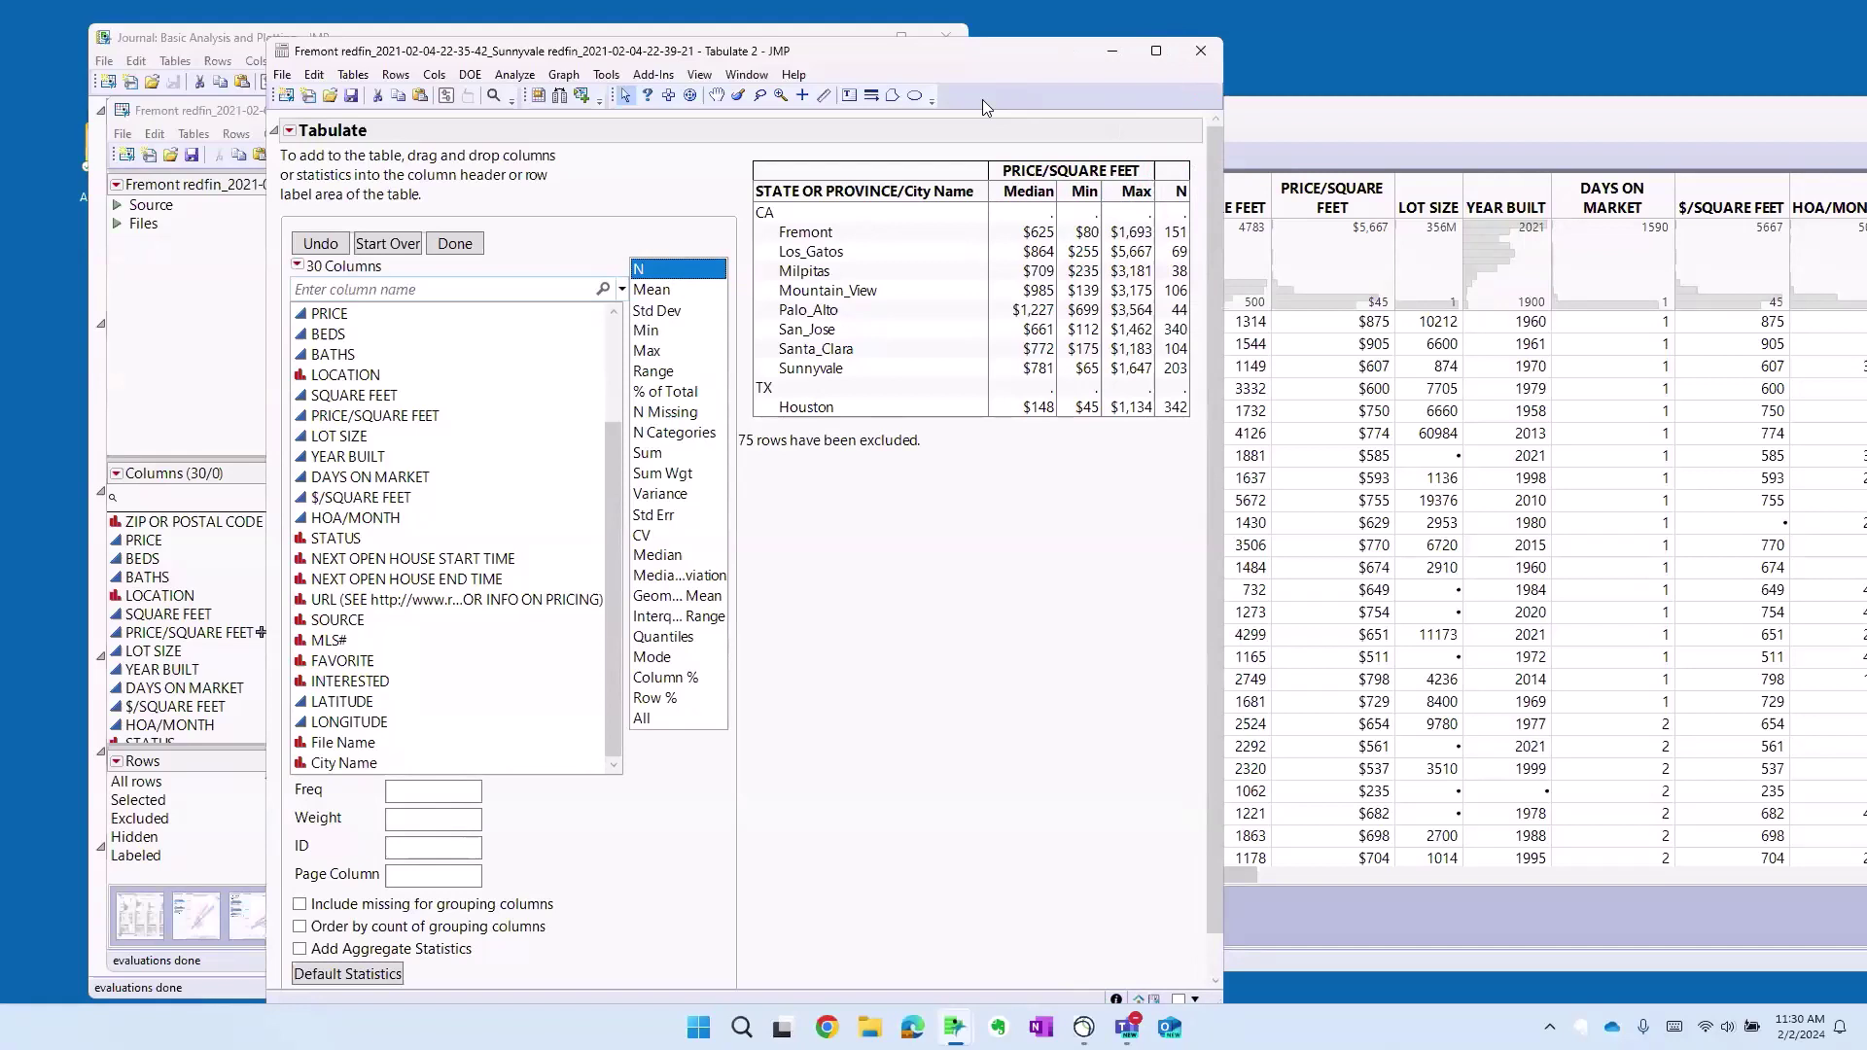
- Add BEDS, BATHS and SQUARE FEET to the table, summarized by Median per city
{"action": "left_click", "coordinate": [356, 336]}
{"action": "left_click", "coordinate": [360, 356], "text": "shift"}
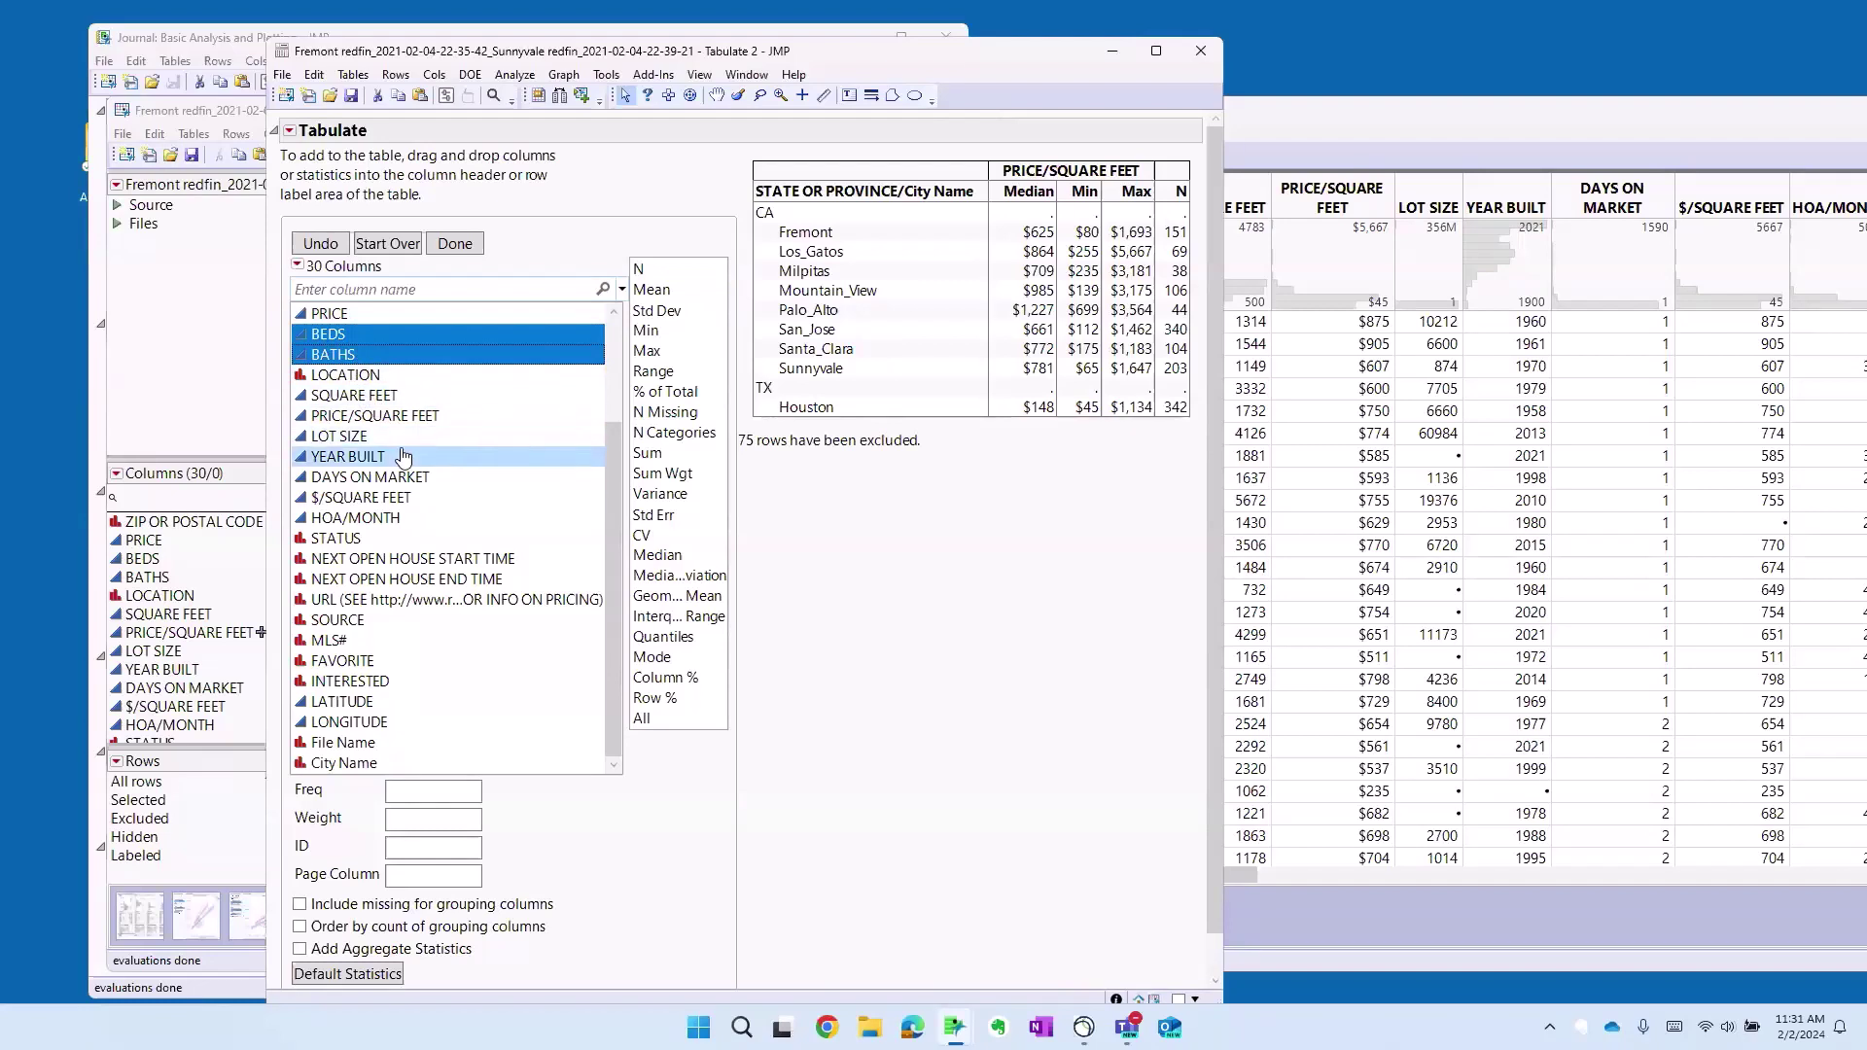
{"action": "left_click", "coordinate": [423, 397], "text": "ctrl"}
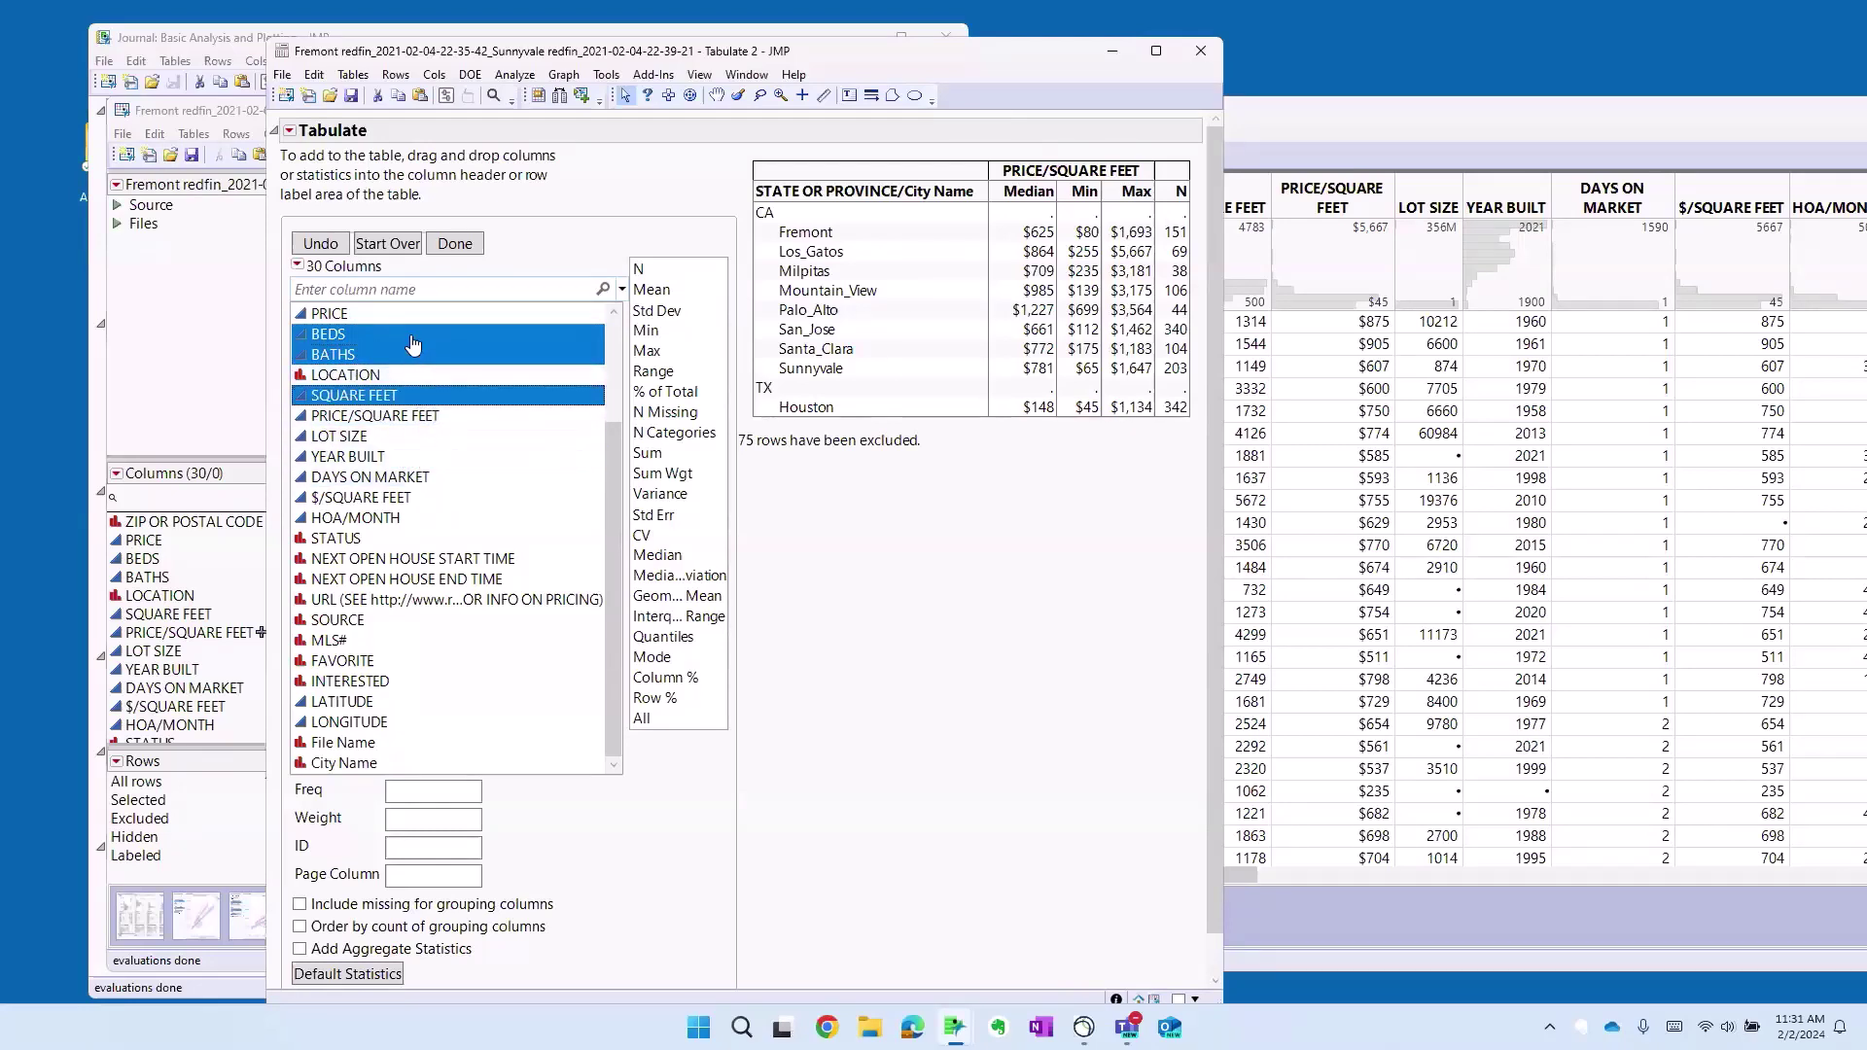
{"action": "left_click_drag", "start_coordinate": [413, 341], "coordinate": [1203, 224]}
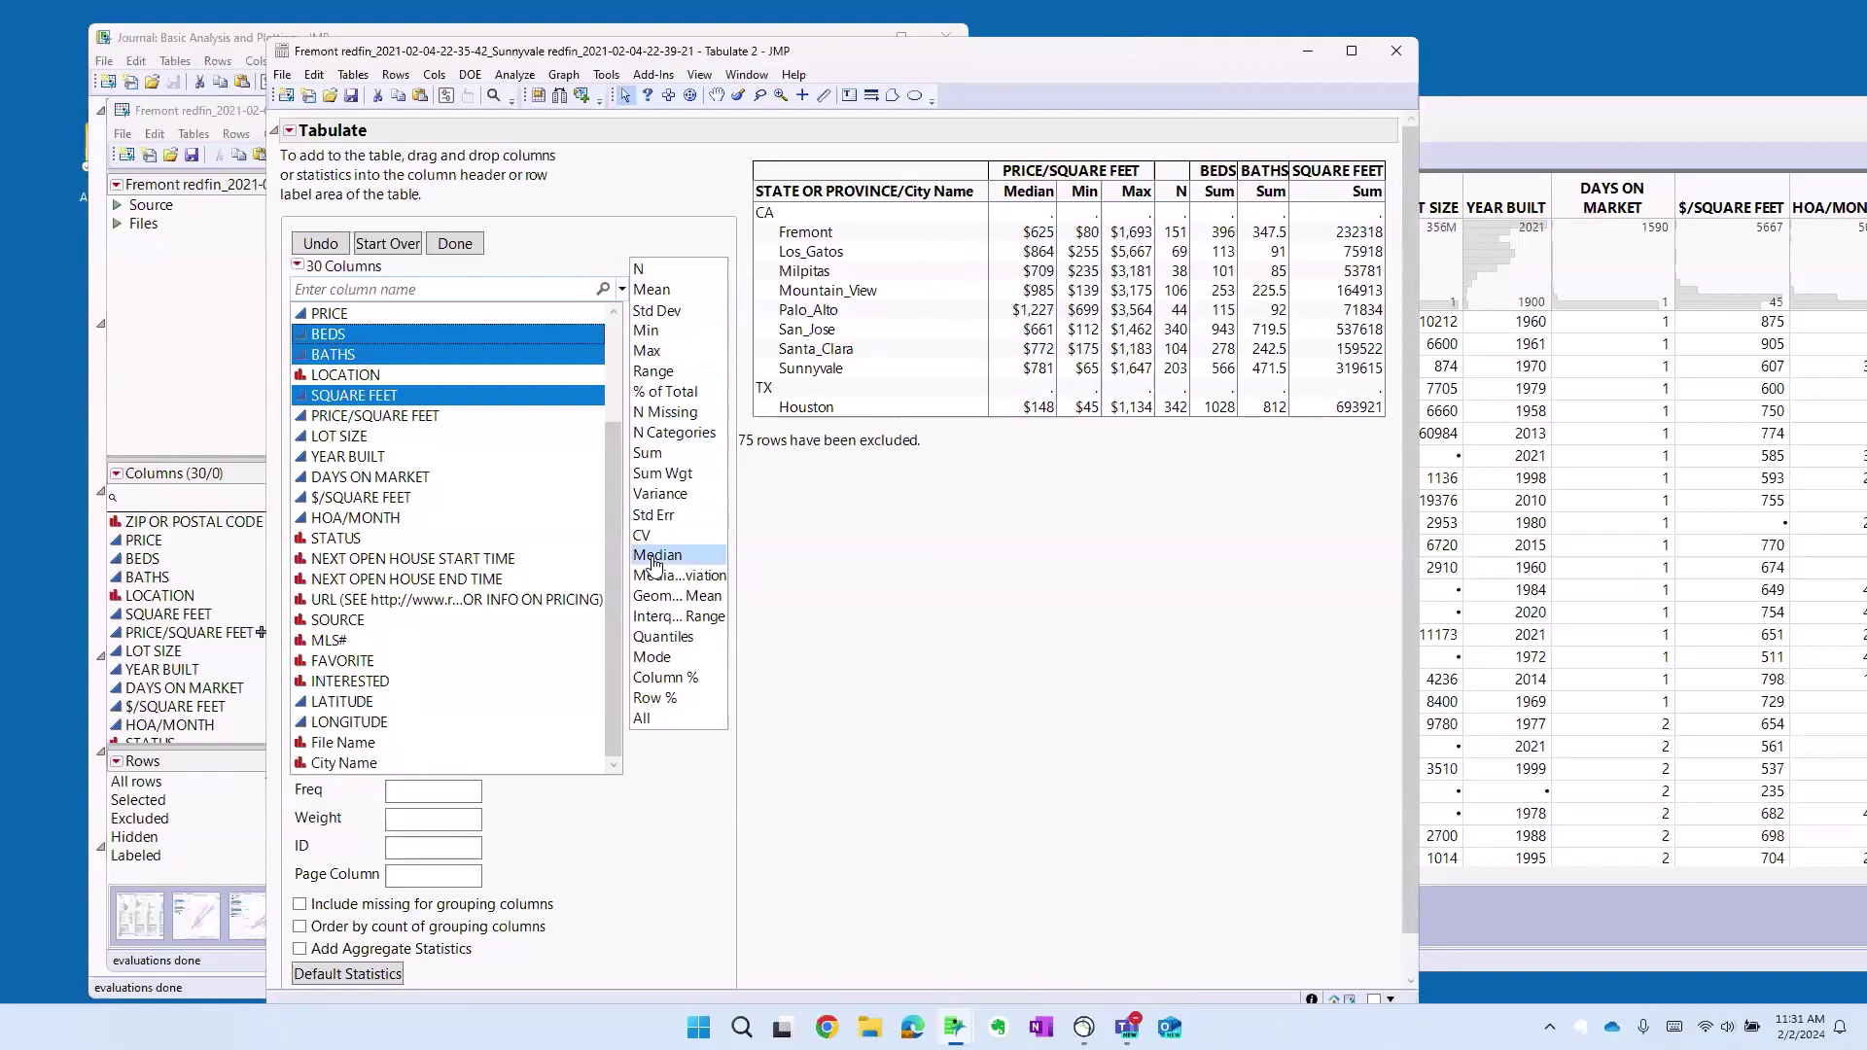
{"action": "left_click_drag", "start_coordinate": [653, 571], "coordinate": [1223, 198]}
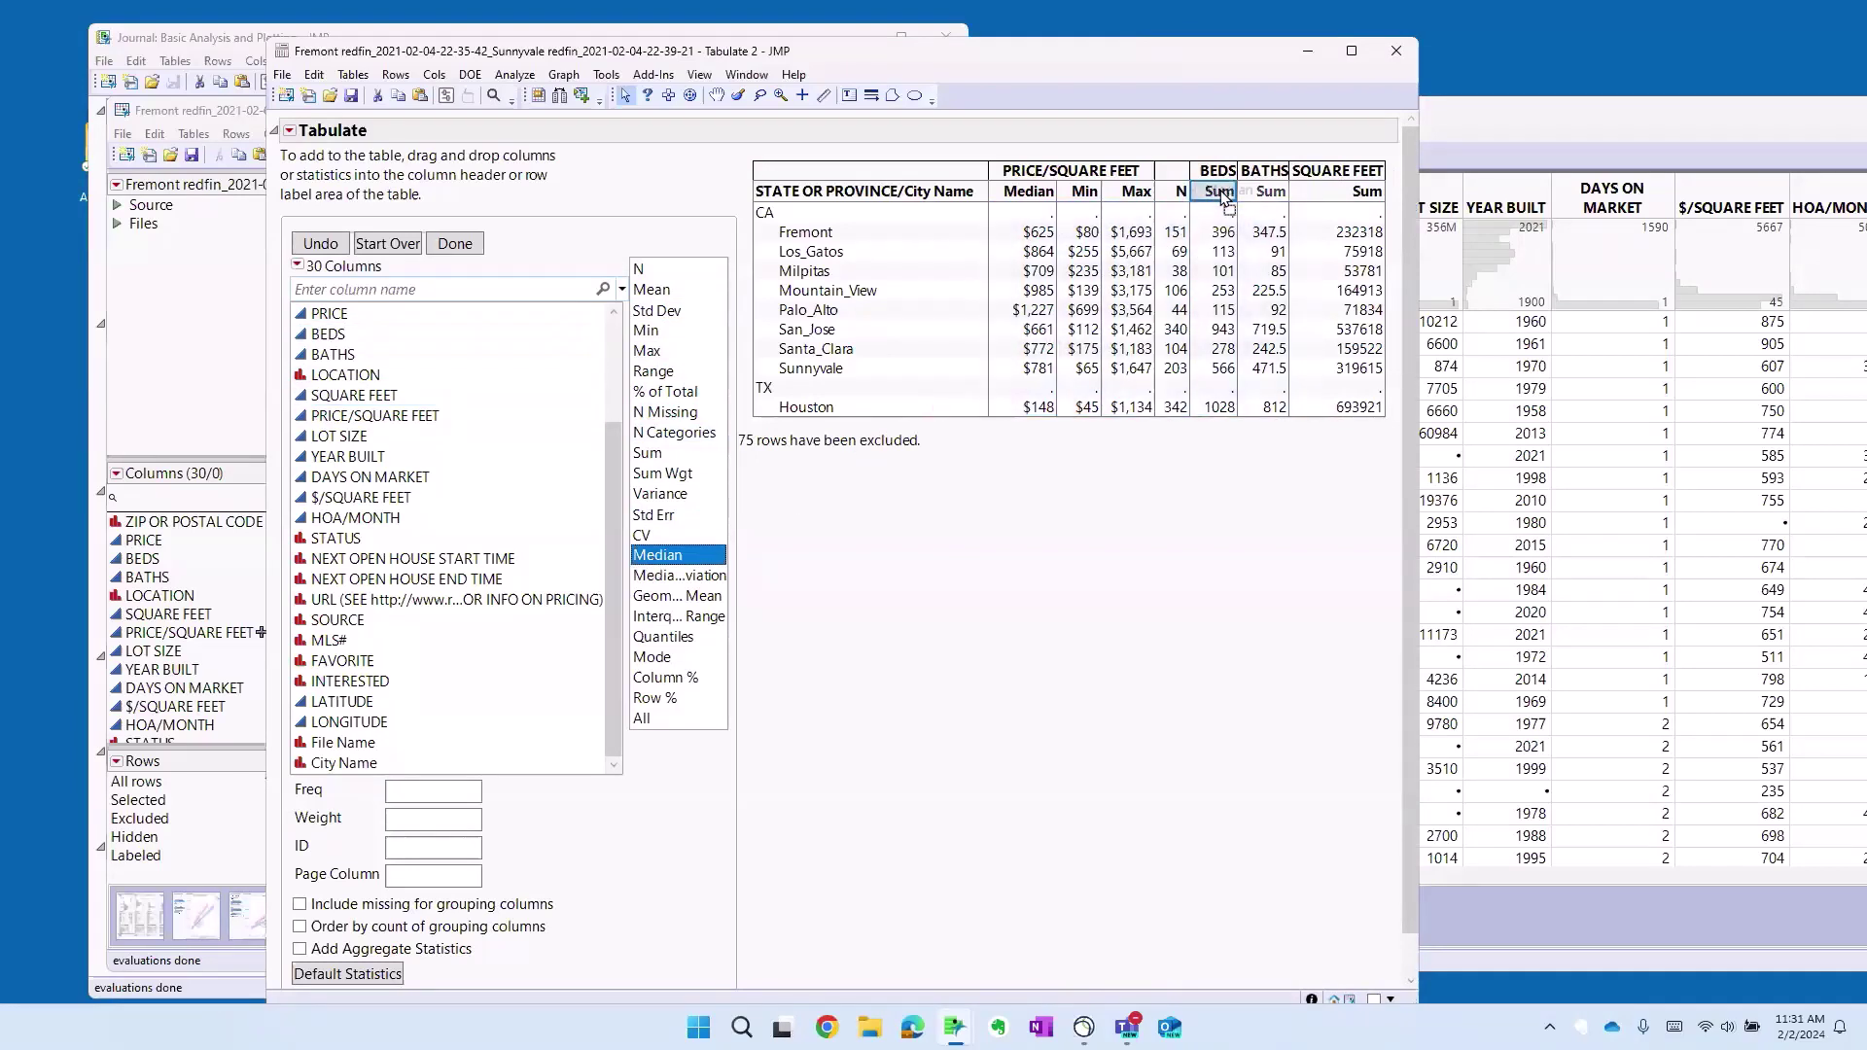
- Select the PRICE/SQUARE FEET Median, Min and Max headings and pack them into one column
{"action": "left_click", "coordinate": [1033, 200]}
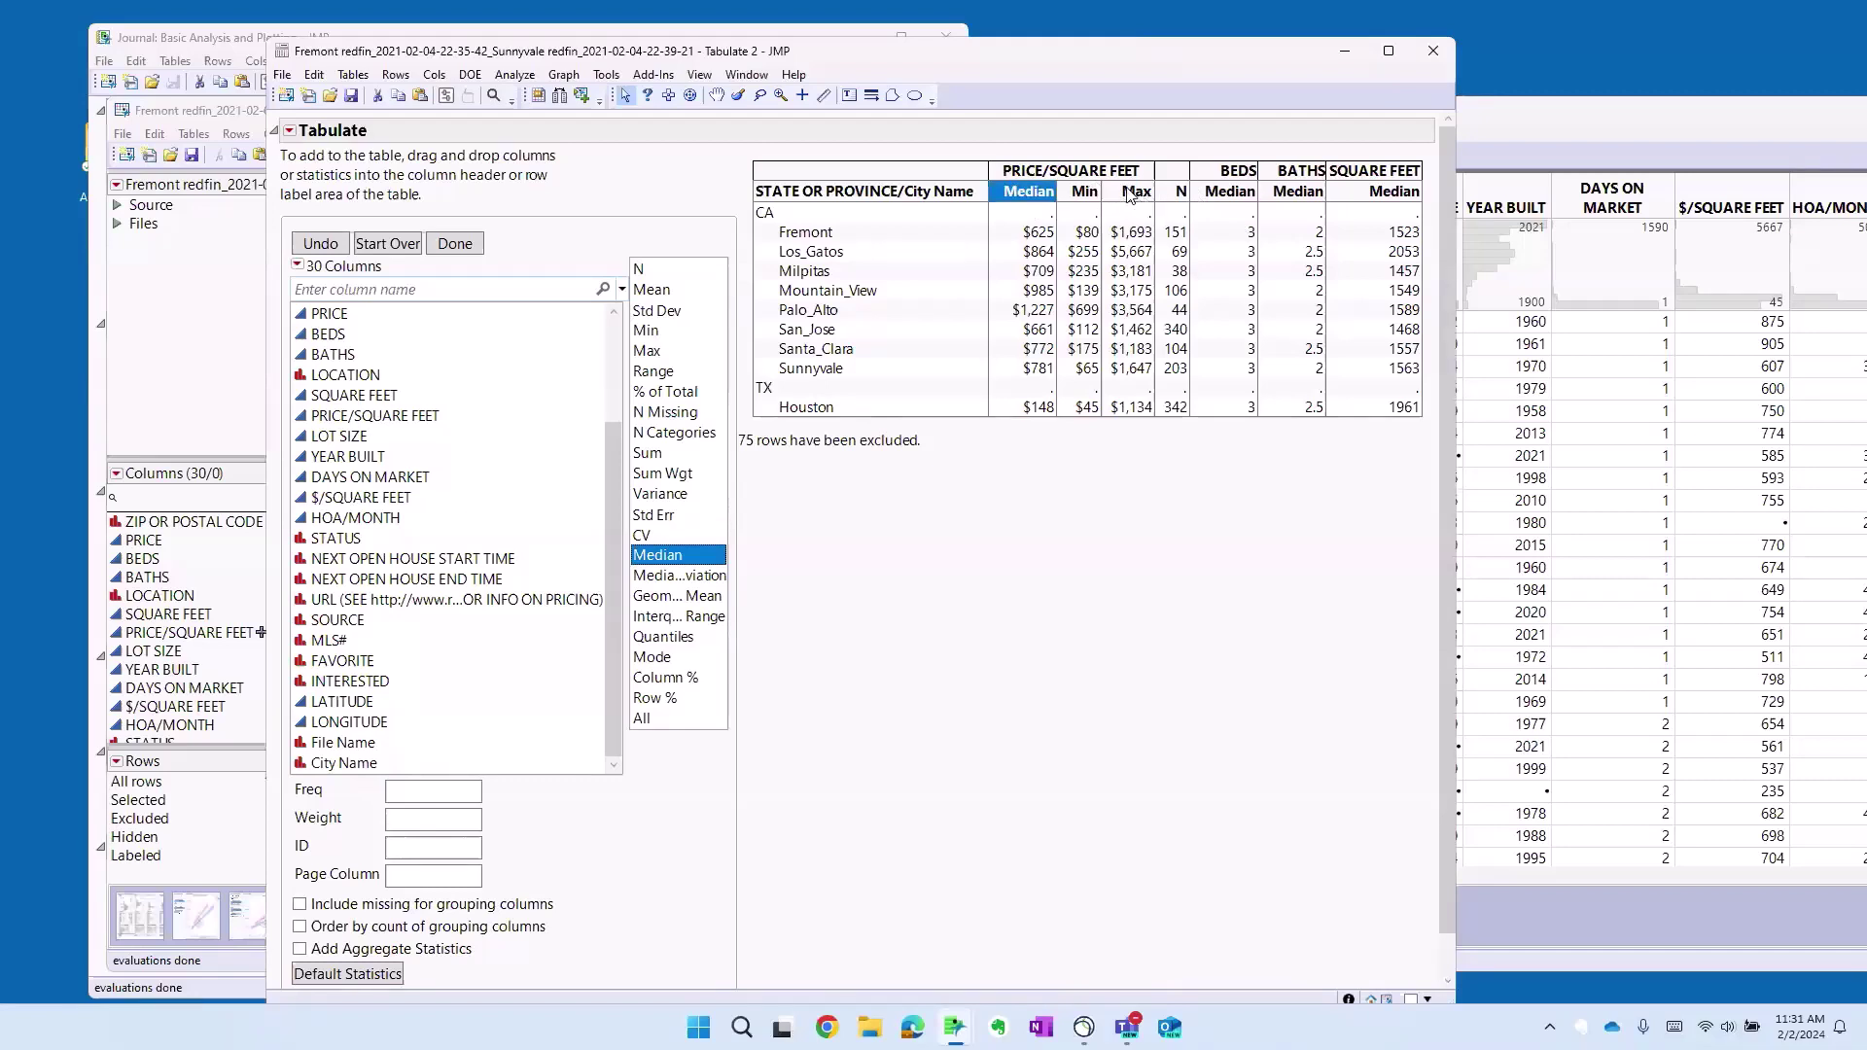
{"action": "left_click", "coordinate": [1131, 195], "text": "shift"}
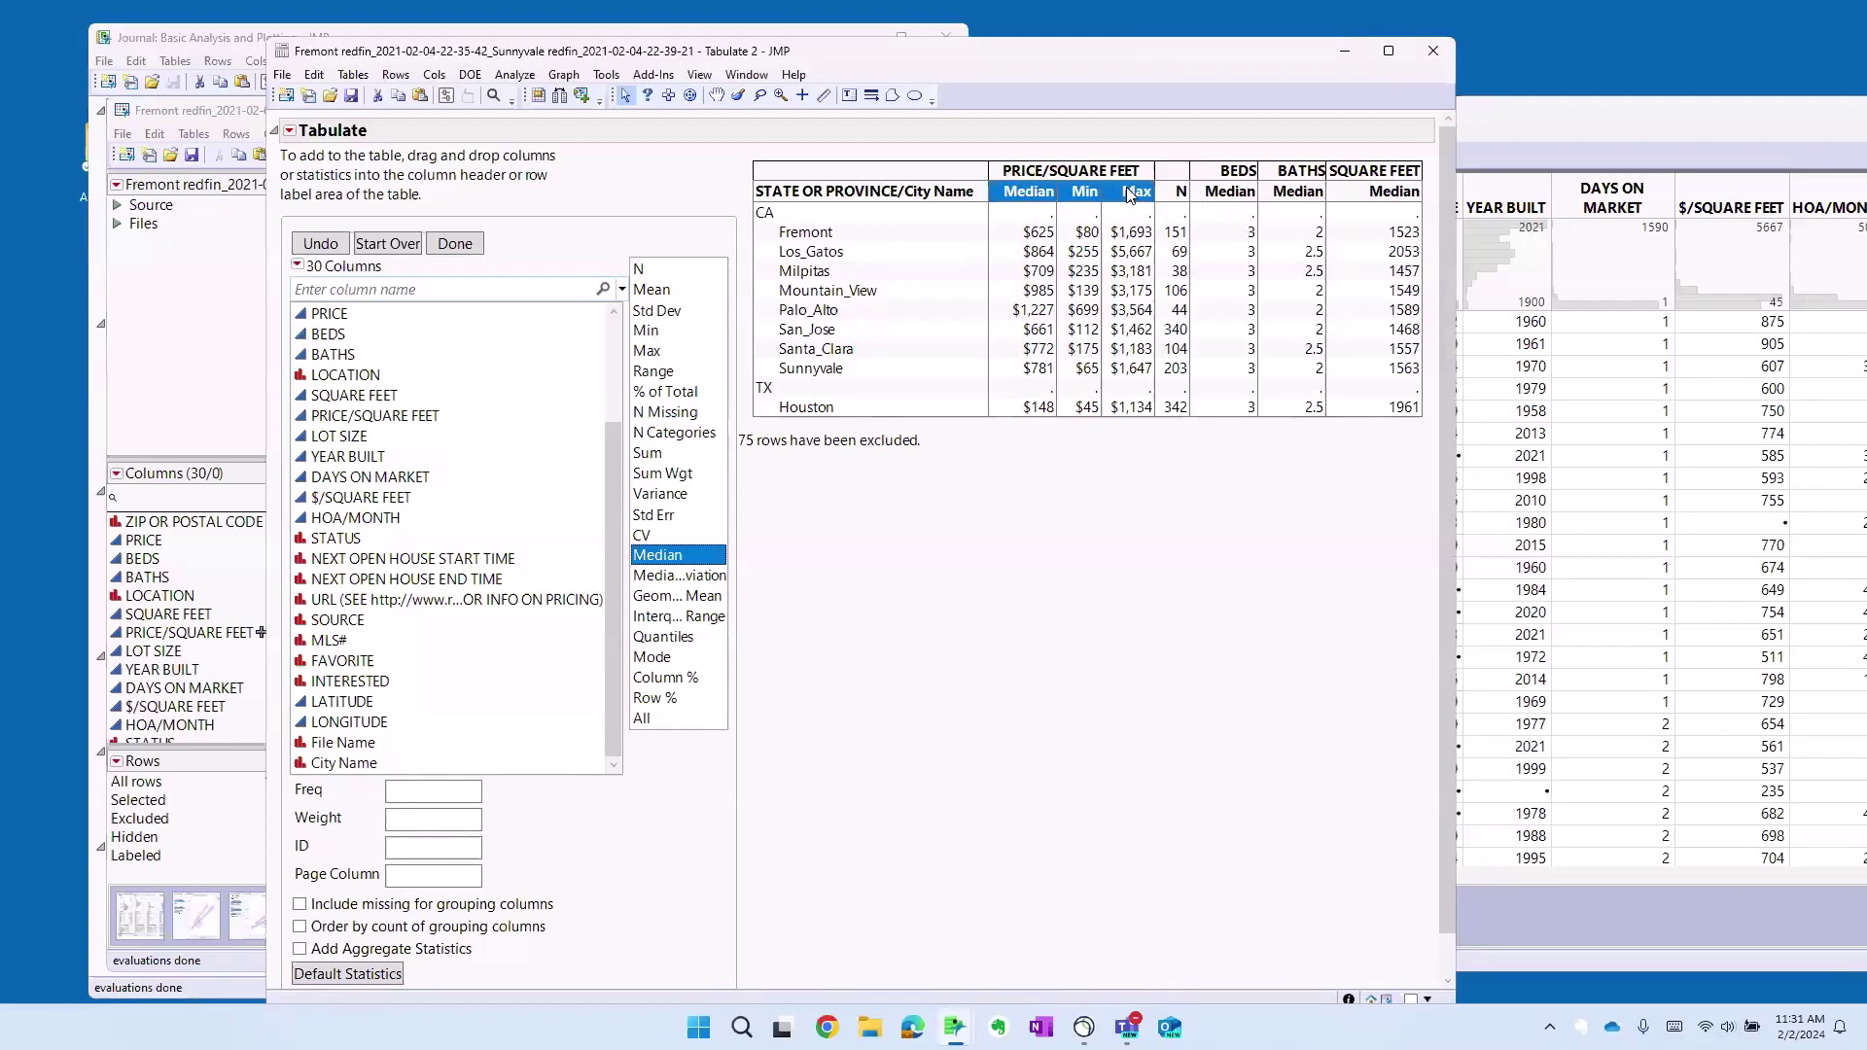
{"action": "right_click", "coordinate": [1018, 200]}
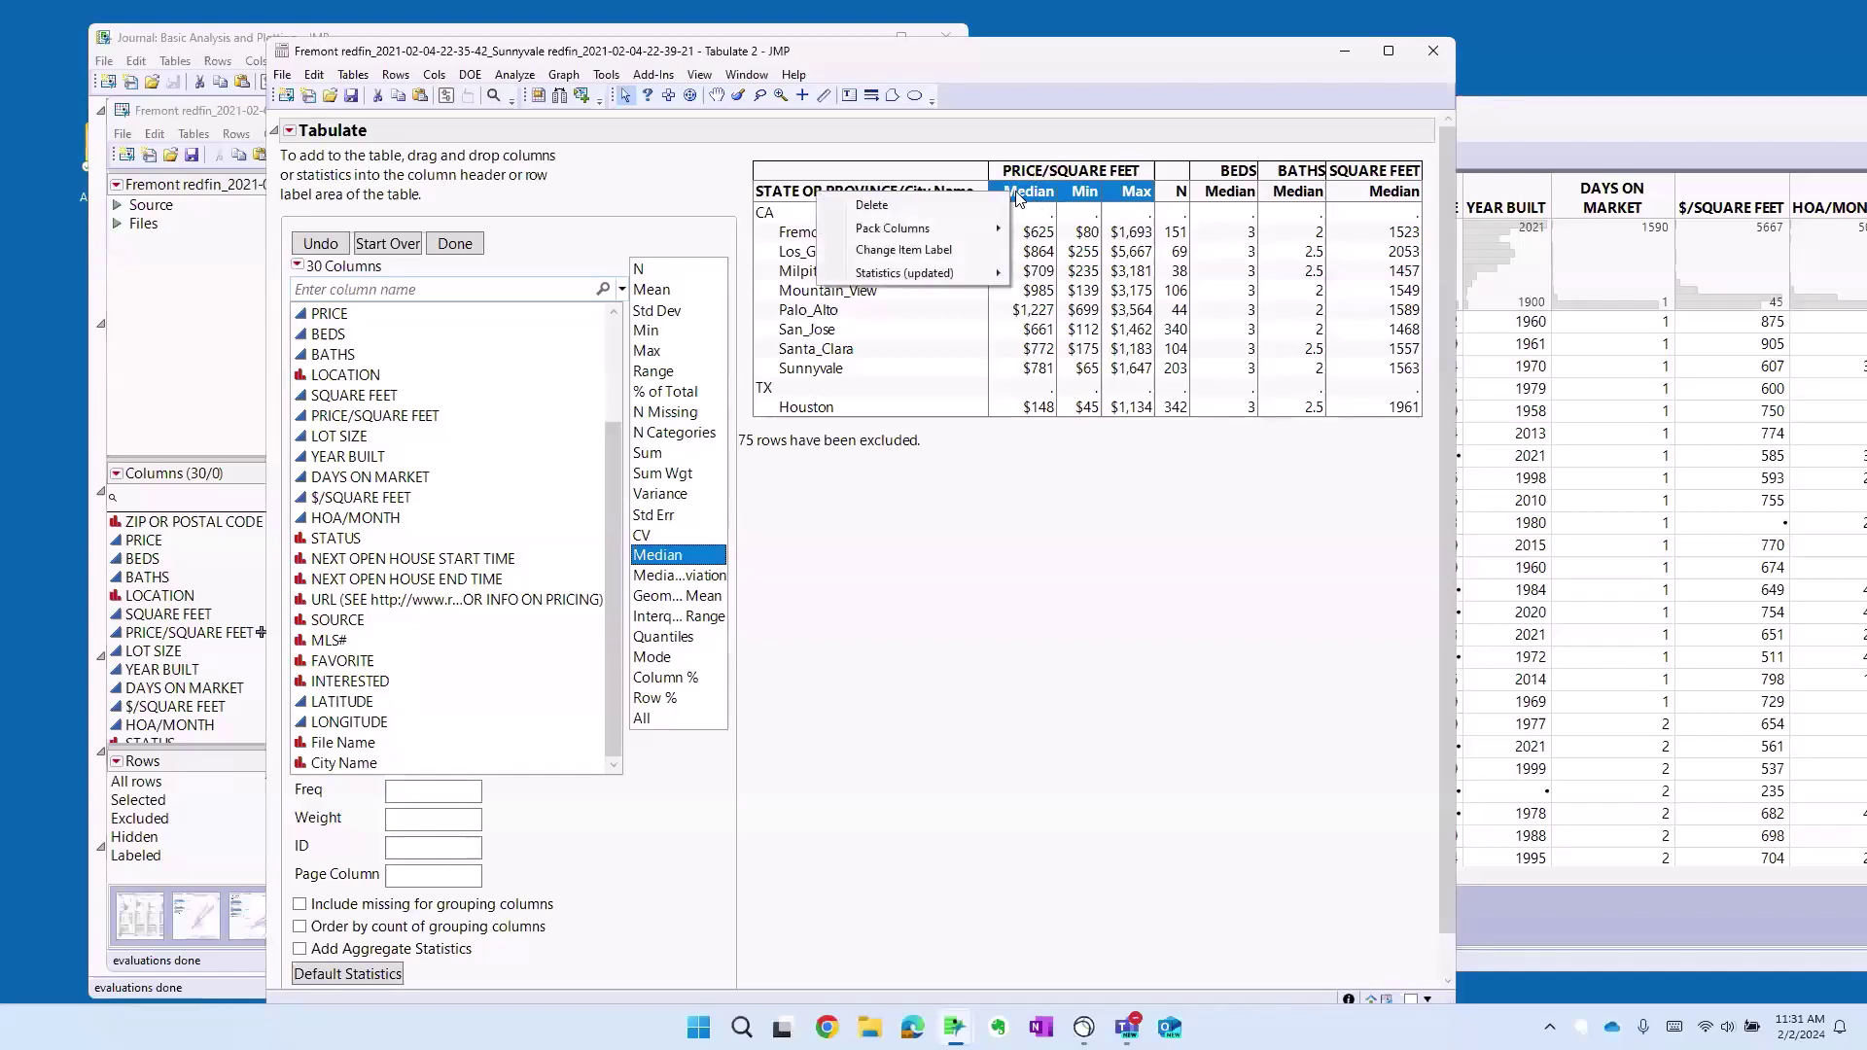
{"action": "mouse_move", "coordinate": [933, 229]}
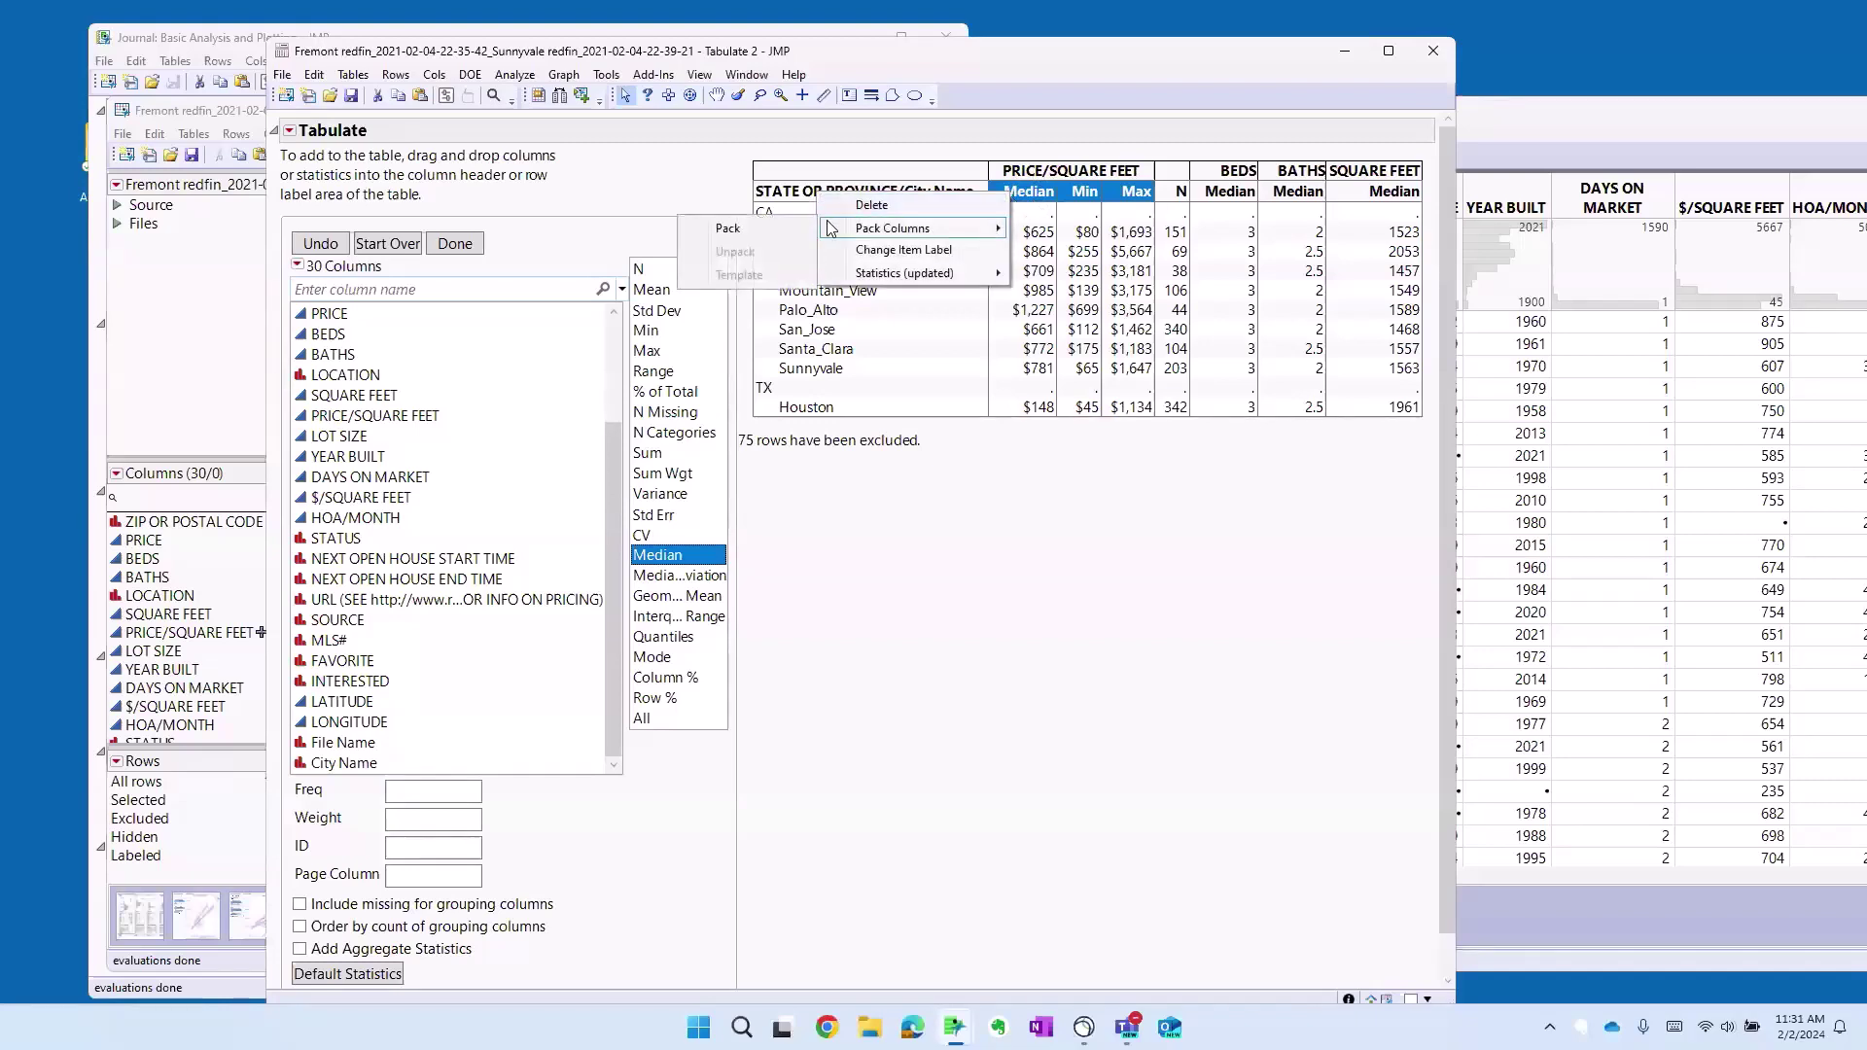
{"action": "left_click", "coordinate": [805, 229]}
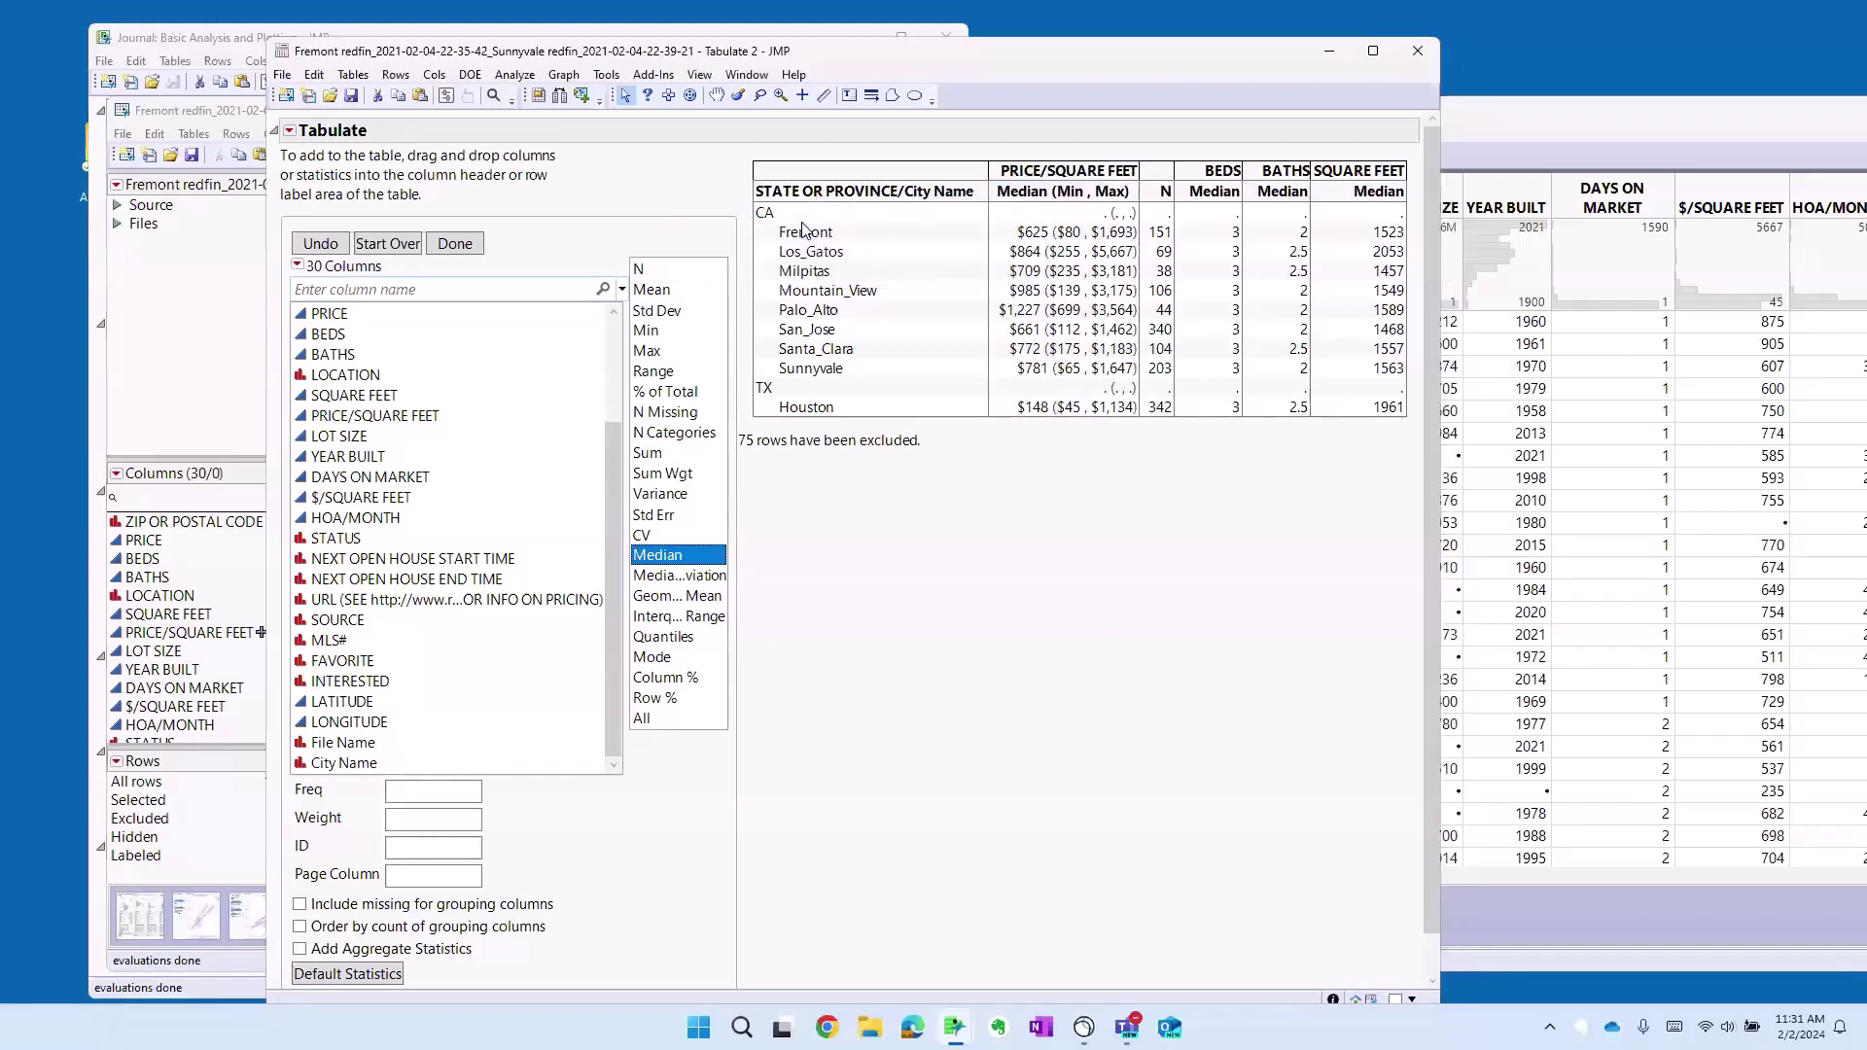
{"action": "right_click", "coordinate": [1077, 200]}
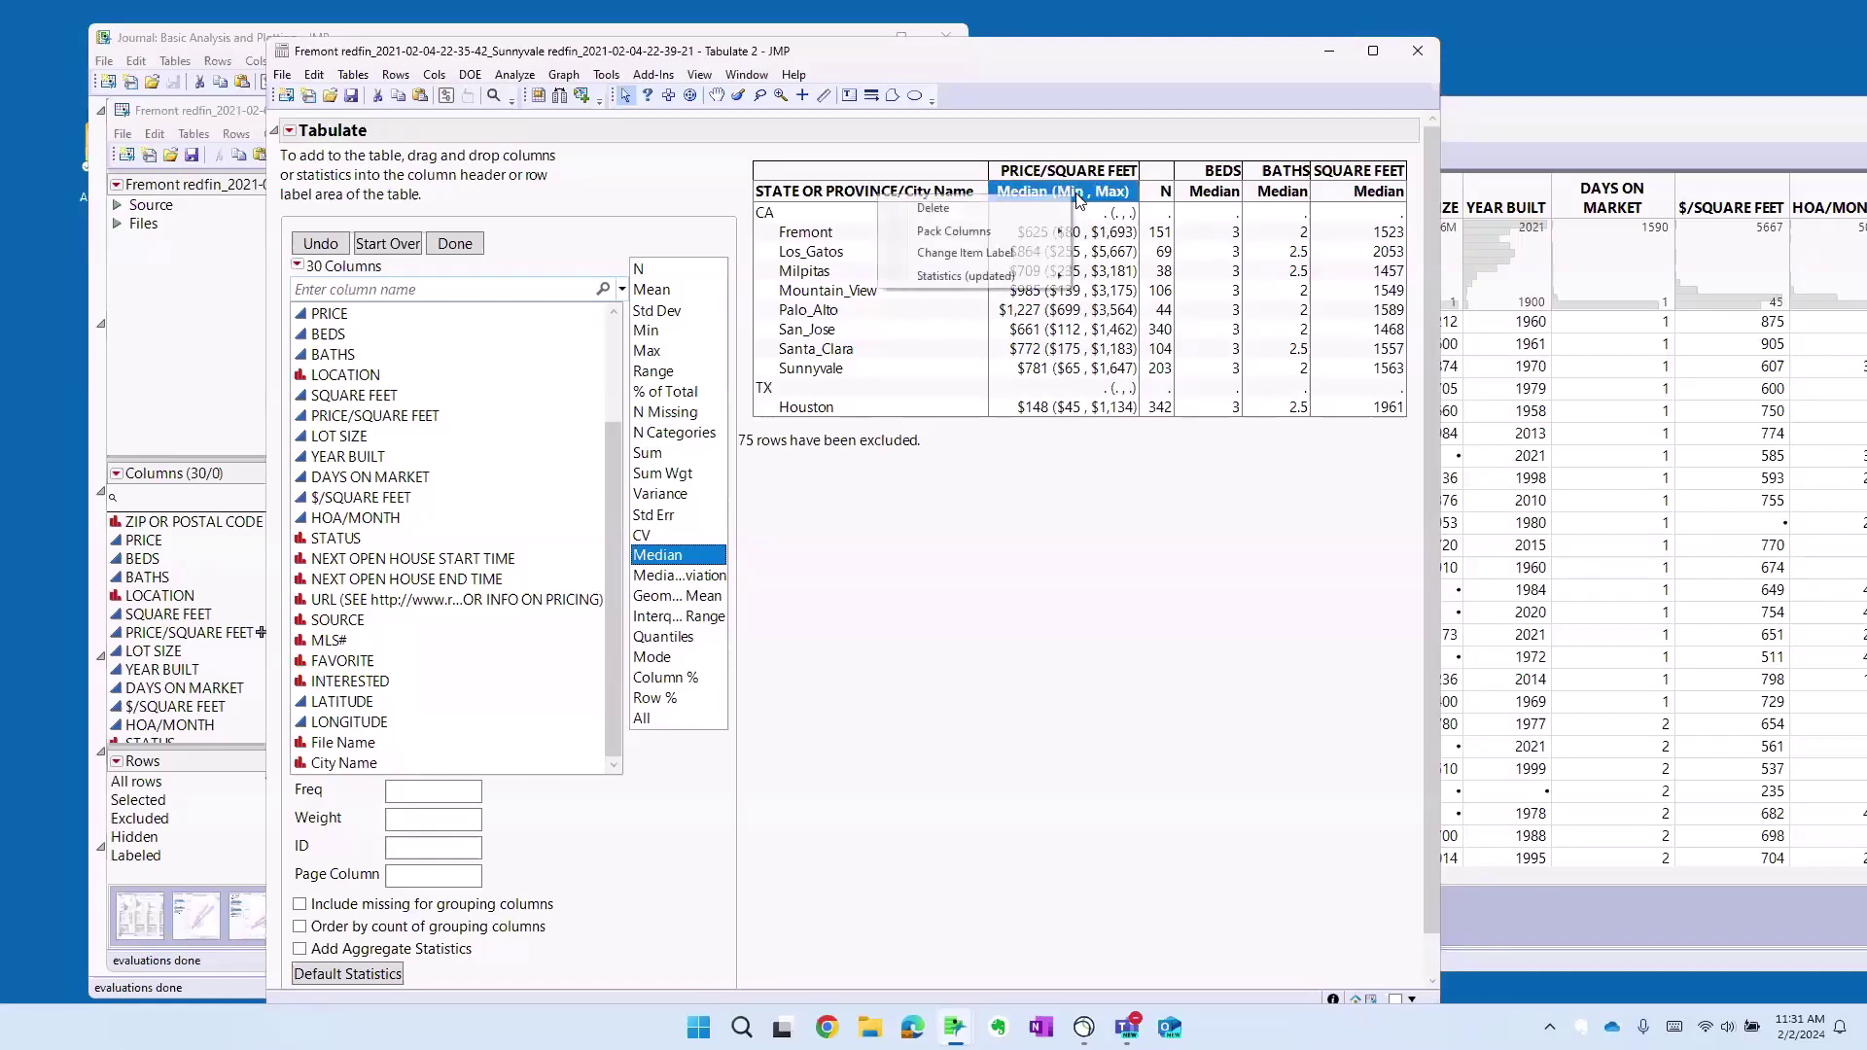
- Change the packed column template to ^FIRST [^OTHERS] so values show as Median [Min, Max]
{"action": "left_click", "coordinate": [948, 232]}
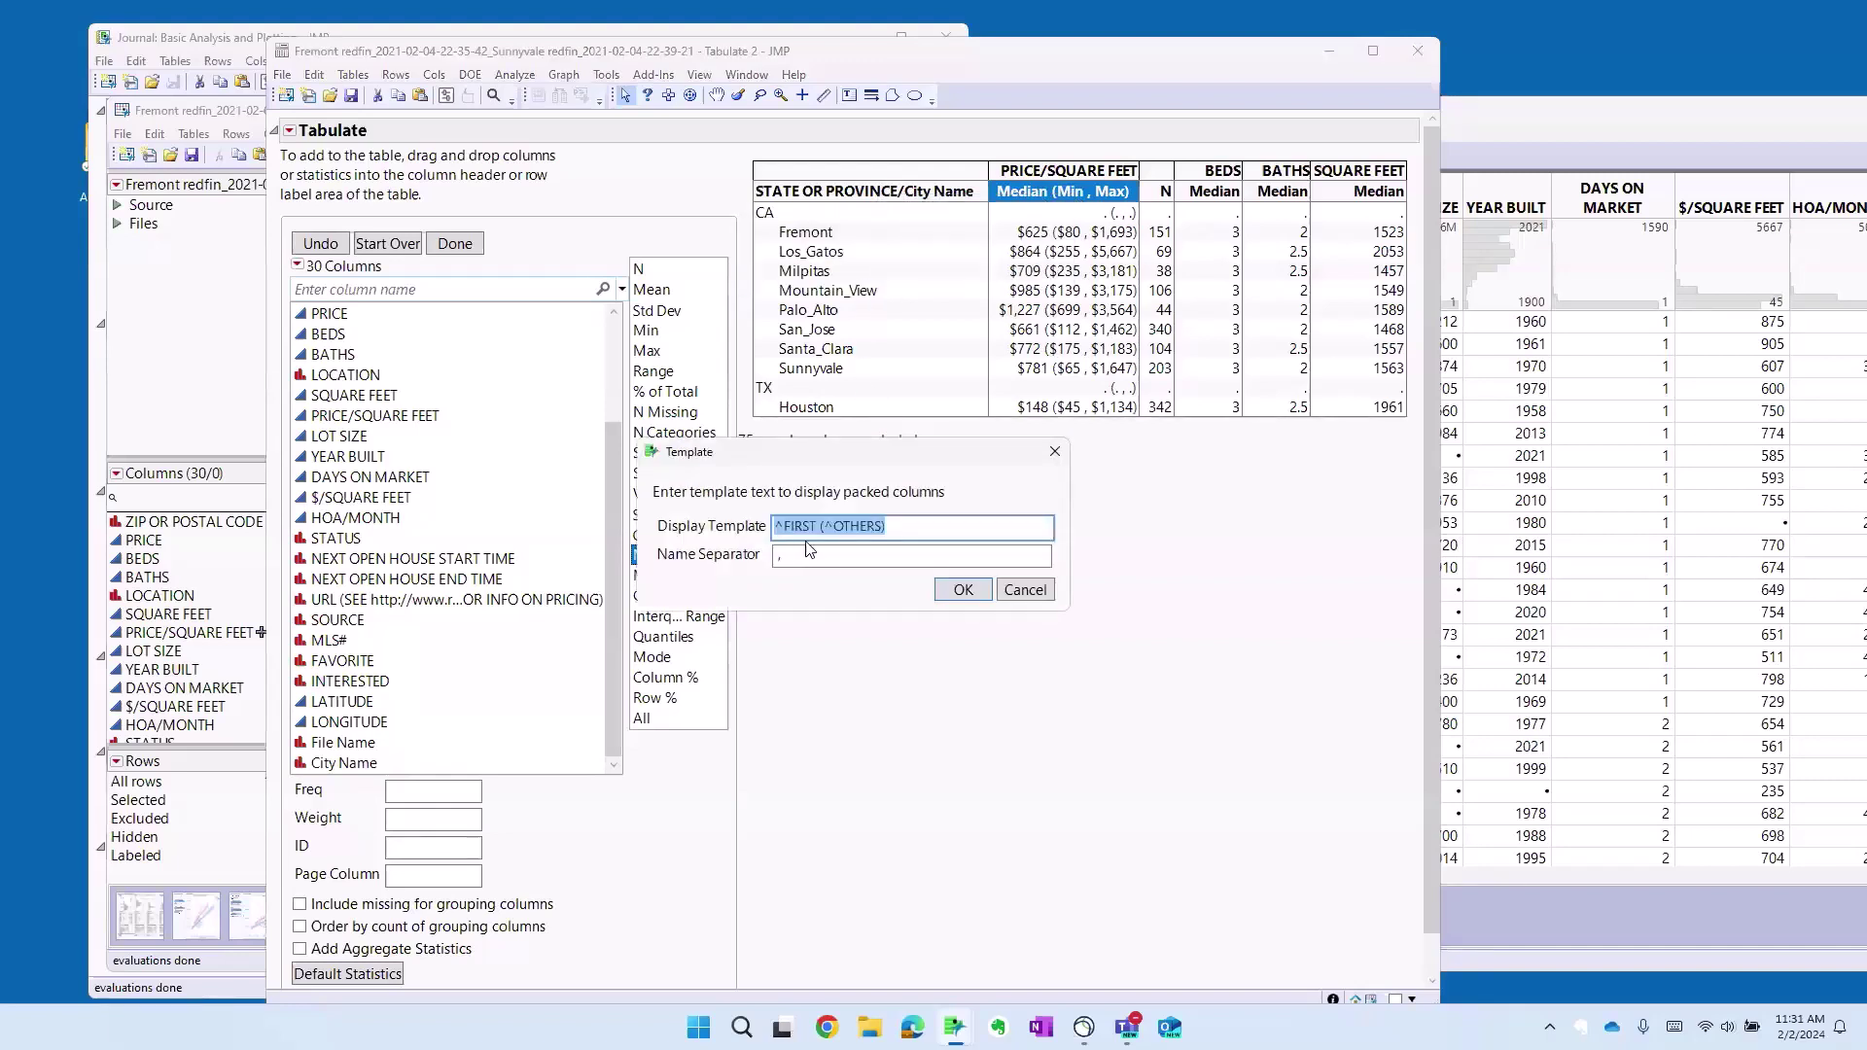
{"action": "left_click", "coordinate": [827, 533]}
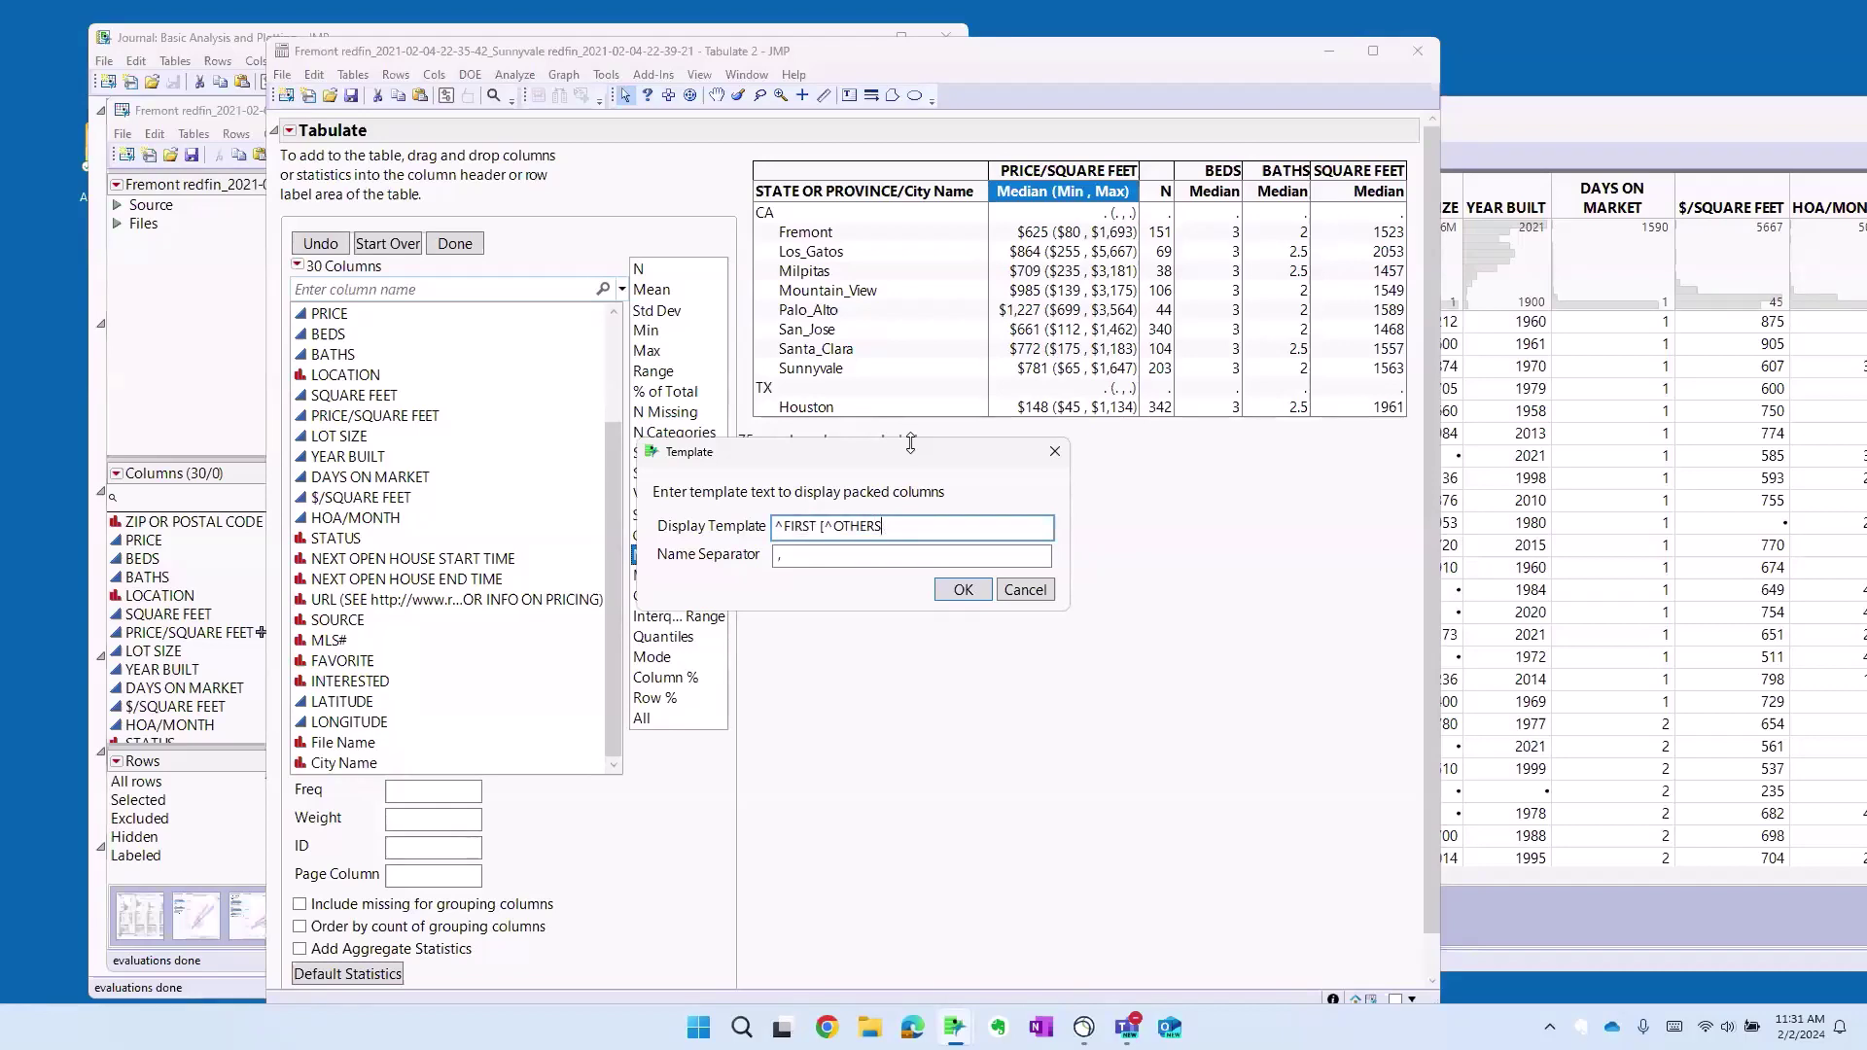
{"action": "type", "text": "]"}
{"action": "left_click", "coordinate": [962, 589]}
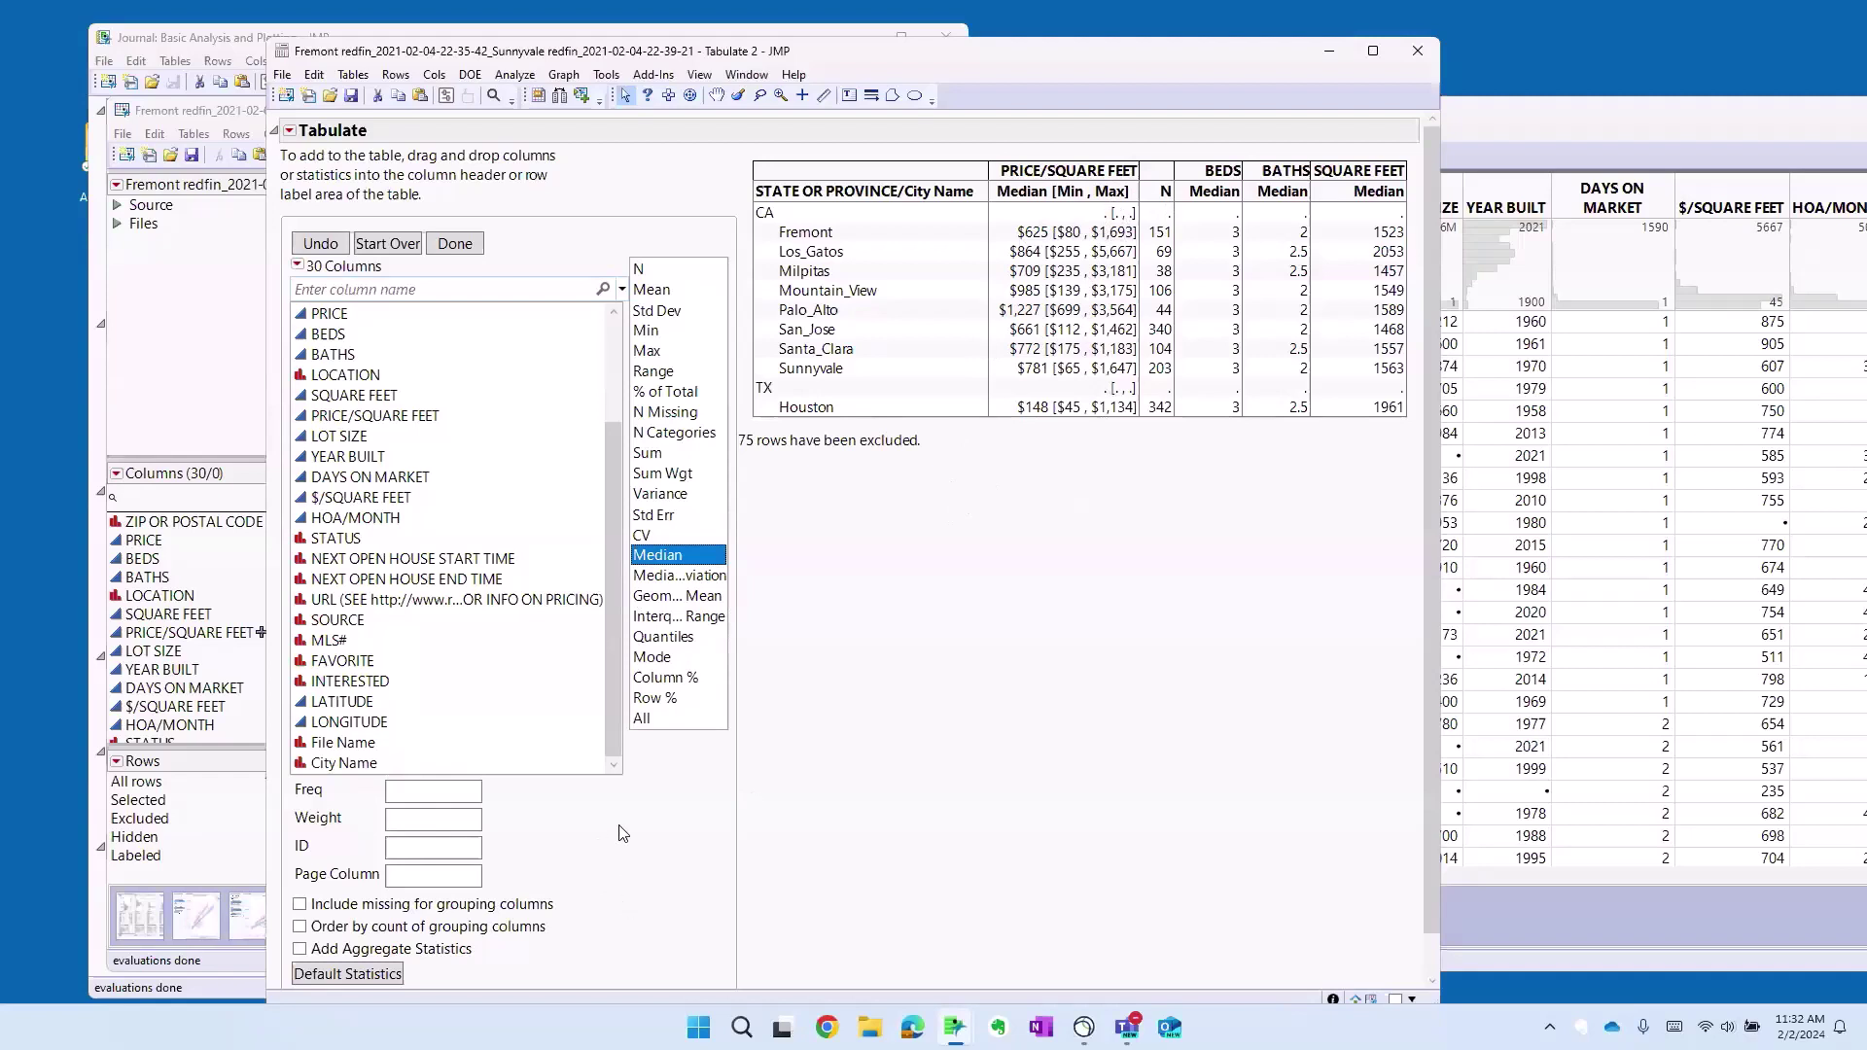
- Turn on Add Aggregate Statistics for CA, TX and All rows, then click Done
{"action": "scroll", "coordinate": [622, 833], "scroll_direction": "down", "scroll_amount": 1}
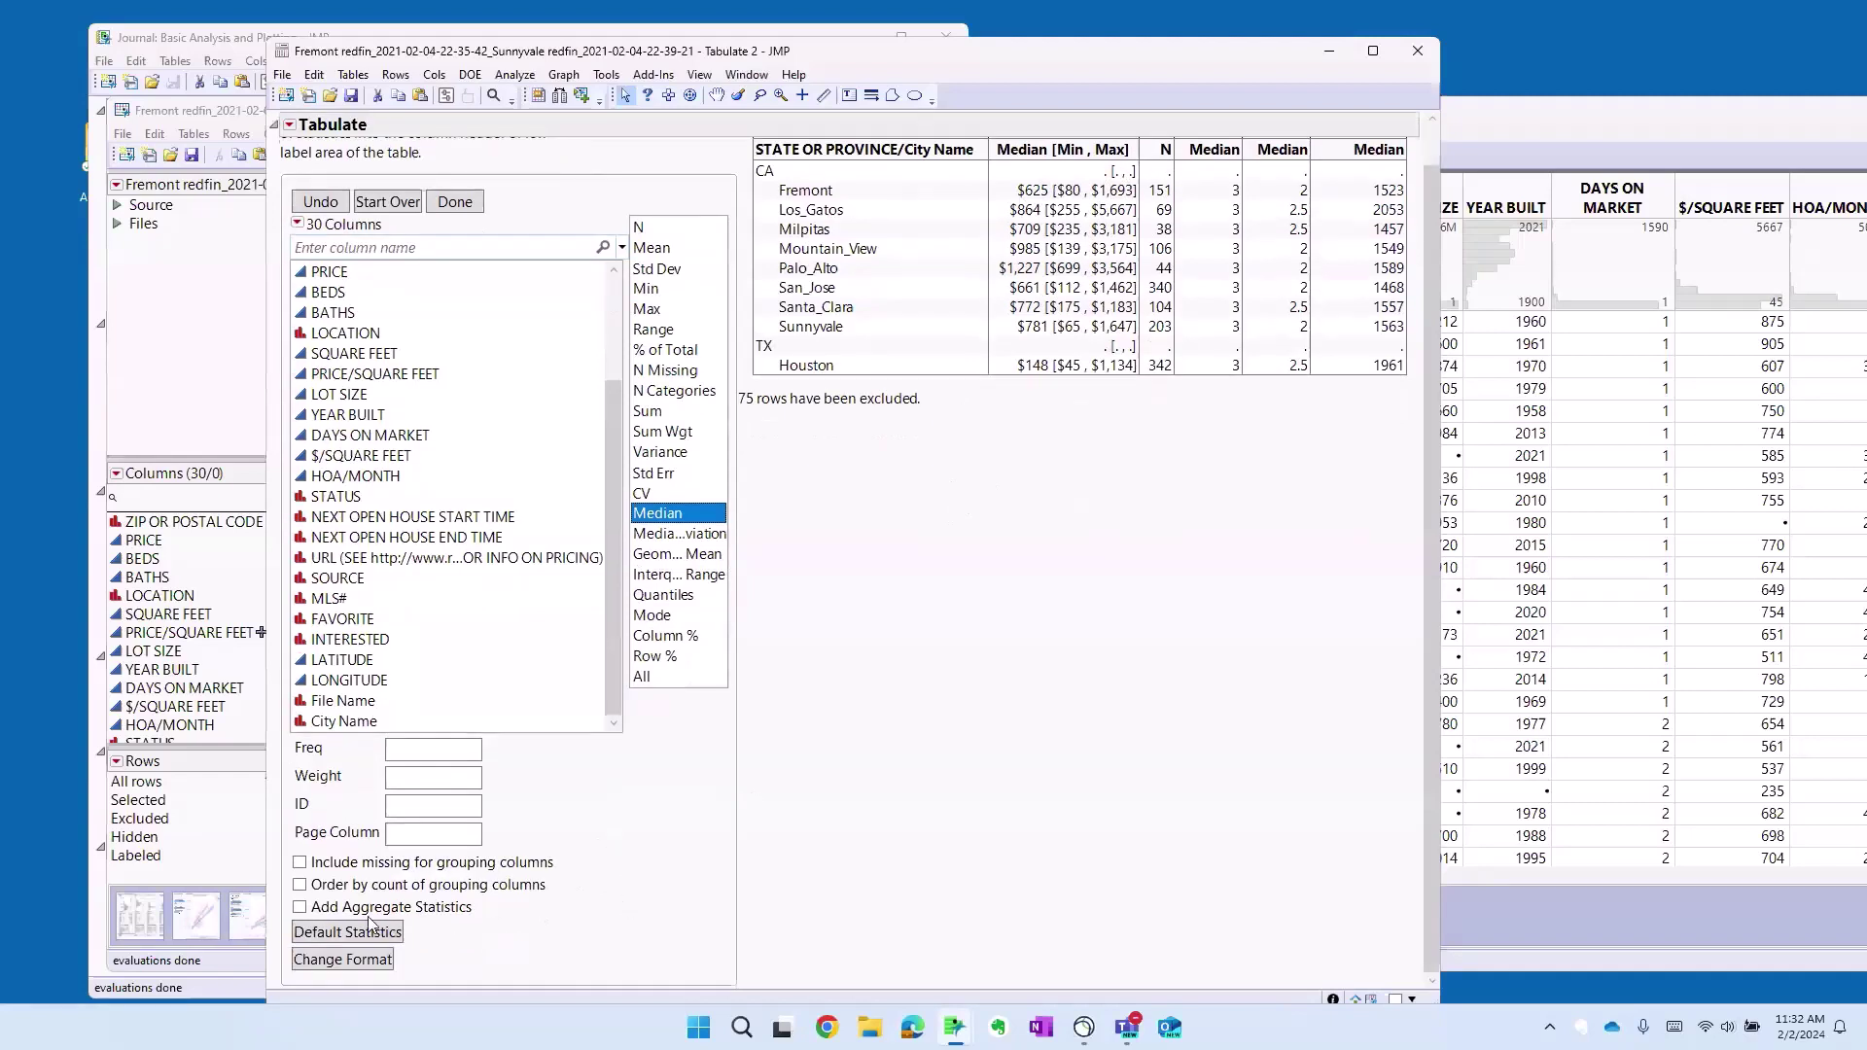
{"action": "left_click", "coordinate": [299, 910]}
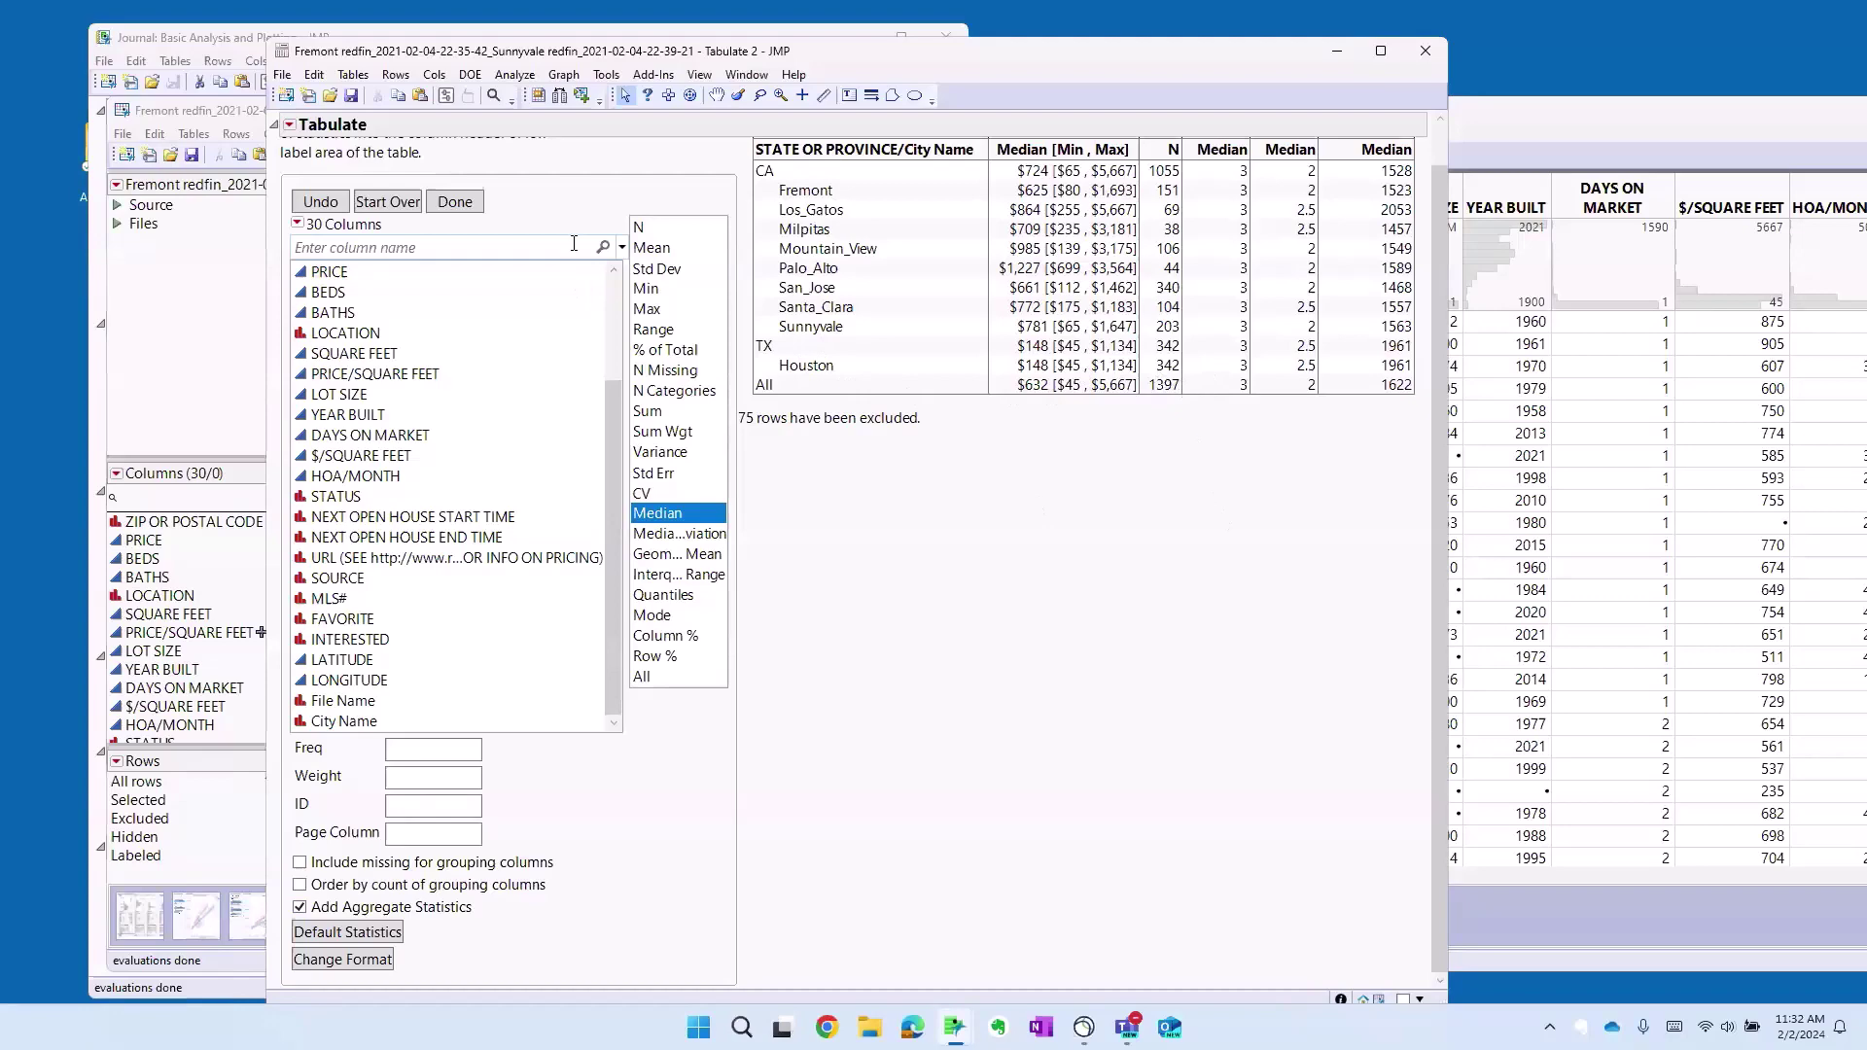
{"action": "left_click", "coordinate": [455, 202]}
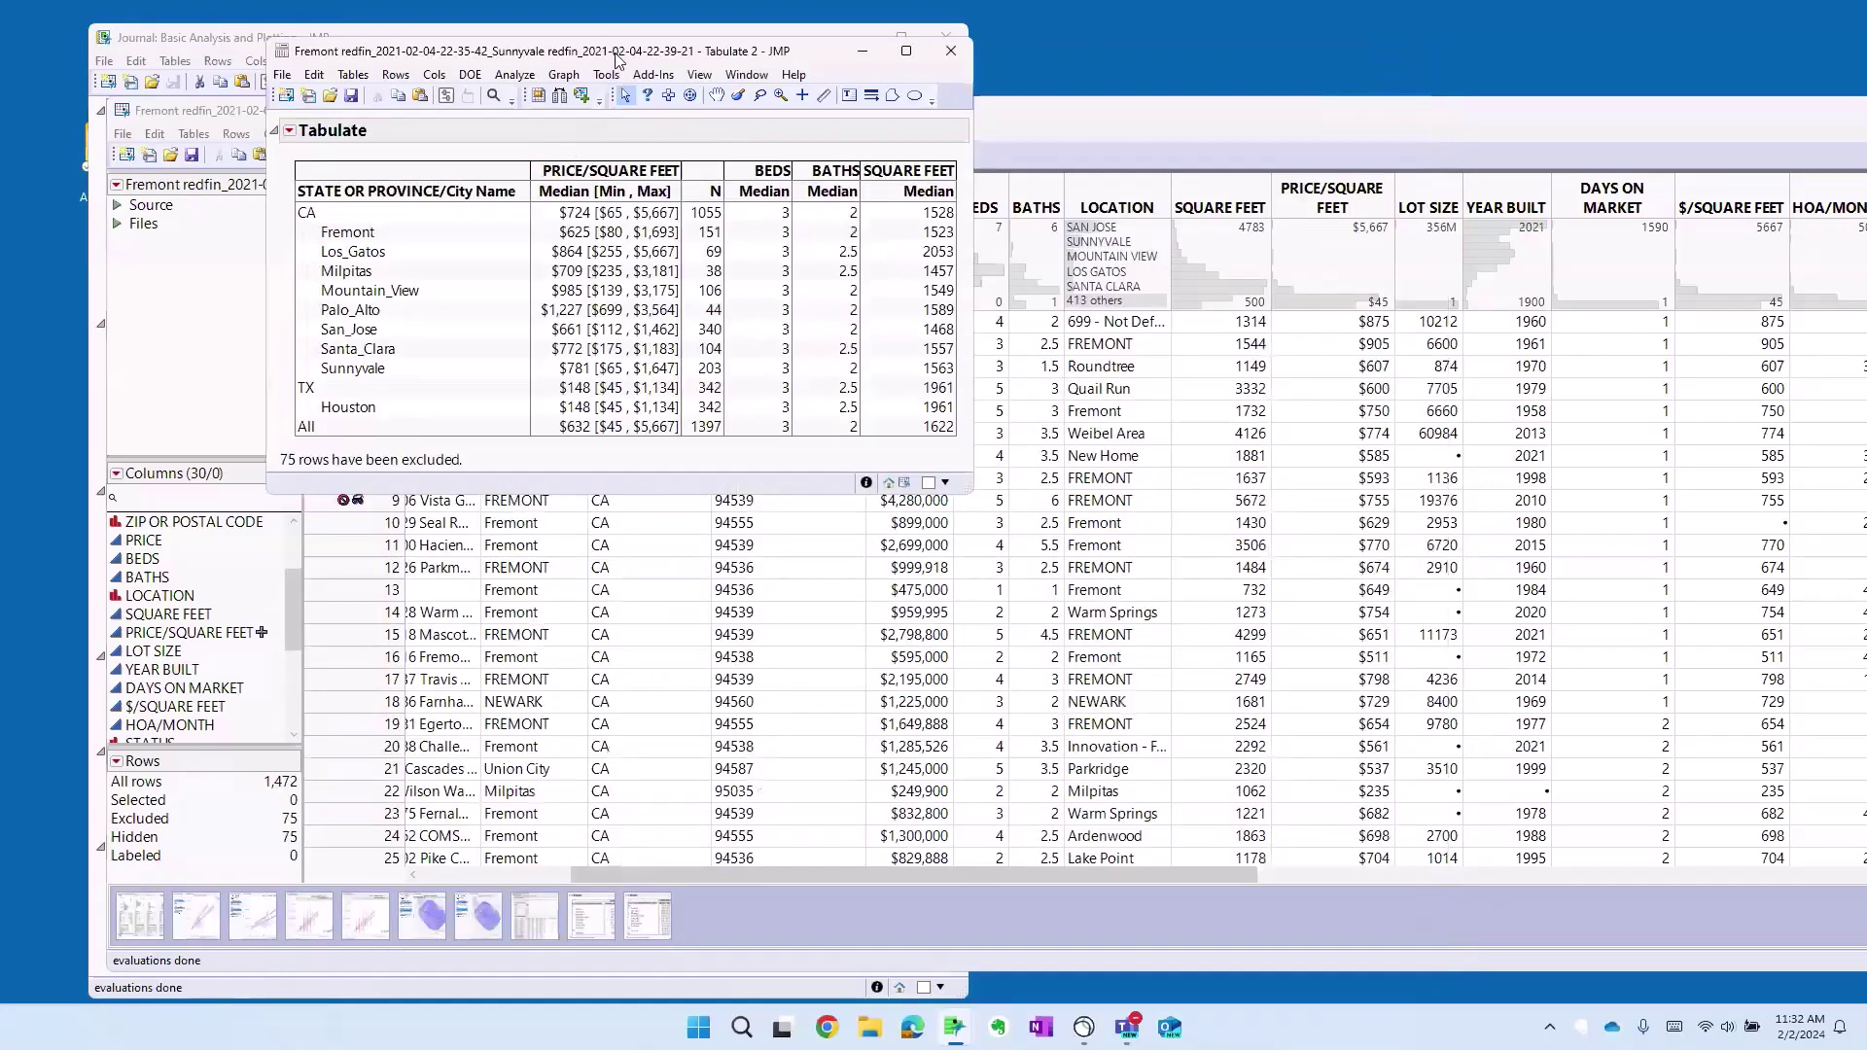